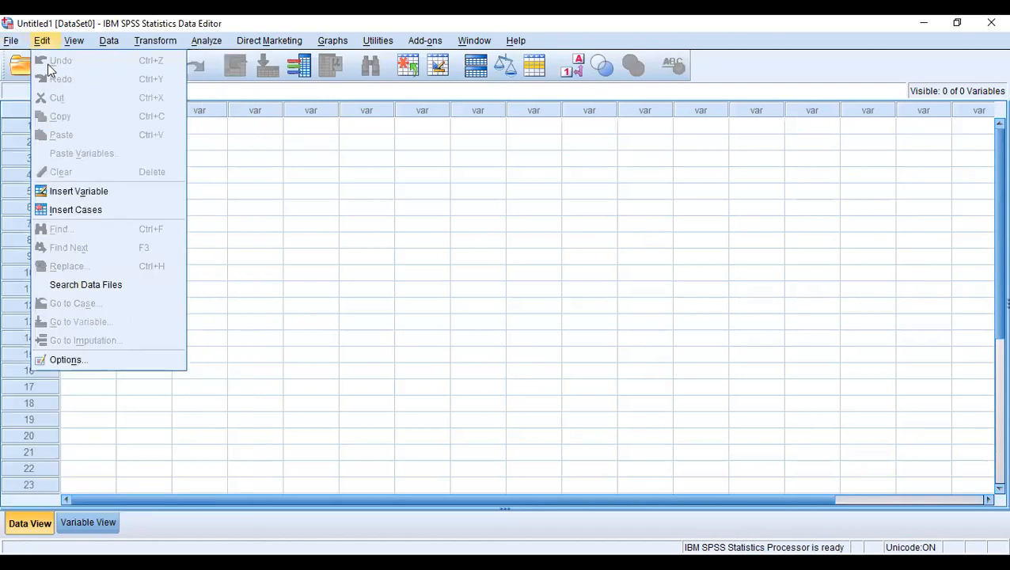
- Import the Excel file DATA KUESIONER (PRIMER).xlsx from Sheet1, reading variable names from the first row of data
left_click(41, 40)
left_click(11, 40)
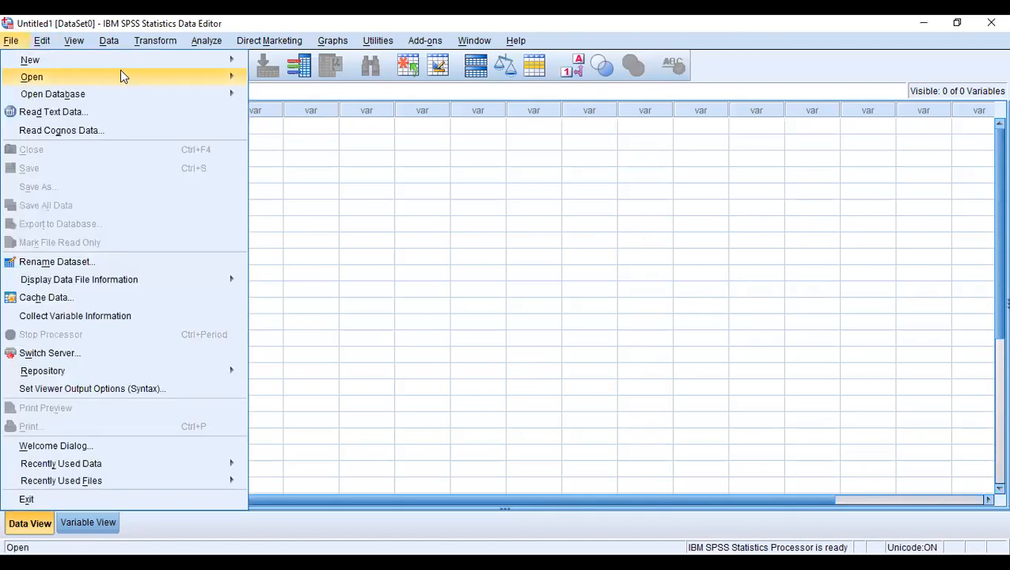
mouse_move(216, 78)
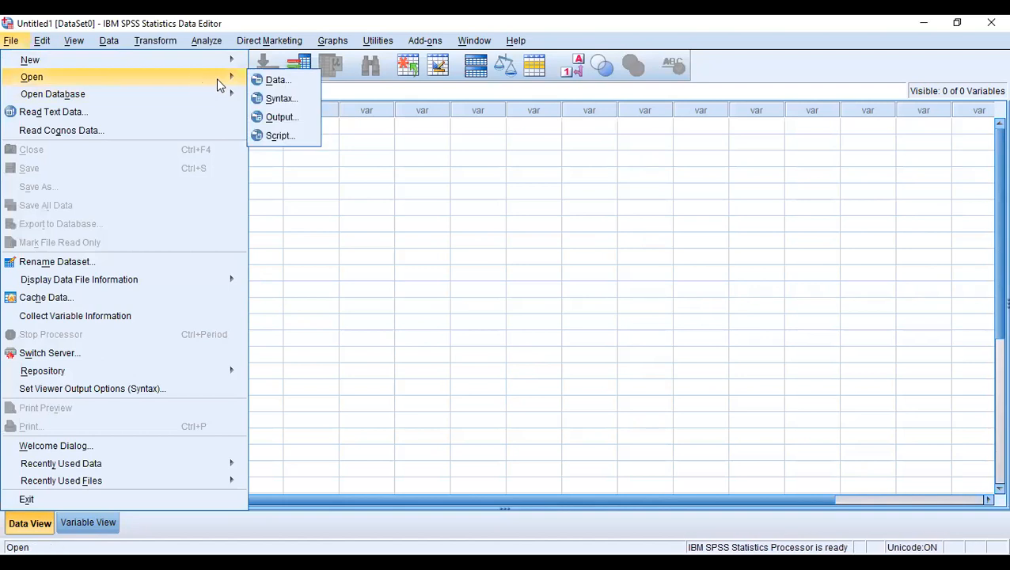
left_click(273, 79)
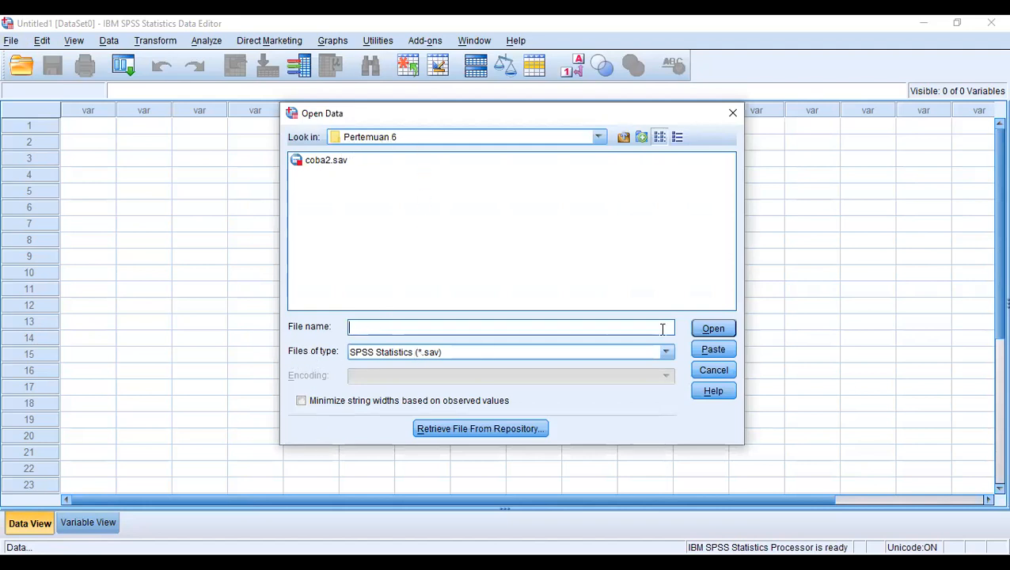
left_click(667, 352)
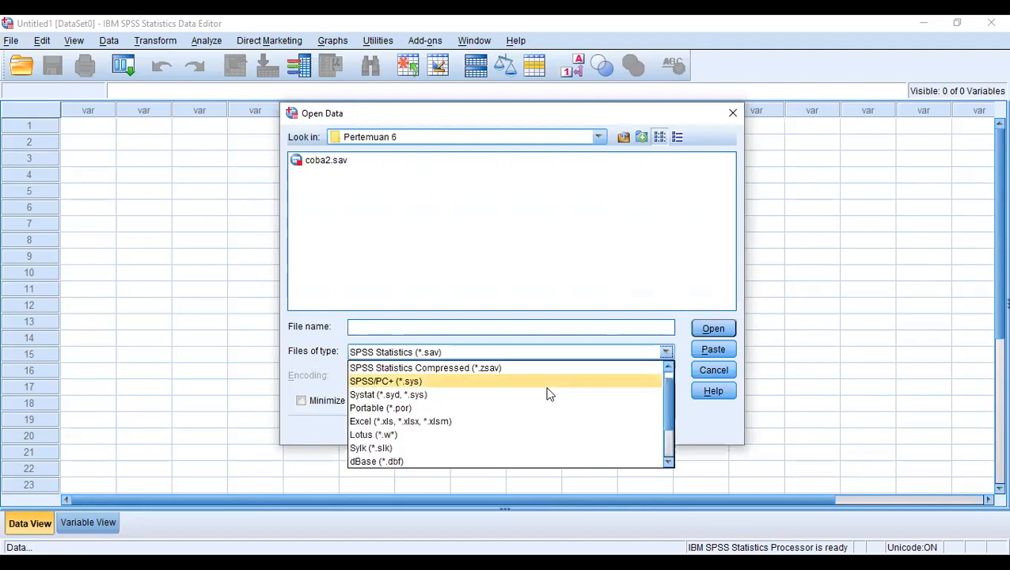
left_click(427, 422)
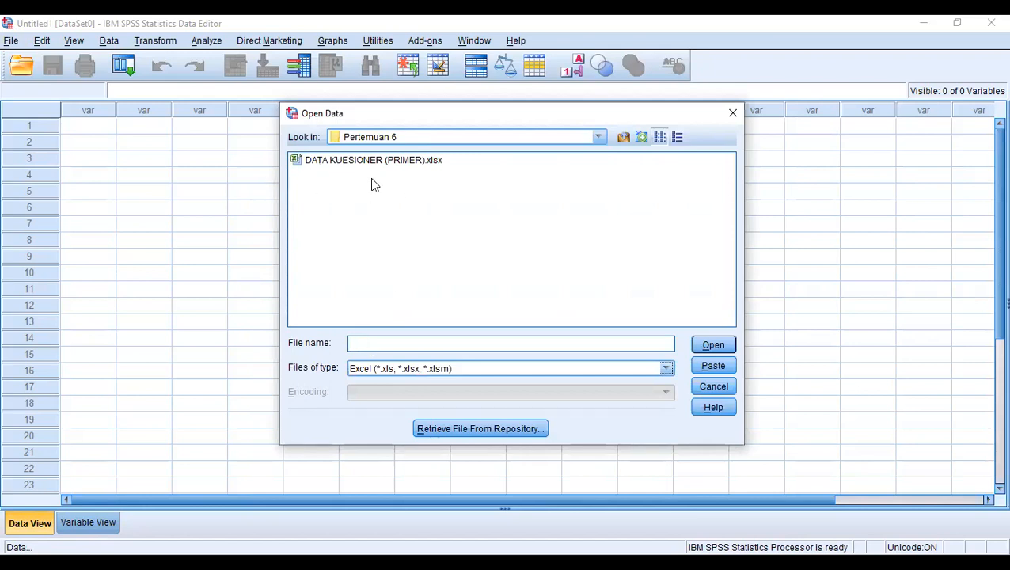
left_click(404, 162)
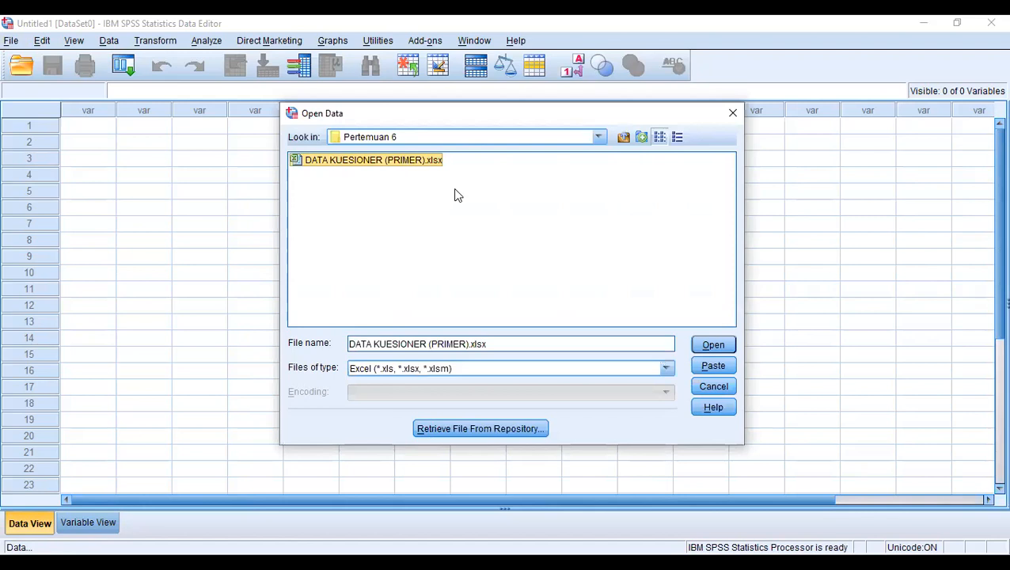
left_click(727, 346)
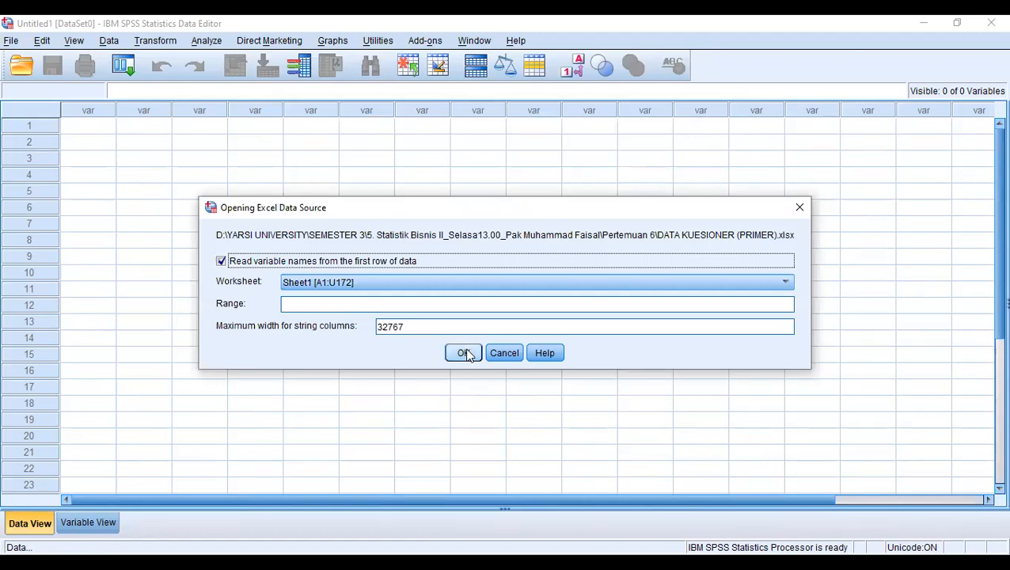
left_click(465, 353)
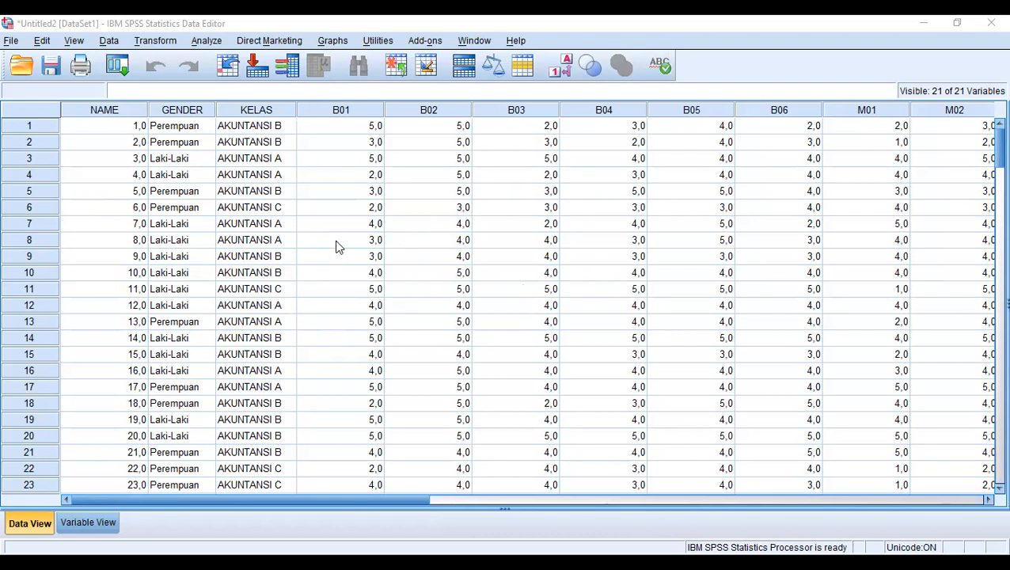
- Start a Compute Variable transformation with TOTAL_B as the target variable
left_click(156, 41)
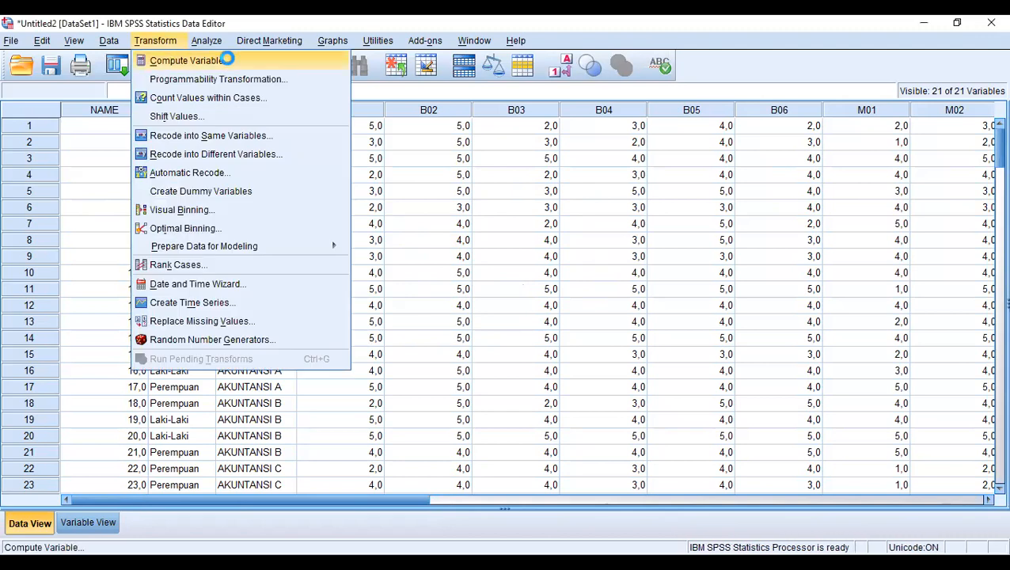
left_click(227, 60)
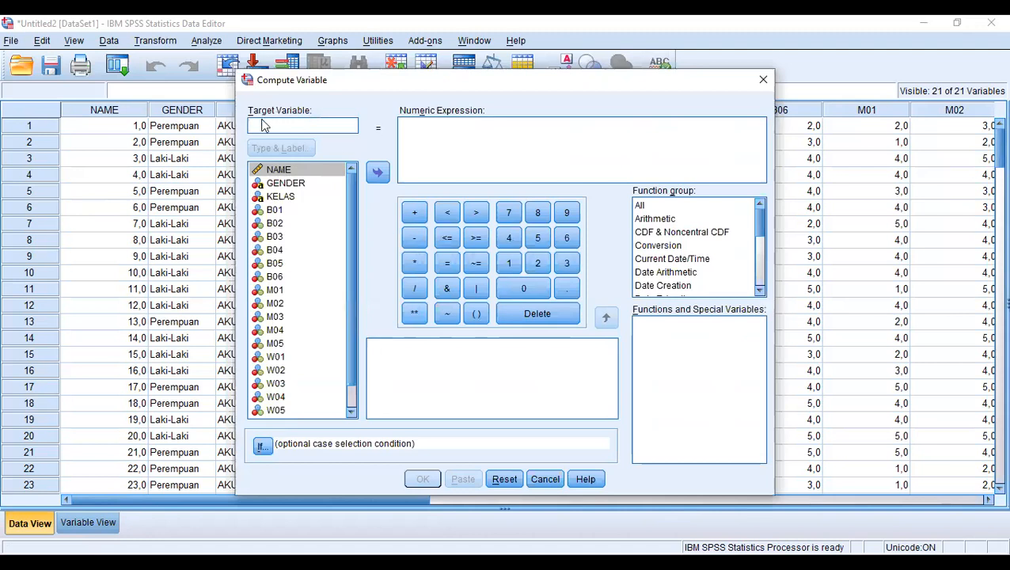
left_click(322, 122)
type("t")
key("BackSpace")
type("TO")
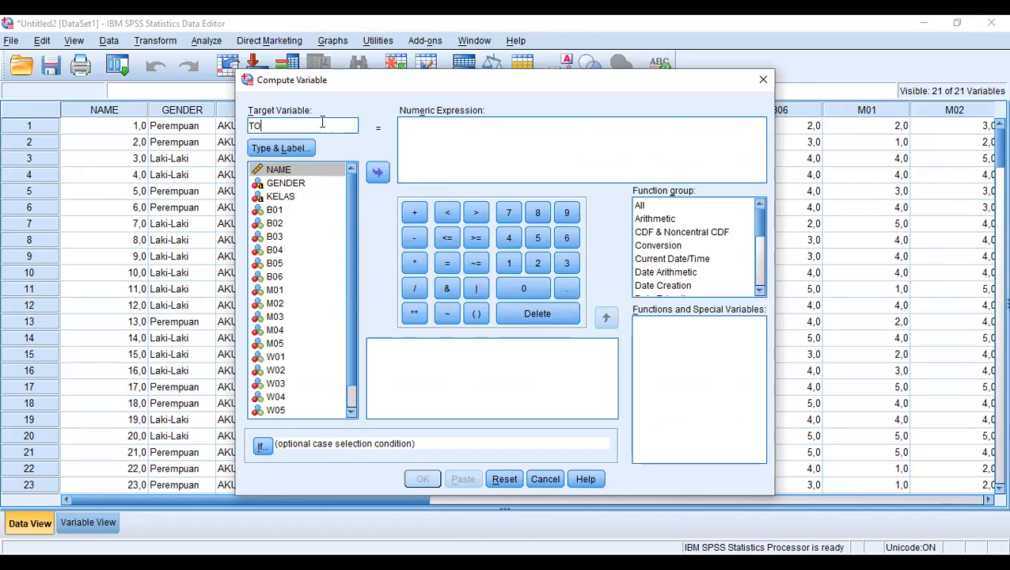
type("TAL_B")
left_click(416, 123)
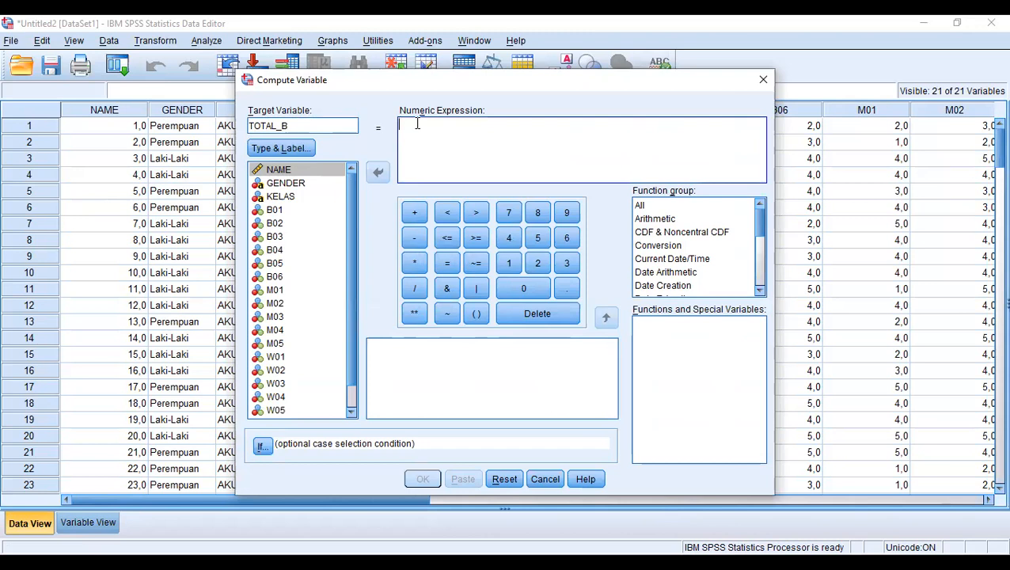
- Build the numeric expression B01 + B02 + B03 + B04 + B05 + B06 for the target variable
left_click(274, 212)
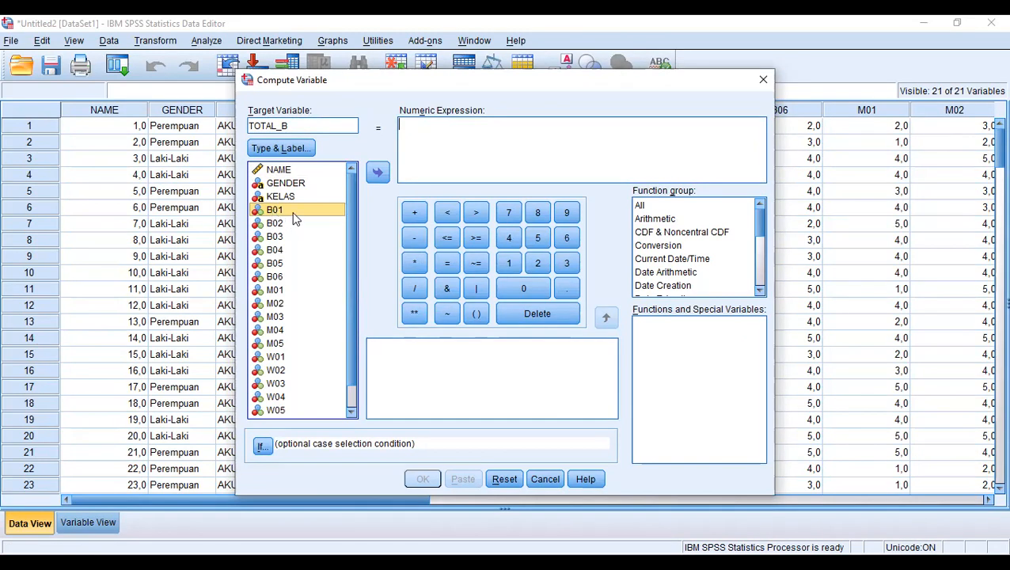
left_click(379, 173)
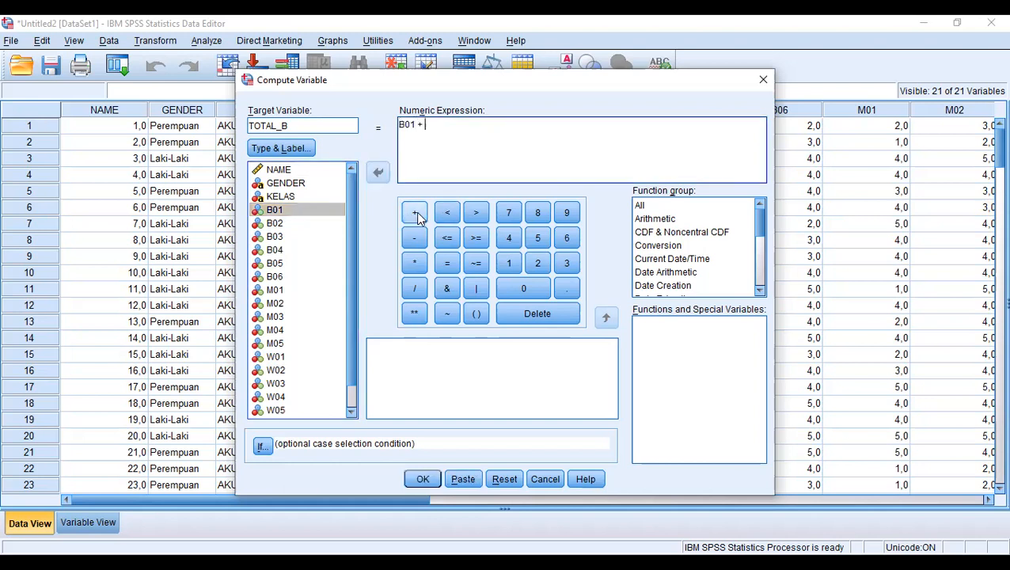
left_click(301, 227)
left_click(378, 173)
left_click(414, 212)
left_click(297, 237)
left_click(378, 173)
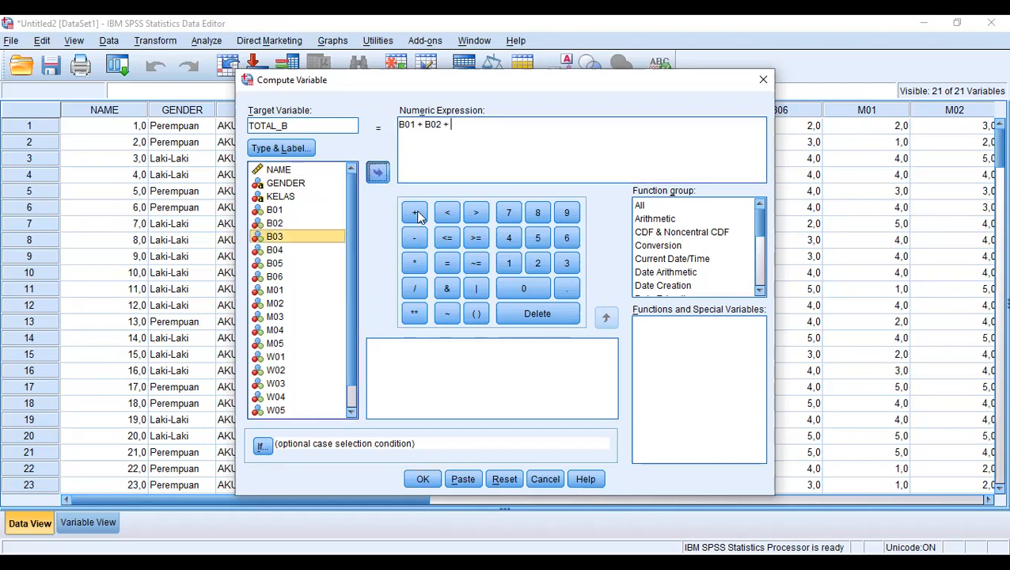
left_click(416, 213)
left_click(316, 249)
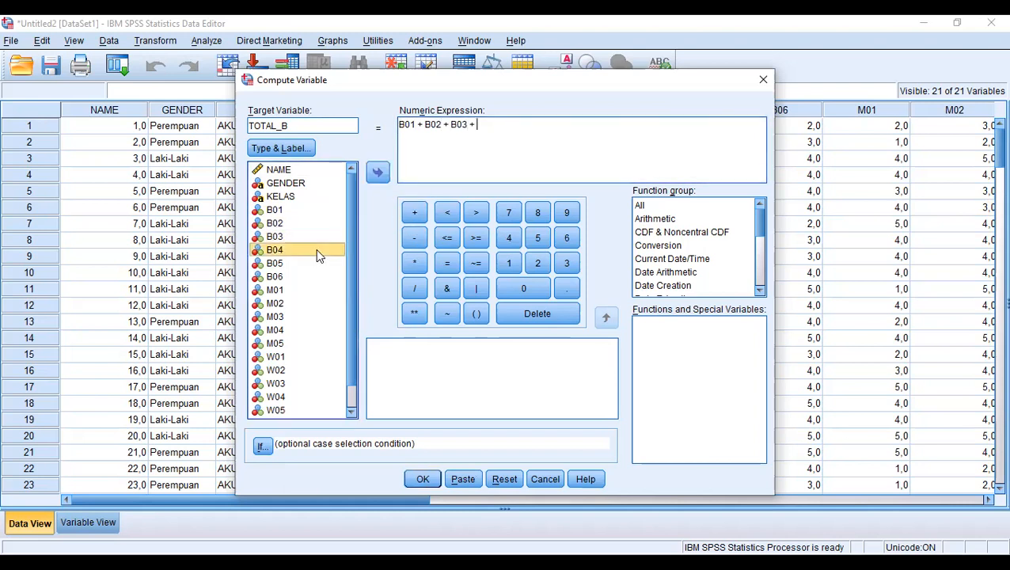
left_click(380, 173)
left_click(418, 213)
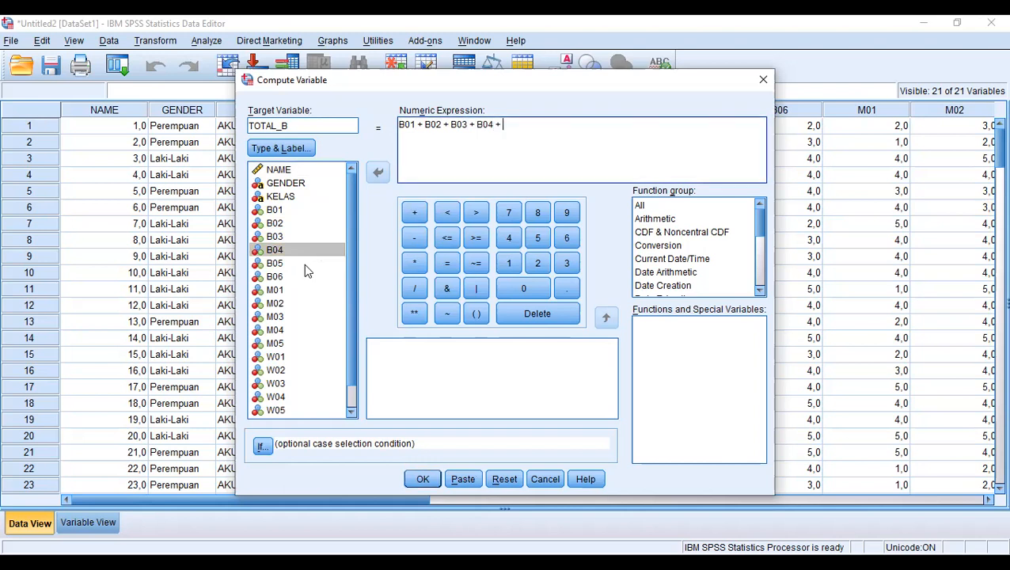
left_click(304, 263)
left_click(378, 173)
left_click(415, 213)
left_click(296, 278)
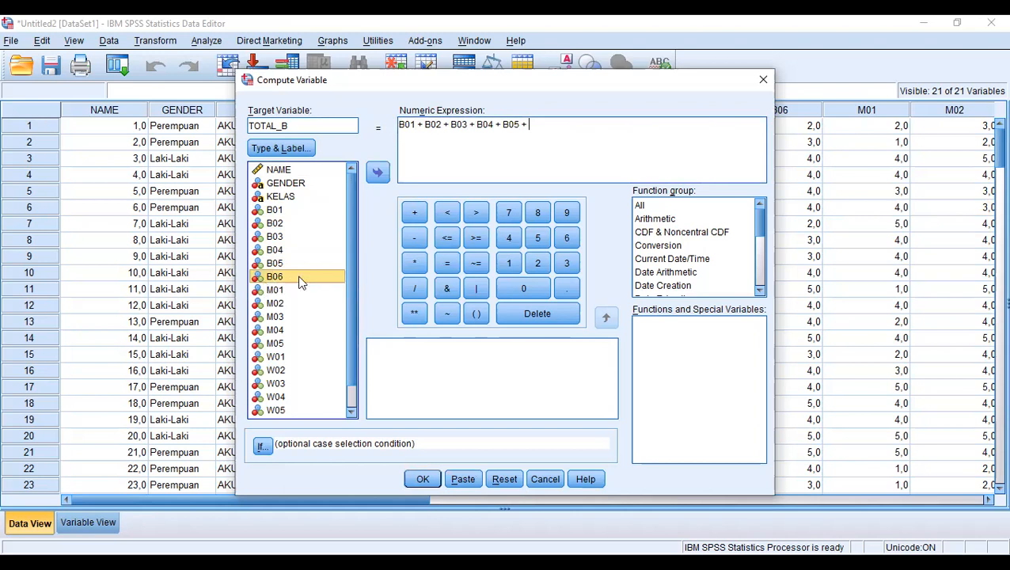
left_click(379, 173)
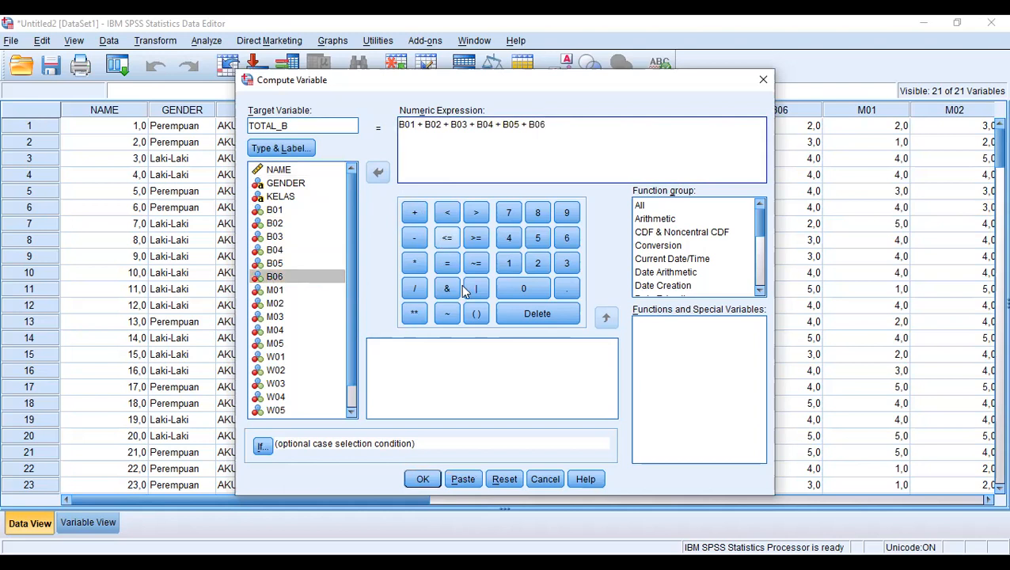
left_click(449, 261)
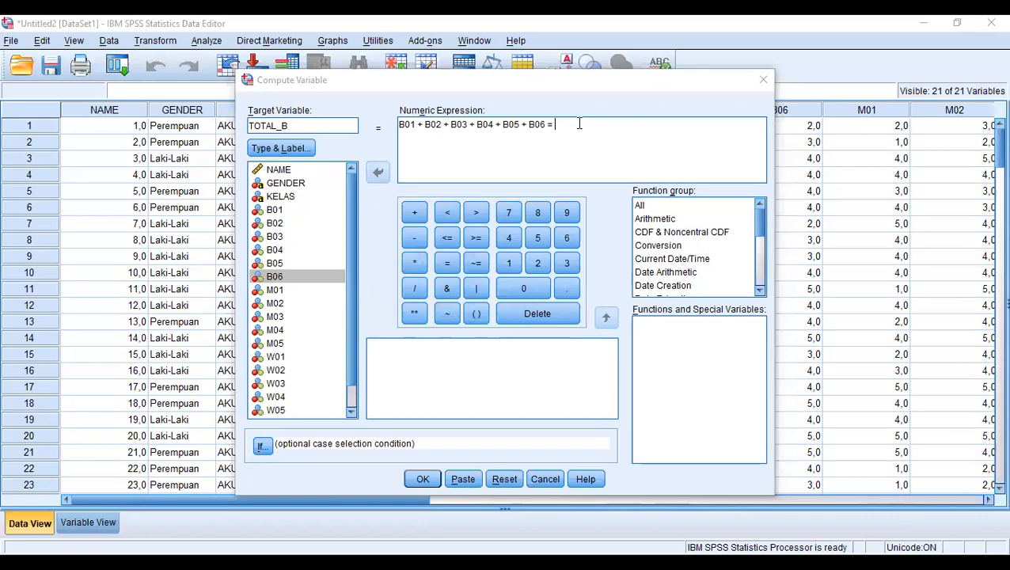
left_click(559, 161)
key("BackSpace")
key("BackSpace")
key("BackSpace")
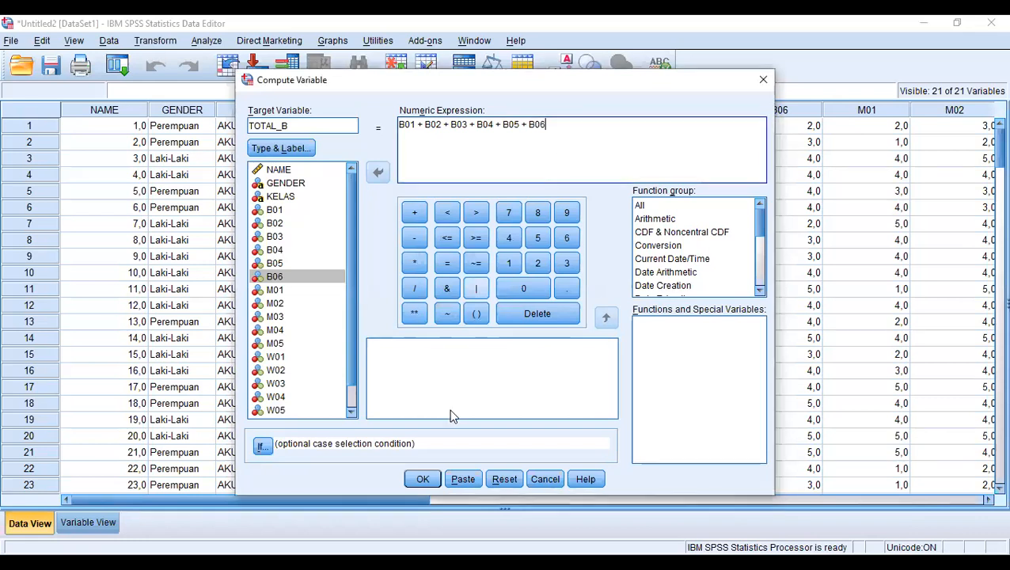
- Run the computation to add TOTAL_B to the dataset
key("Return")
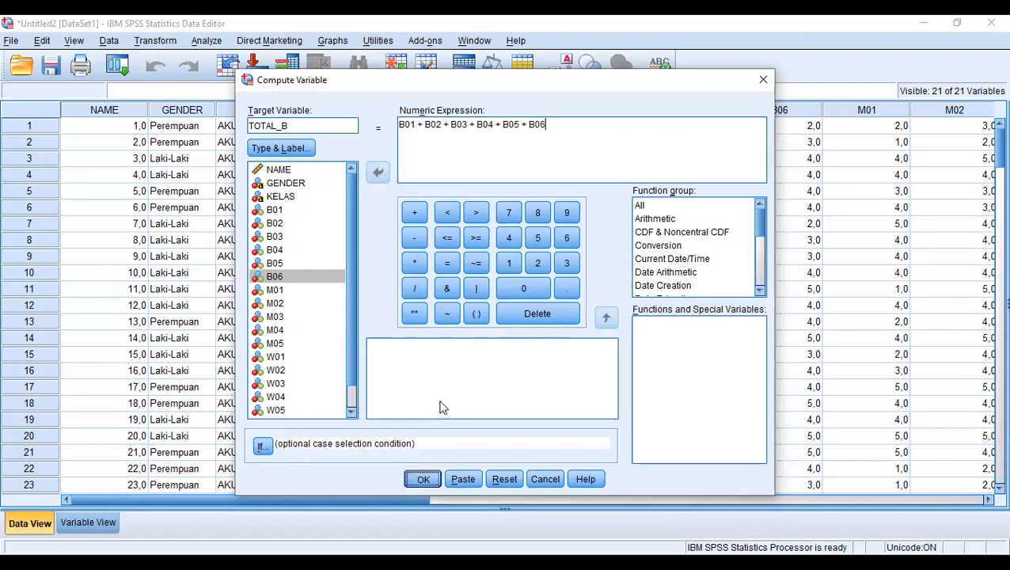
key("Return")
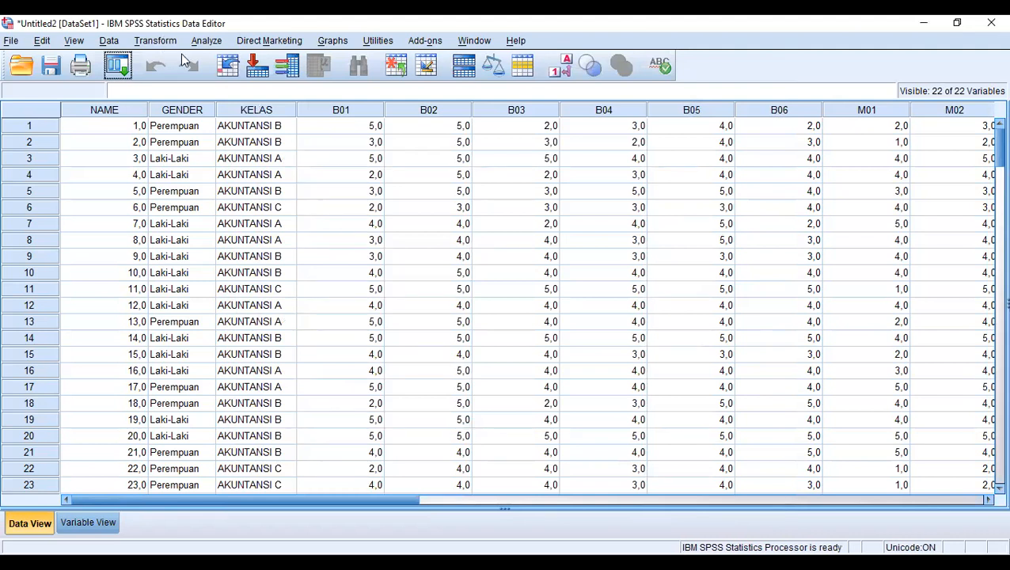
- Start another Compute Variable transformation, clear the previous numeric expression and set the target variable to TOTAL_M
left_click(165, 41)
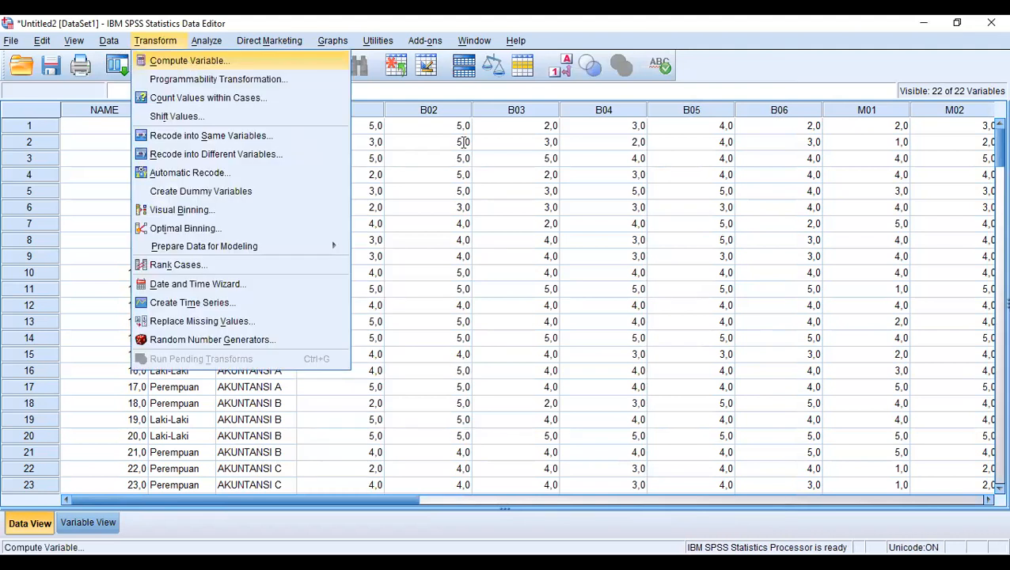
key("Return")
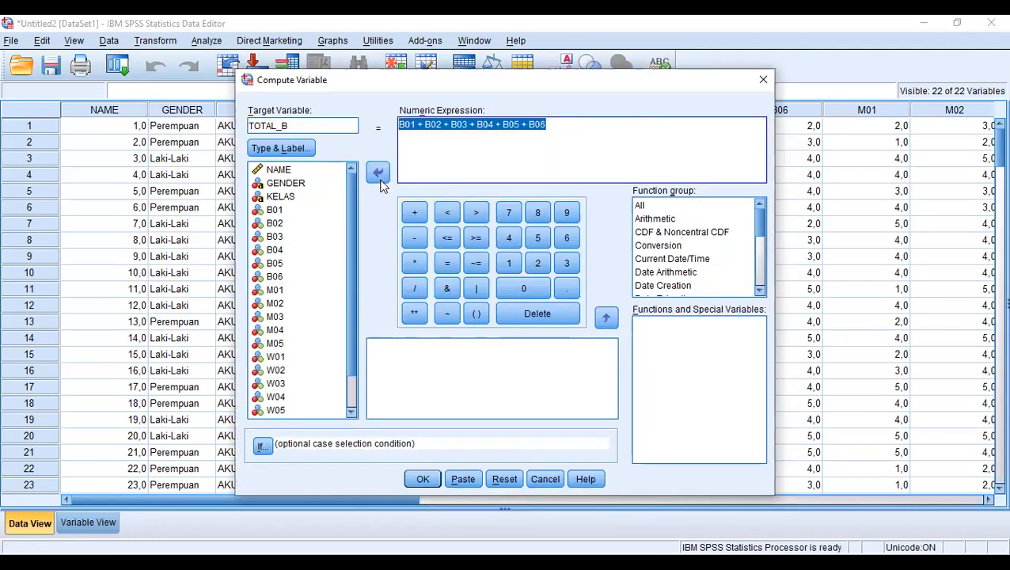
key("Delete")
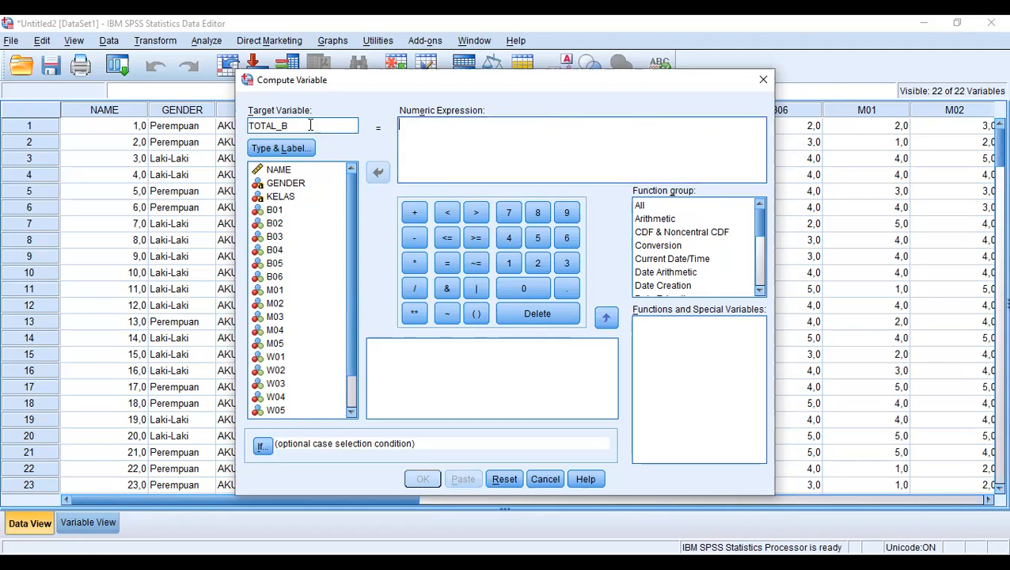
key("BackSpace")
type("m")
key("BackSpace")
type("M")
- Enter the numeric expression M01 + M02 + M03 + M04 + M05 and run the TOTAL_M computation
scroll(349, 281, "down", 1)
scroll(350, 271, "down", 1)
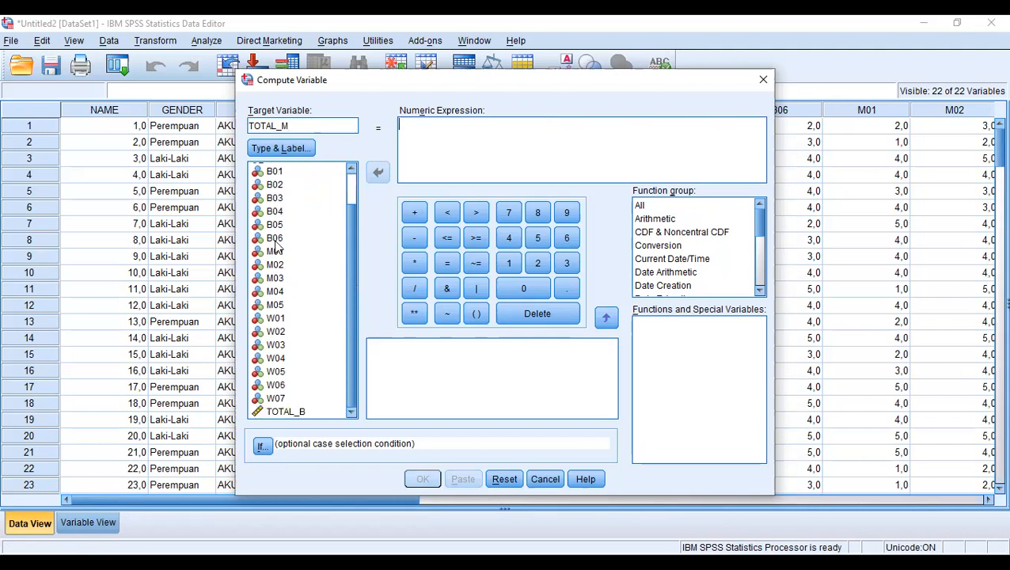
left_click(272, 251)
left_click(377, 173)
left_click(414, 212)
left_click(294, 268)
double_click(334, 266)
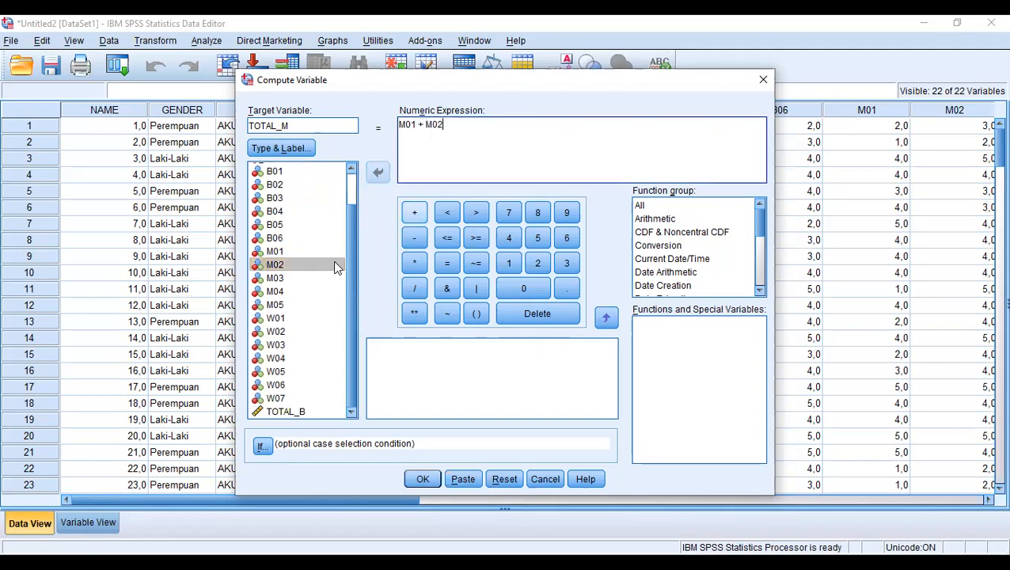
left_click(414, 212)
left_click(332, 277)
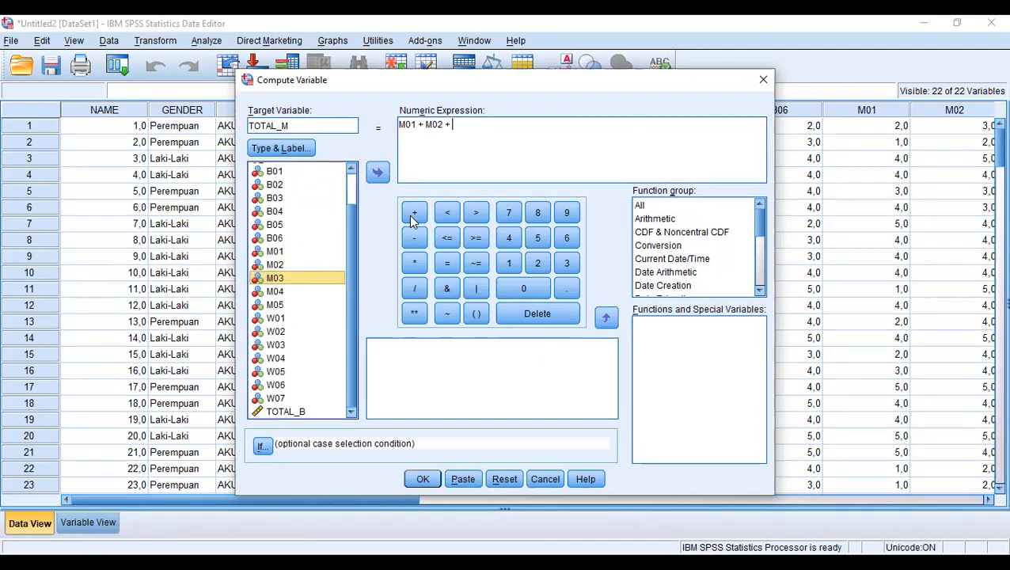
left_click(377, 172)
left_click(414, 212)
left_click(314, 292)
double_click(314, 293)
type("+ M04 +")
left_click(292, 304)
left_click(376, 174)
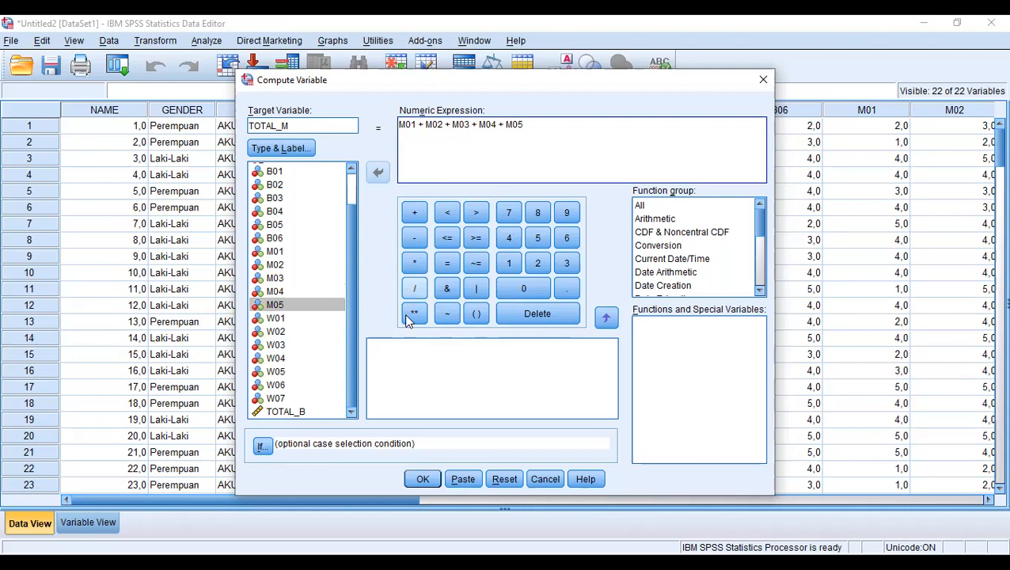
left_click(423, 478)
- Start a third Compute Variable transformation, clear the old M expression and set the target variable to TOTAL_W
left_click(171, 41)
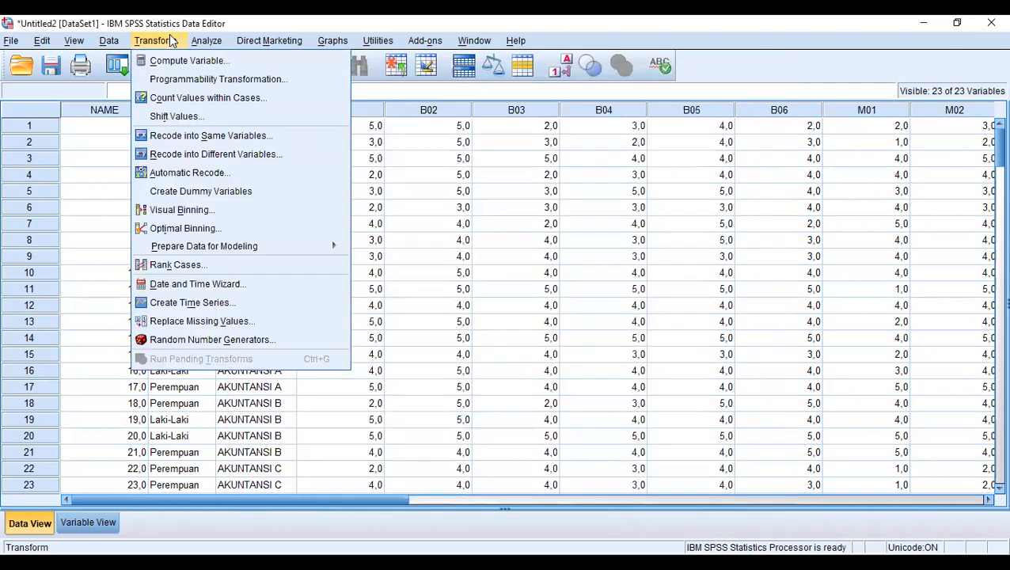
left_click(177, 55)
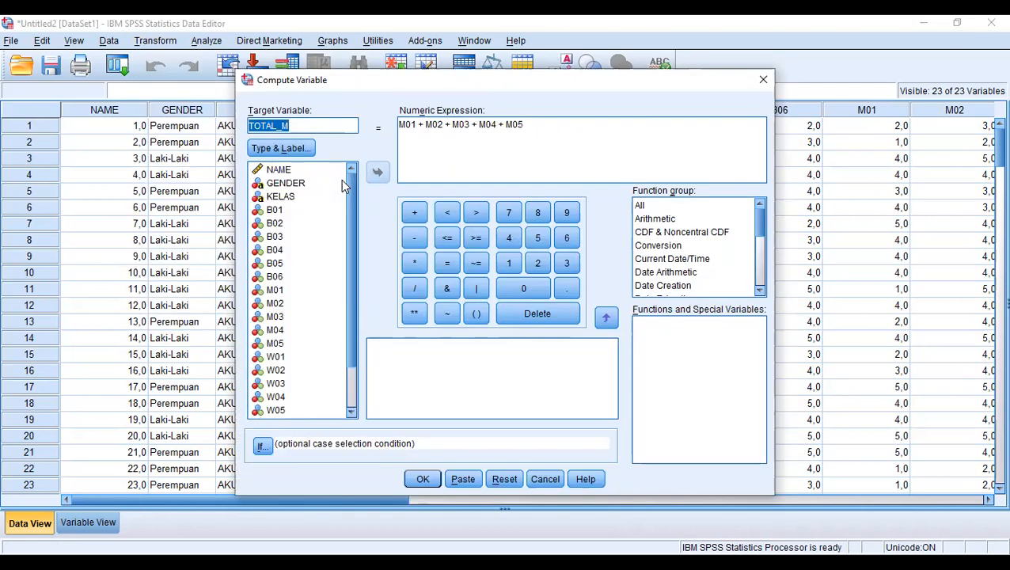
left_click_drag(528, 122, 396, 98)
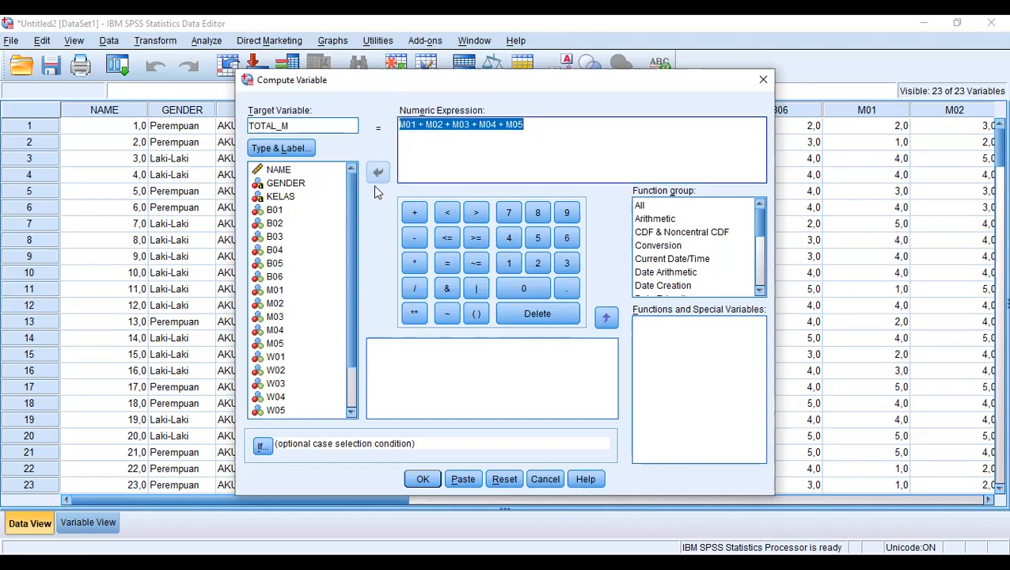
key("BackSpace")
left_click(321, 120)
key("BackSpace")
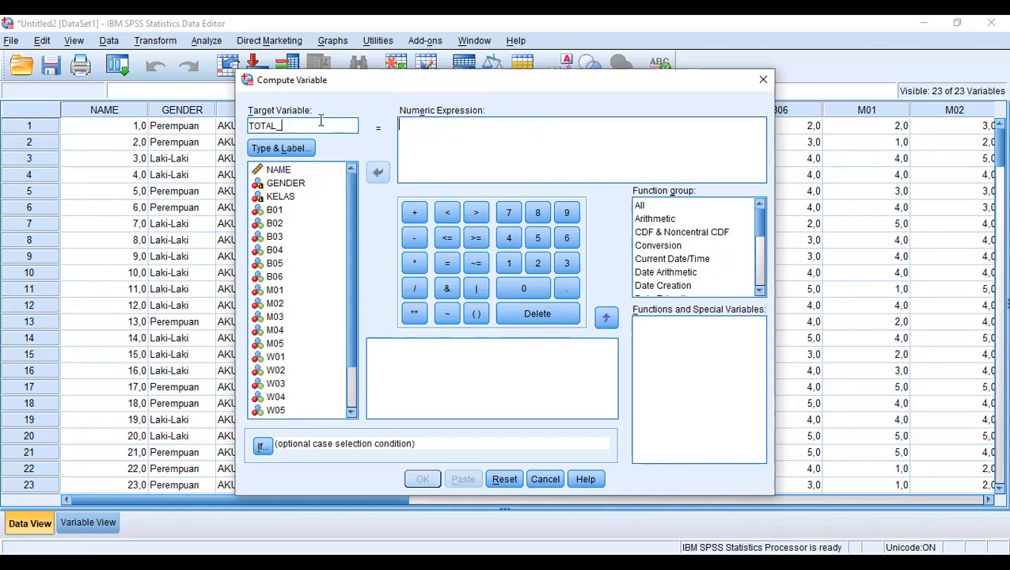
type("W")
- Begin the TOTAL_W numeric expression with W01 + W02 + W03 +
scroll(273, 321, "down", 2)
left_click(276, 304)
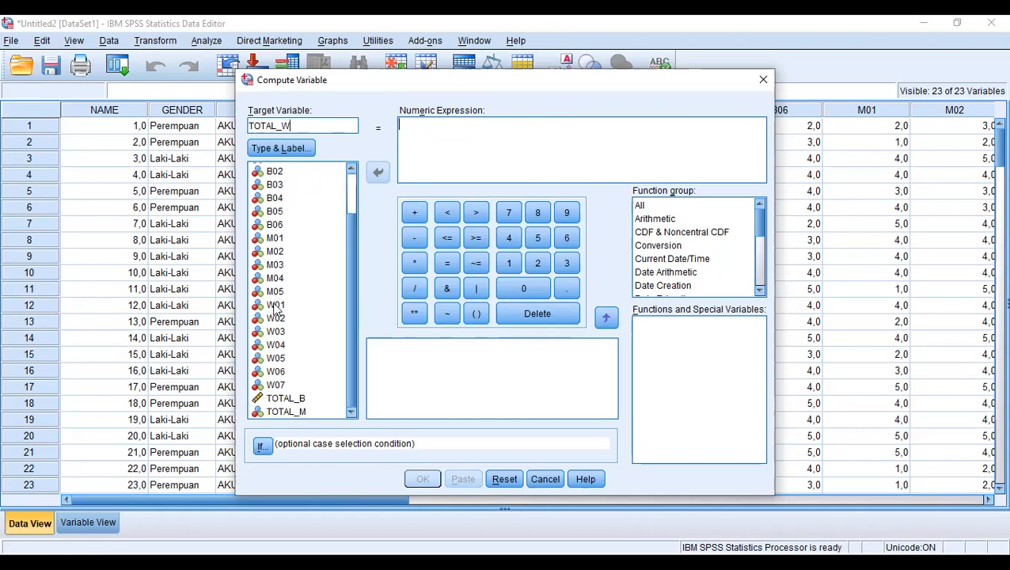
left_click(377, 172)
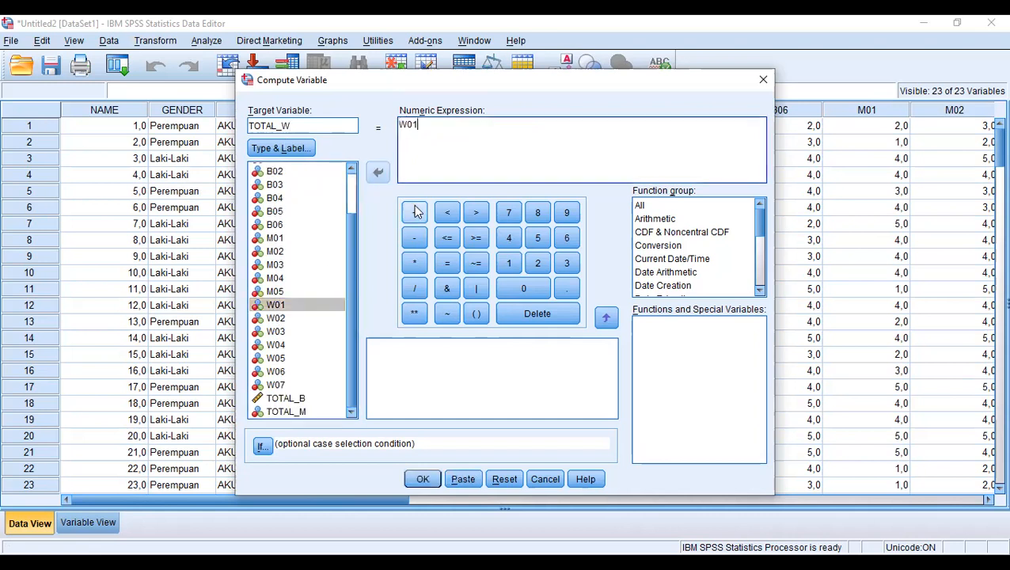
left_click(414, 212)
left_click(314, 323)
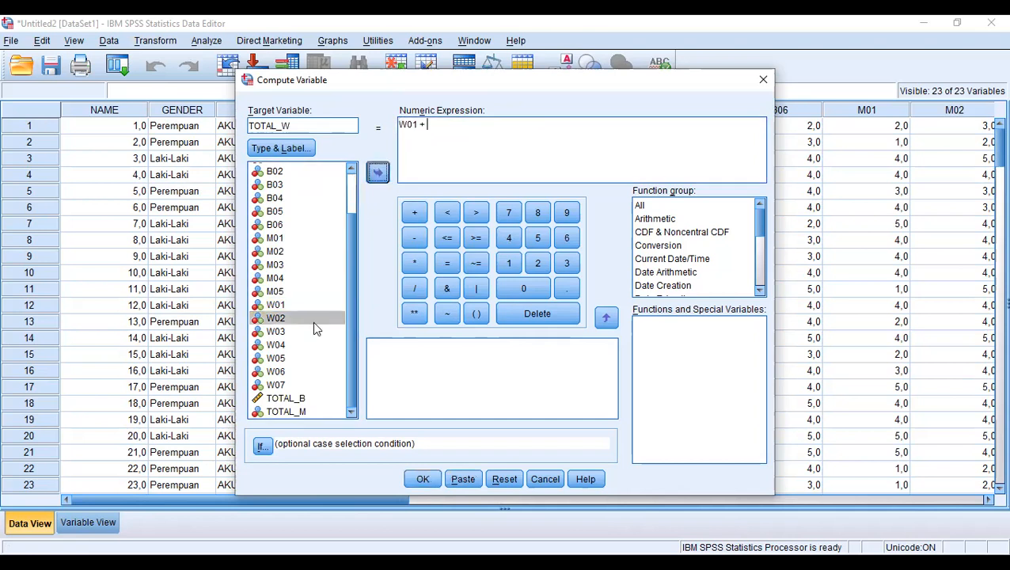
left_click(378, 171)
left_click(414, 212)
left_click(303, 331)
left_click(377, 172)
left_click(414, 213)
- Complete the expression with W04 + W05 + W06 + W07 and run the TOTAL_W computation
left_click(308, 346)
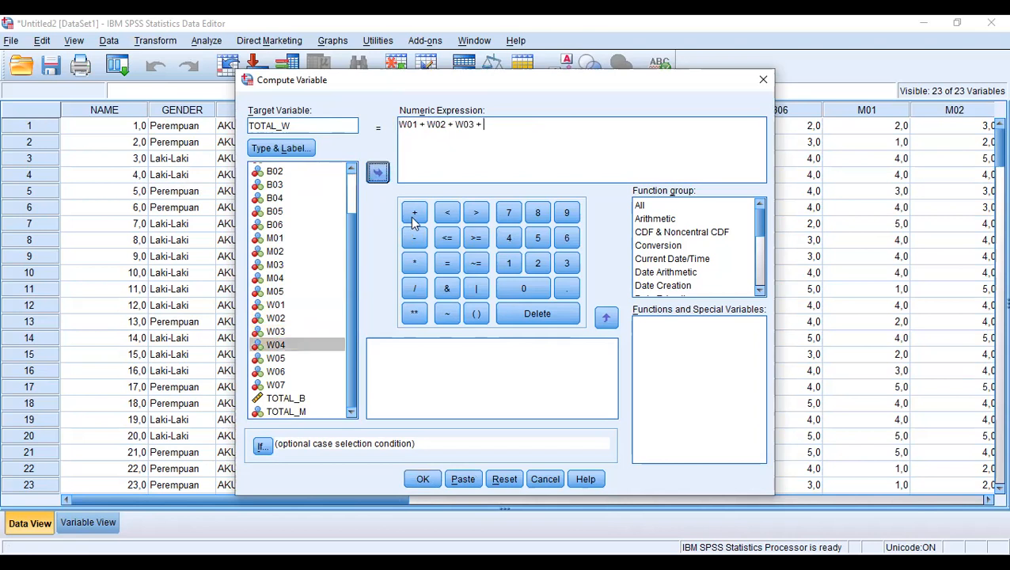
left_click(378, 172)
left_click(413, 212)
left_click(305, 358)
left_click(377, 172)
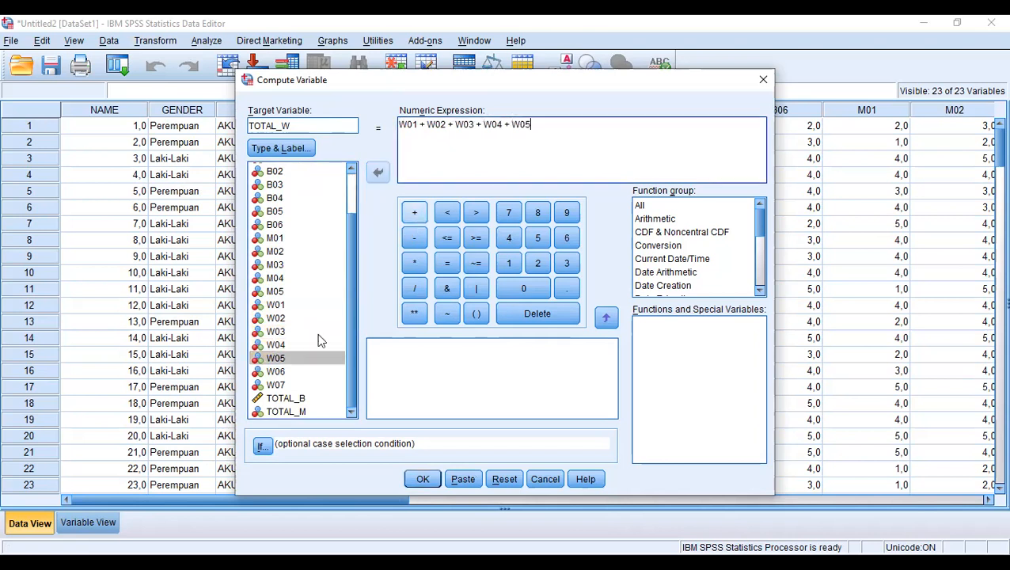
left_click(413, 214)
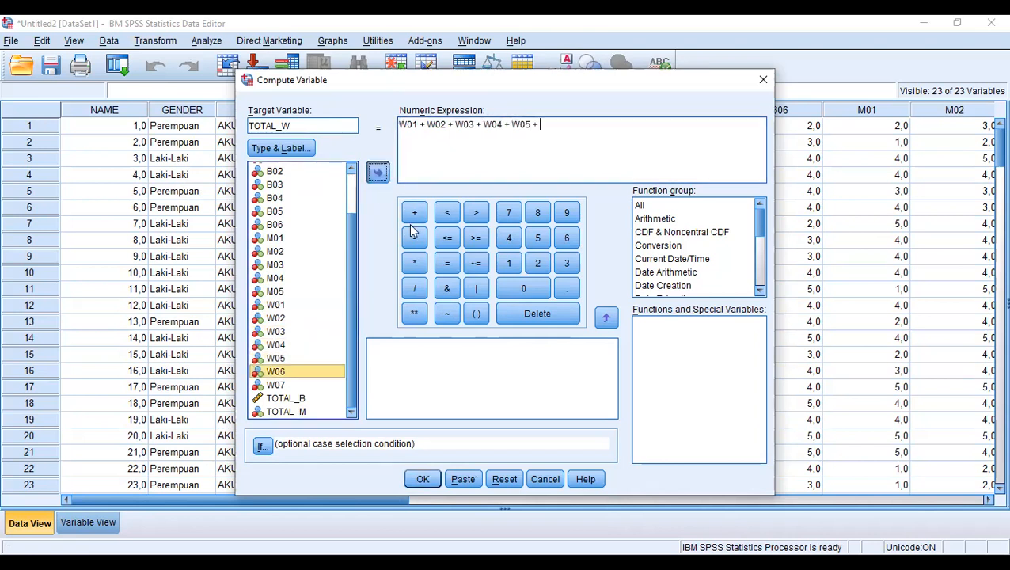
left_click(414, 218)
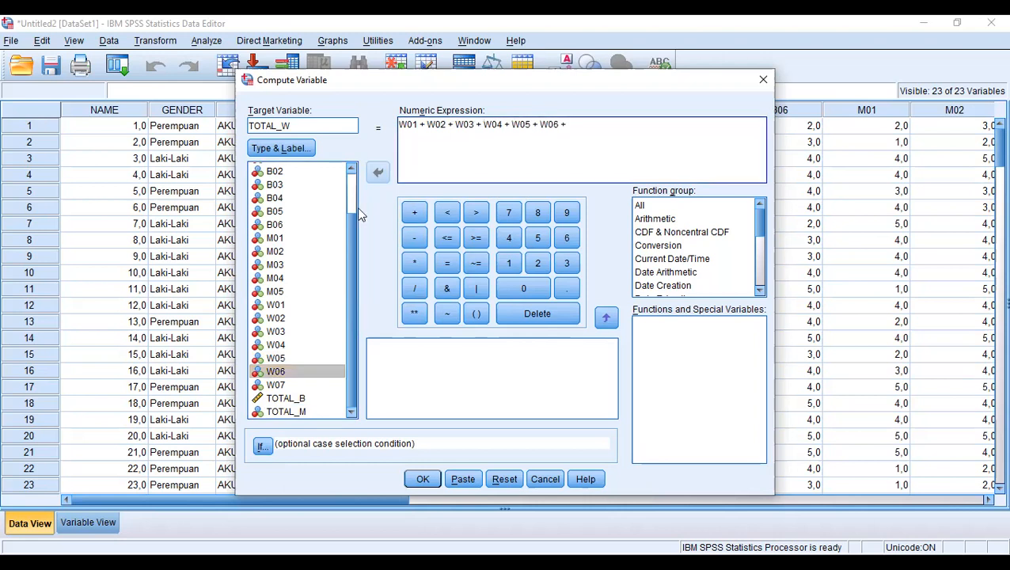
left_click(377, 171)
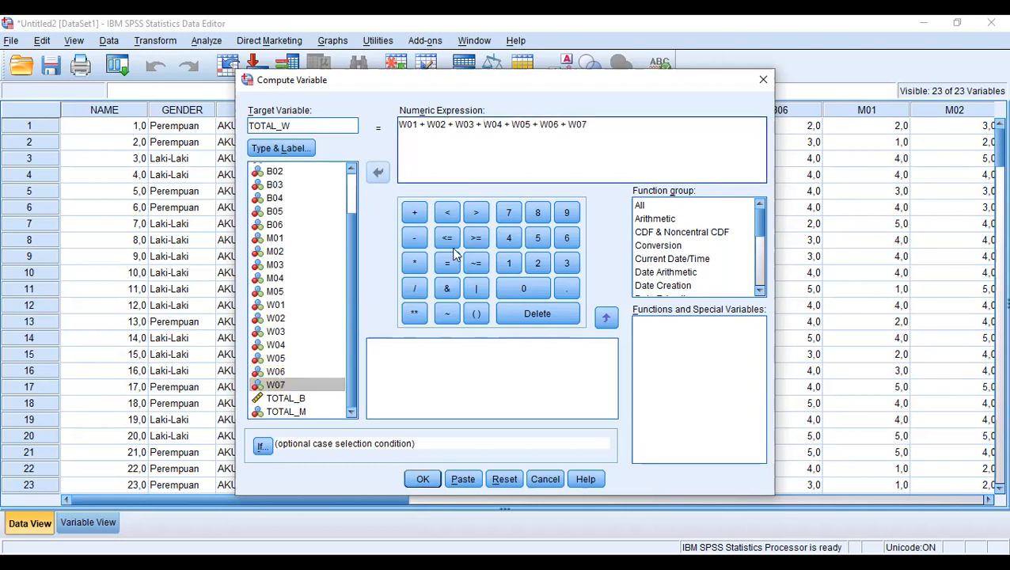
left_click(423, 478)
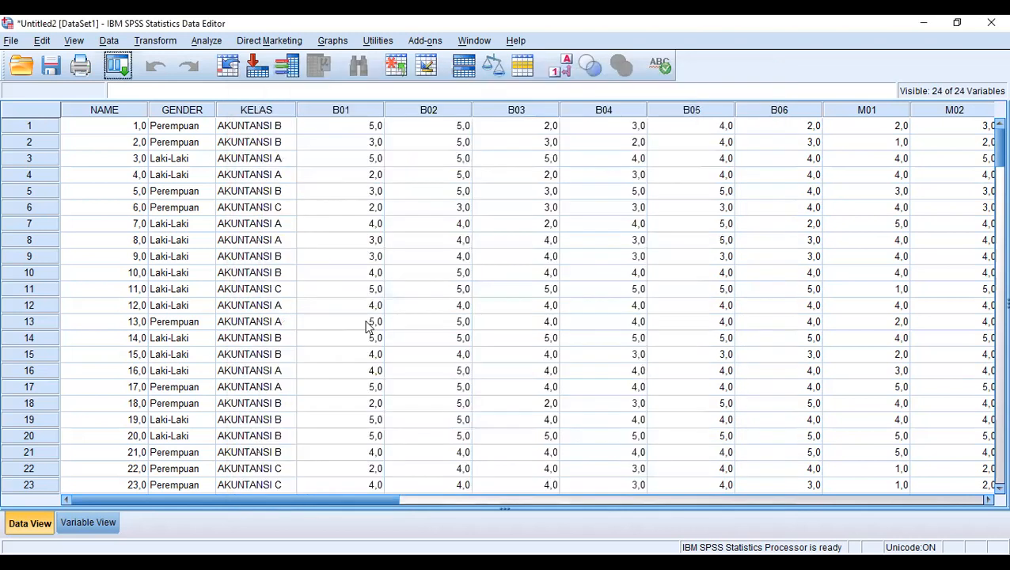
- In Variable View, add the value label "Sangat tidak sejutu" for value 1 of variable B01
left_click(83, 521)
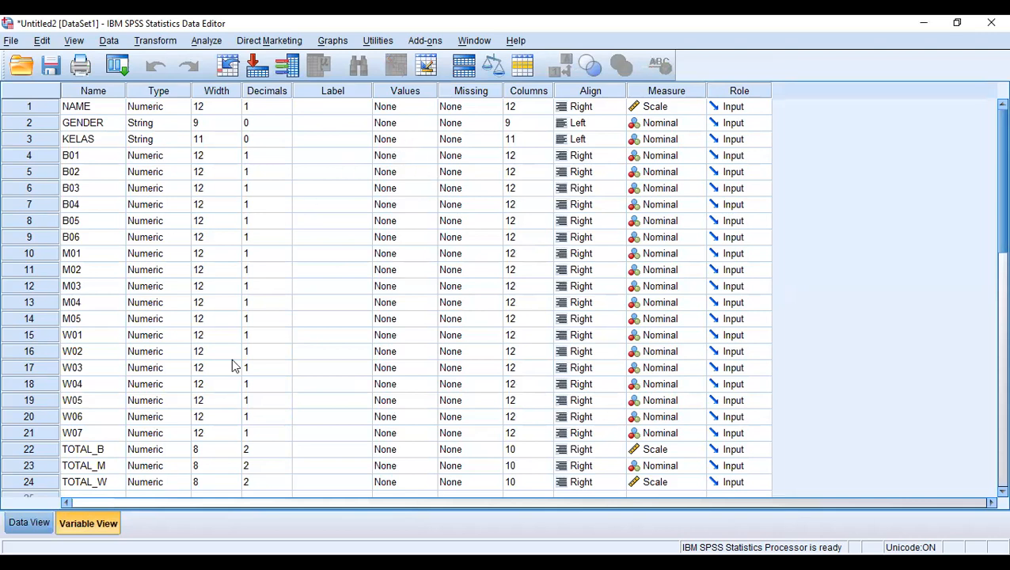
scroll(987, 248, "down", 1)
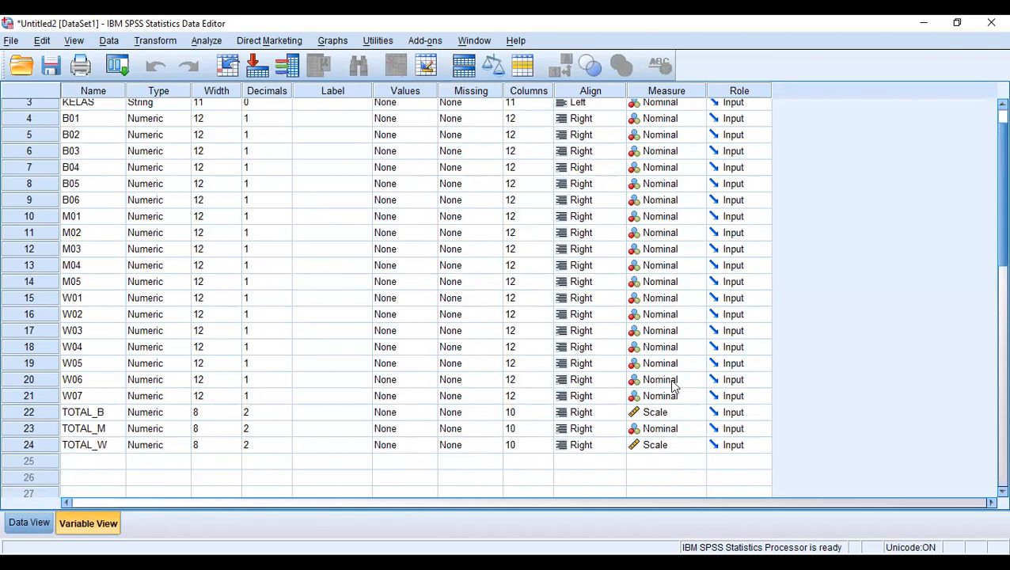
scroll(988, 226, "up", 2)
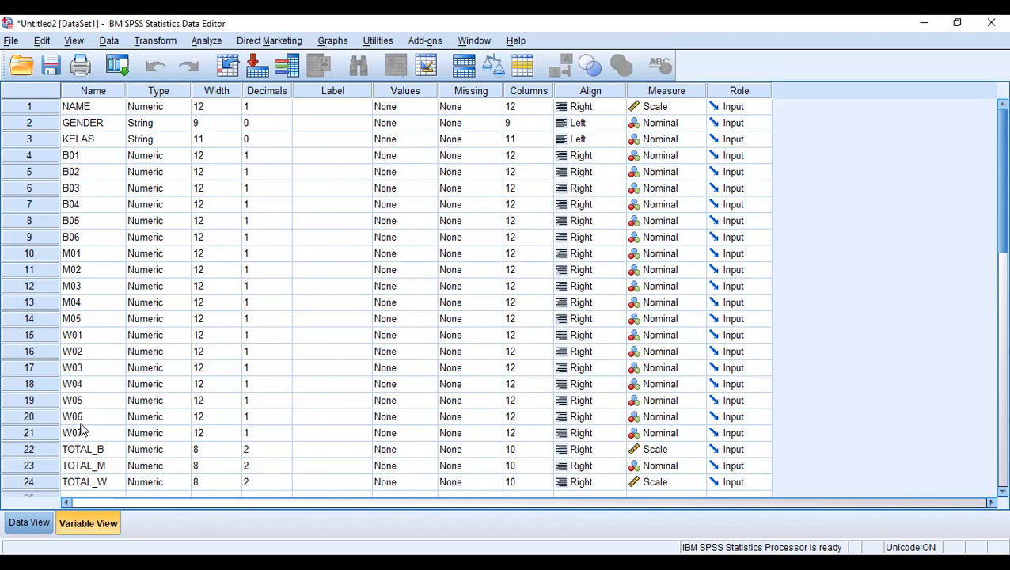
left_click(424, 158)
left_click(428, 156)
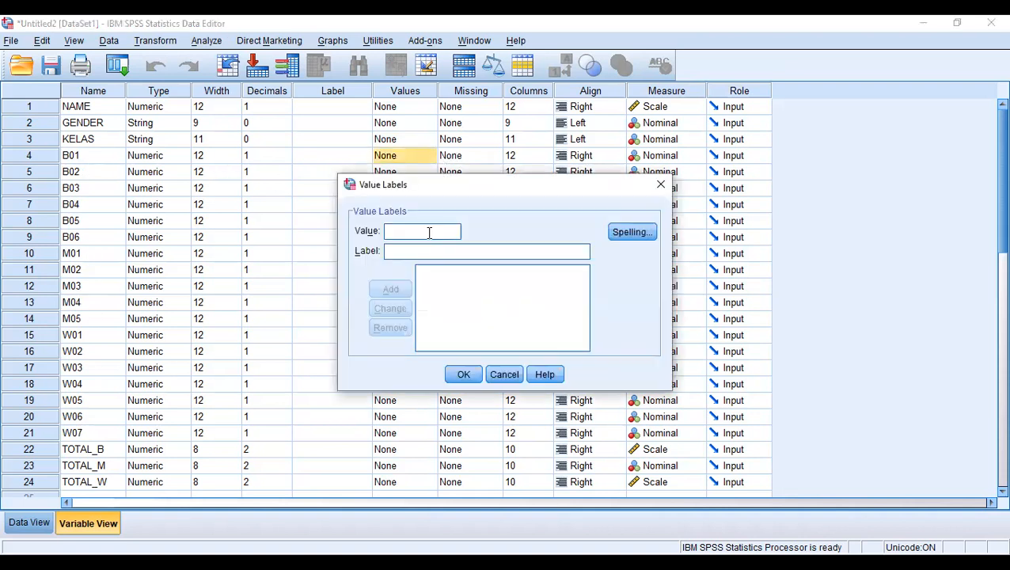
type("1")
left_click(432, 251)
type("sANGAT")
key("BackSpace")
key("BackSpace")
key("BackSpace")
key("BackSpace")
key("BackSpace")
key("BackSpace")
type("S")
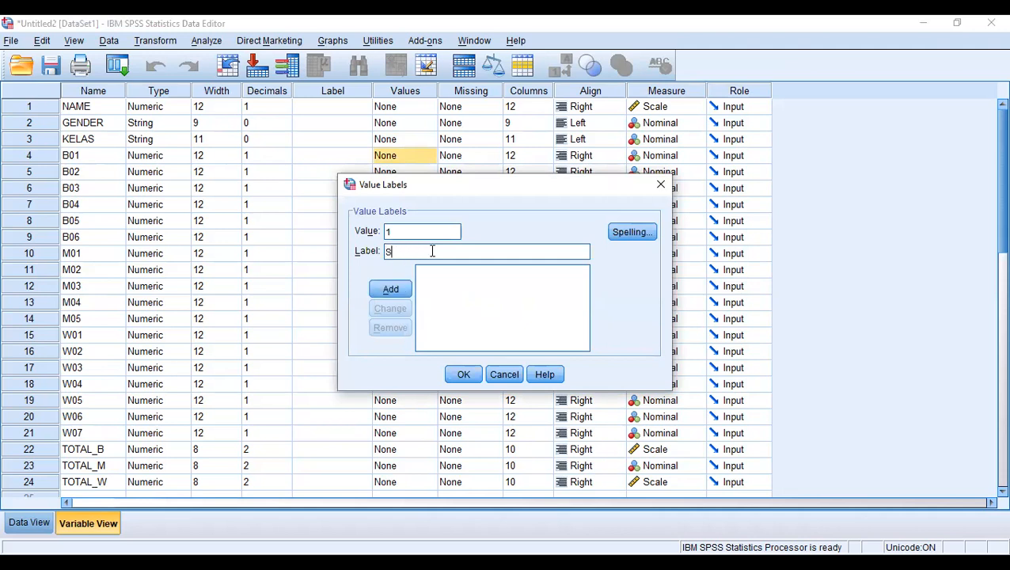
type("angat tidak sejutu")
left_click(399, 289)
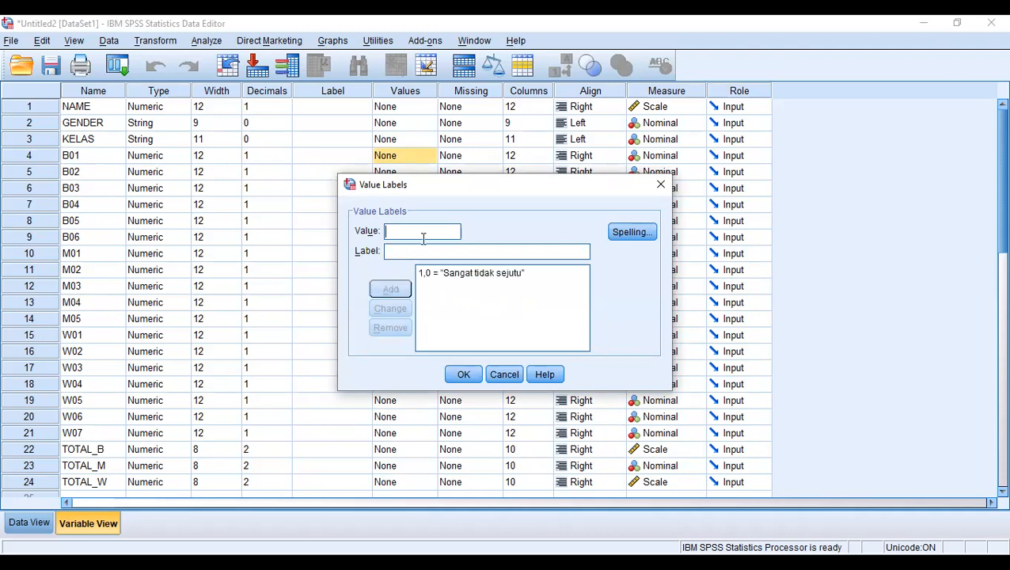
- Add the value label "Tidak setuju" for value 2 of B01
type("2")
left_click(417, 250)
type("Sangat")
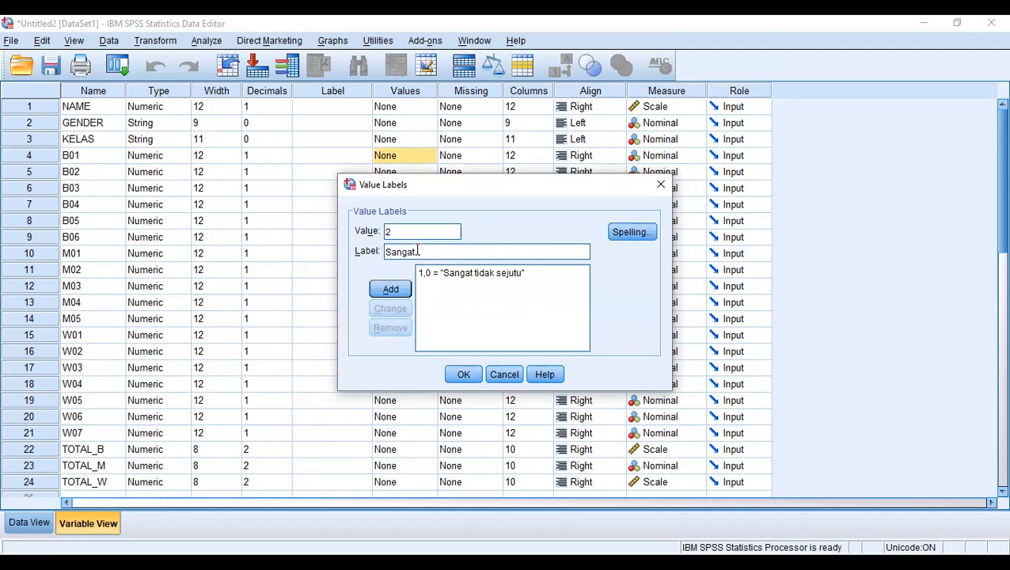
key("BackSpace")
key("BackSpace")
key("BackSpace")
key("BackSpace")
key("BackSpace")
key("BackSpace")
key("BackSpace")
type("Tidak setuju")
left_click(392, 290)
- Add the value label "Netral" for value 3 of B01
type("3")
left_click(398, 251)
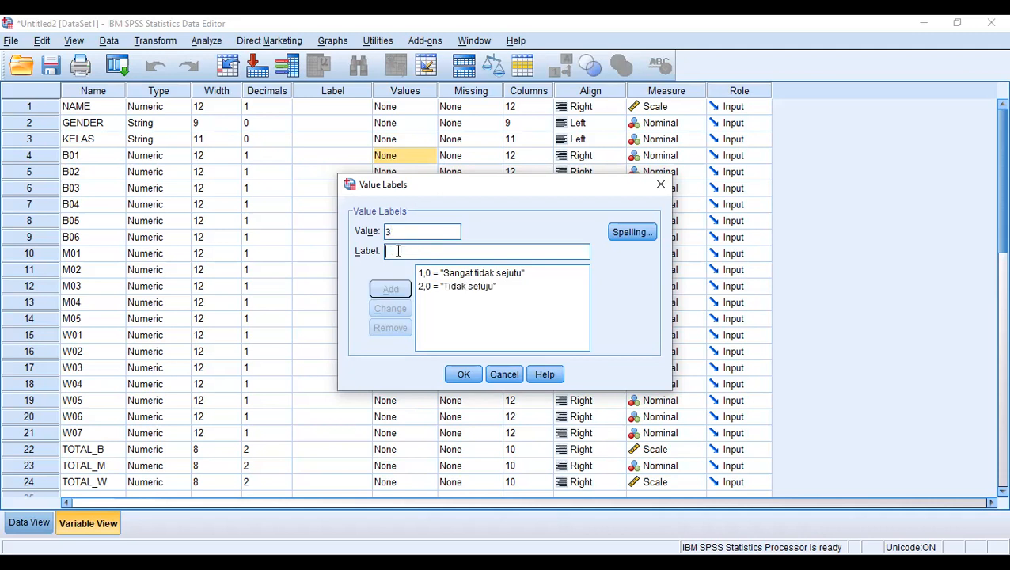
type("Netral")
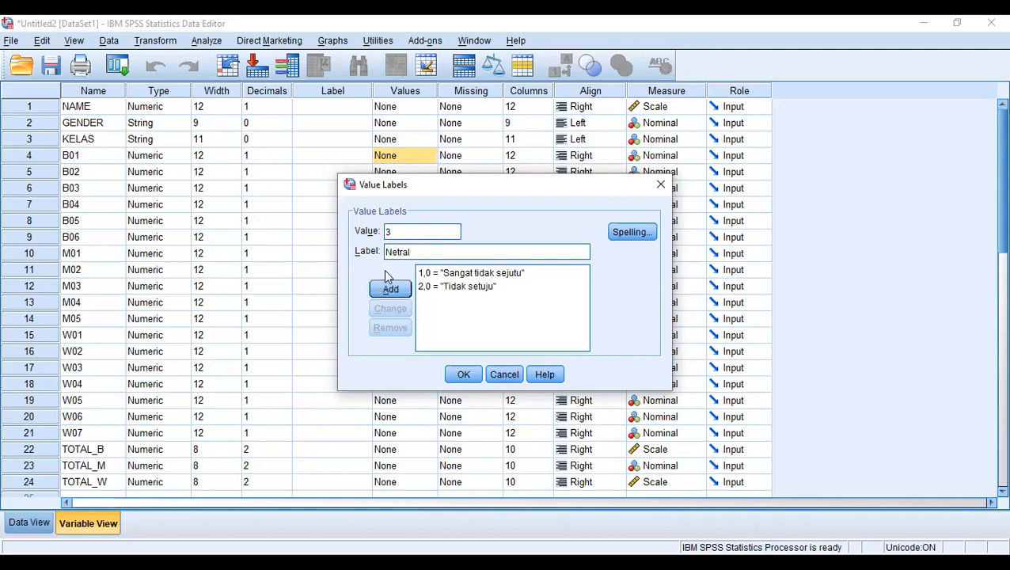
key("Return")
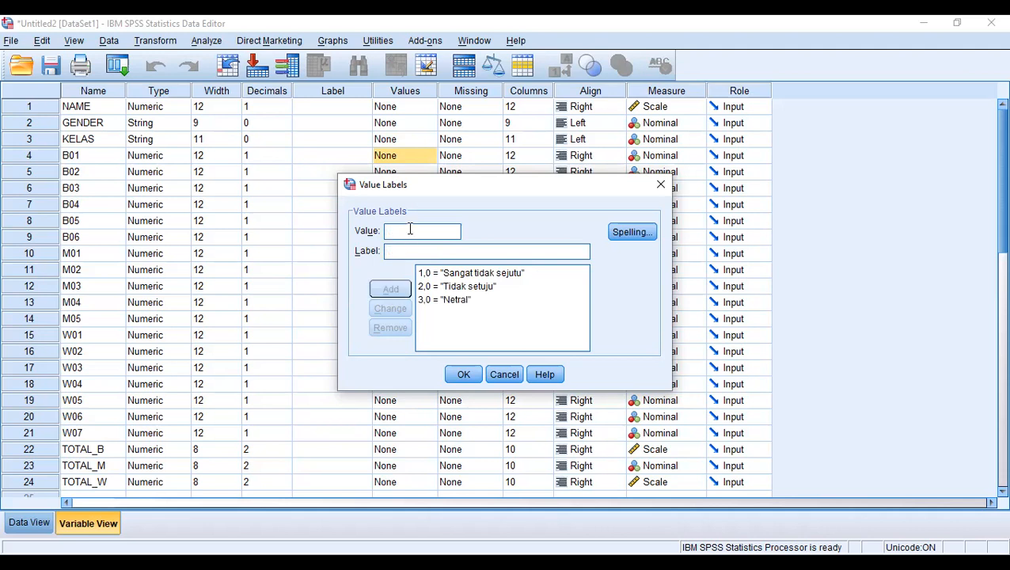
- Add the value label "Setuju" for value 4 of B01
type("4")
left_click(414, 250)
type("Sangat")
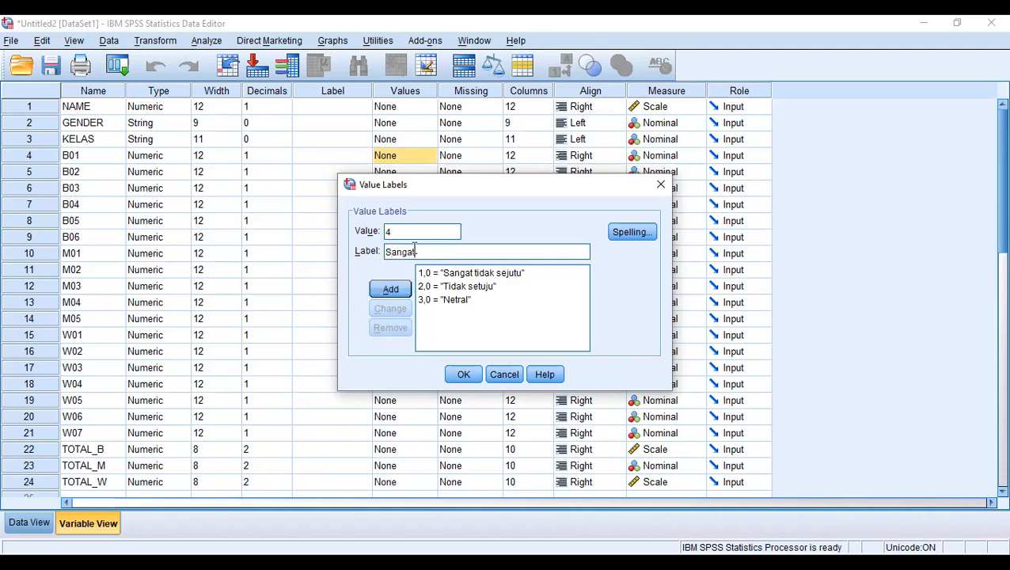
key("BackSpace")
key("BackSpace")
key("BackSpace")
key("BackSpace")
key("BackSpace")
type("etuju")
left_click(391, 289)
- Add the value label "Sangat setuju" for value 5 and apply the value labels to B01
type("5")
left_click(405, 250)
type("Sangat setuju")
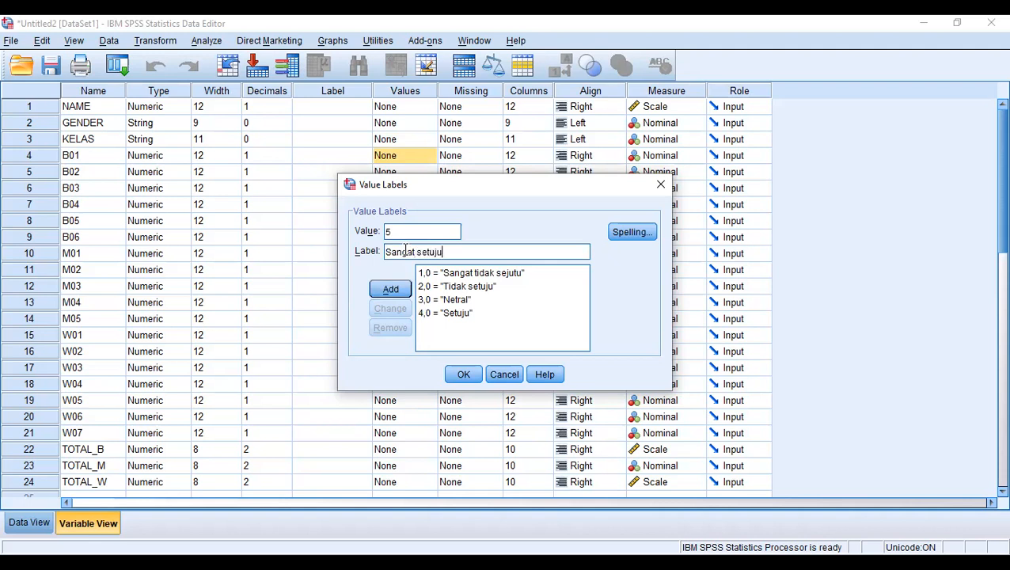
left_click(402, 290)
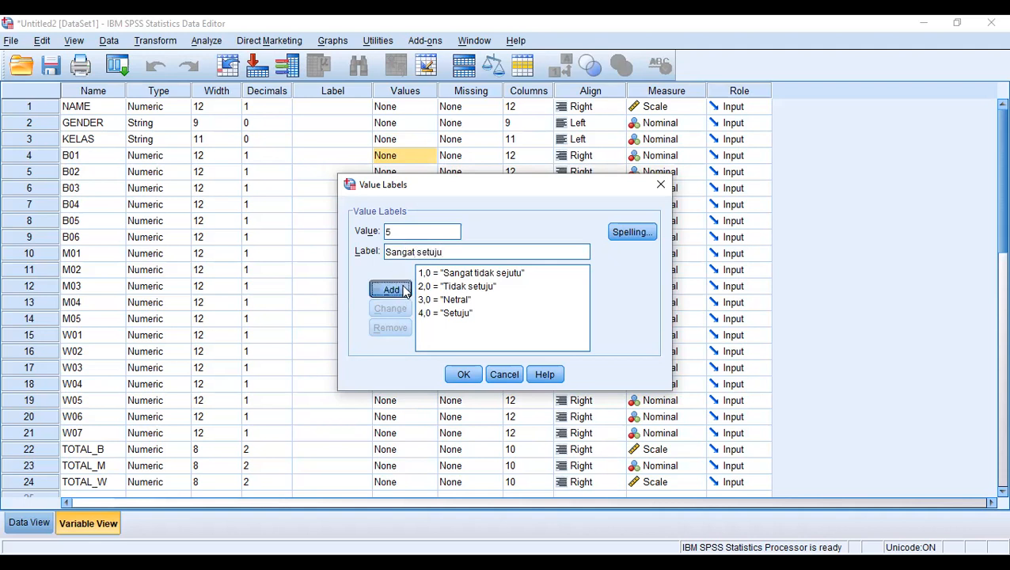
left_click(466, 373)
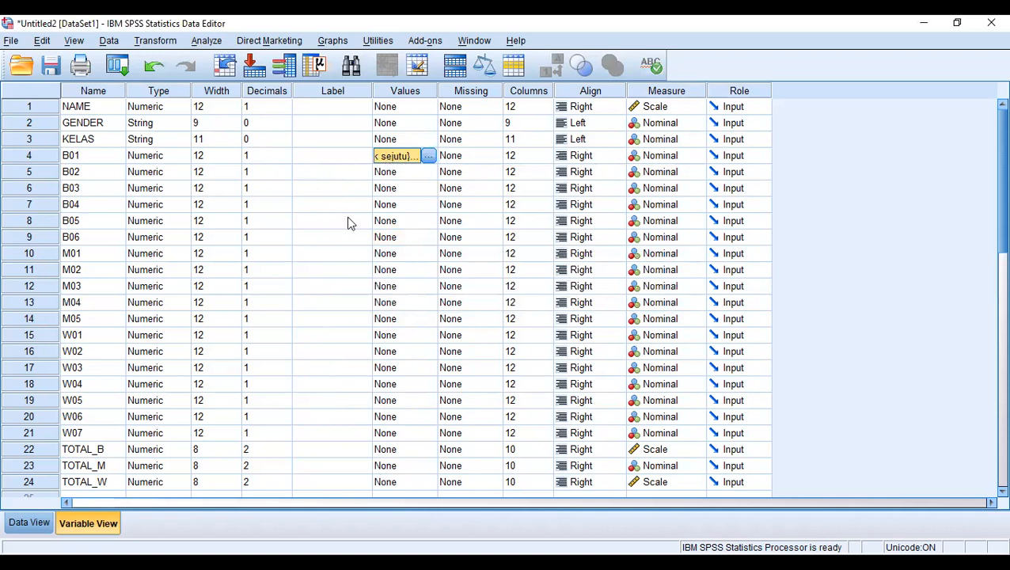
- Copy B01's value labels to all other item variables, from B02 through W07
left_click(418, 431)
left_click_drag(418, 433, 384, 189)
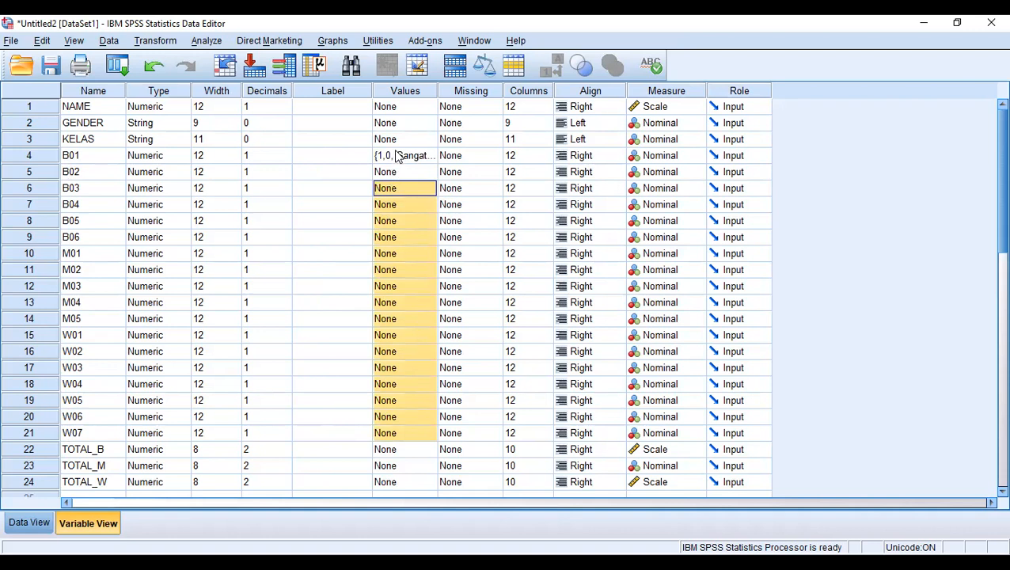
right_click(398, 156)
left_click(407, 164)
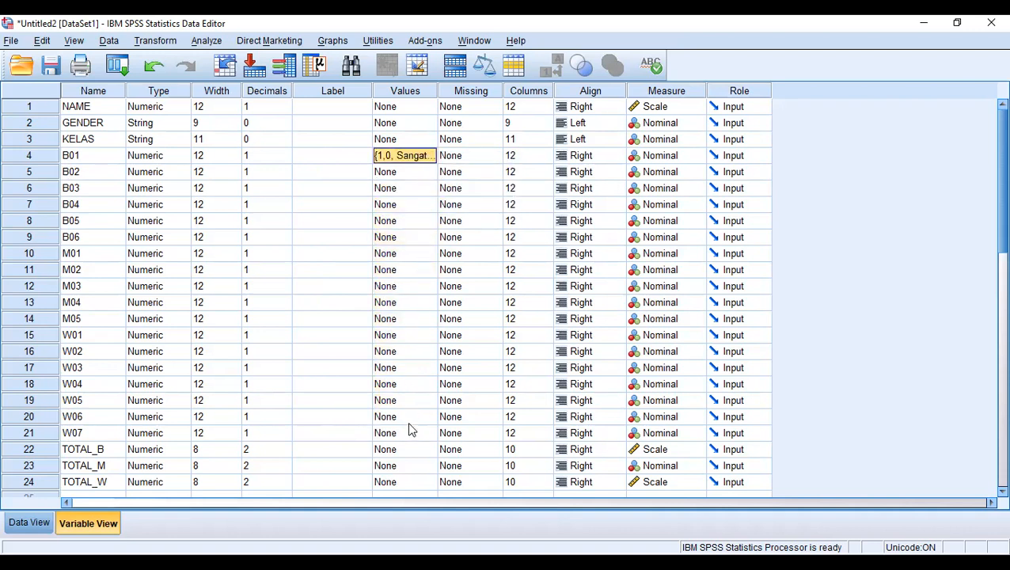
left_click_drag(410, 435, 391, 172)
right_click(391, 172)
left_click(421, 199)
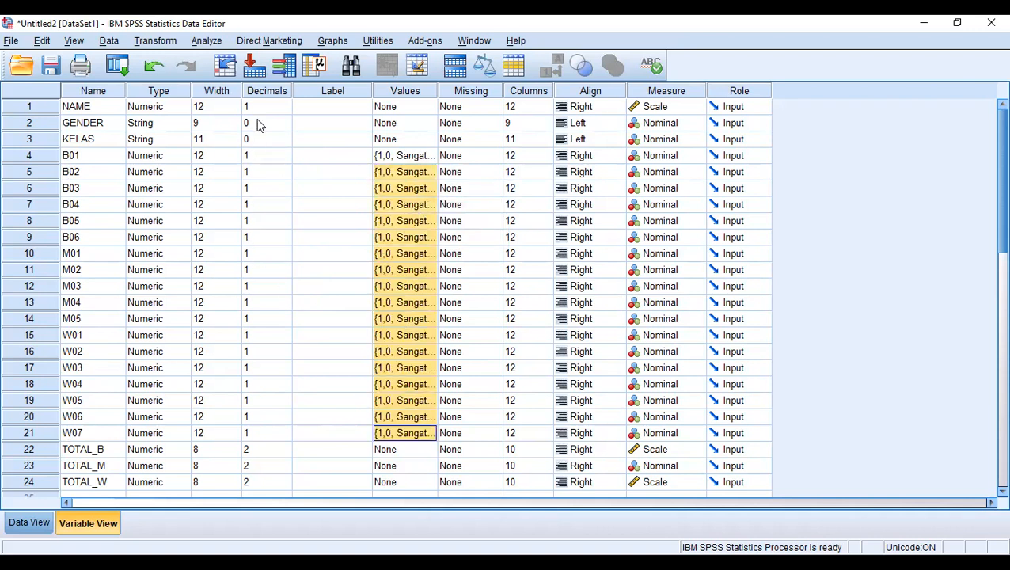
- Set the decimals of B01 to 0 and copy that setting to all variables from NAME through TOTAL_W
left_click(284, 160)
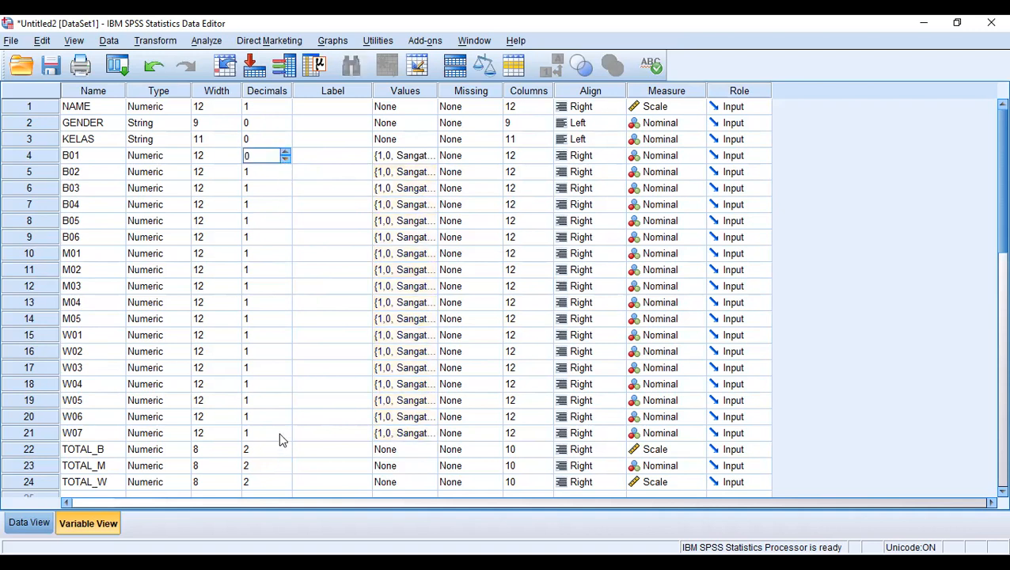
left_click_drag(266, 481, 265, 171)
right_click(265, 171)
right_click(269, 156)
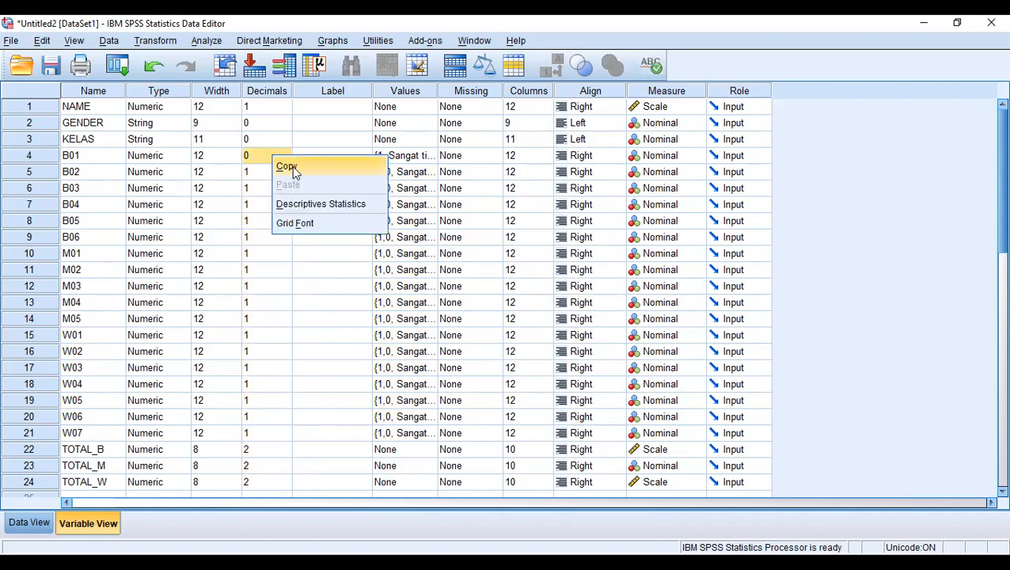
left_click(292, 166)
left_click_drag(287, 480, 270, 104)
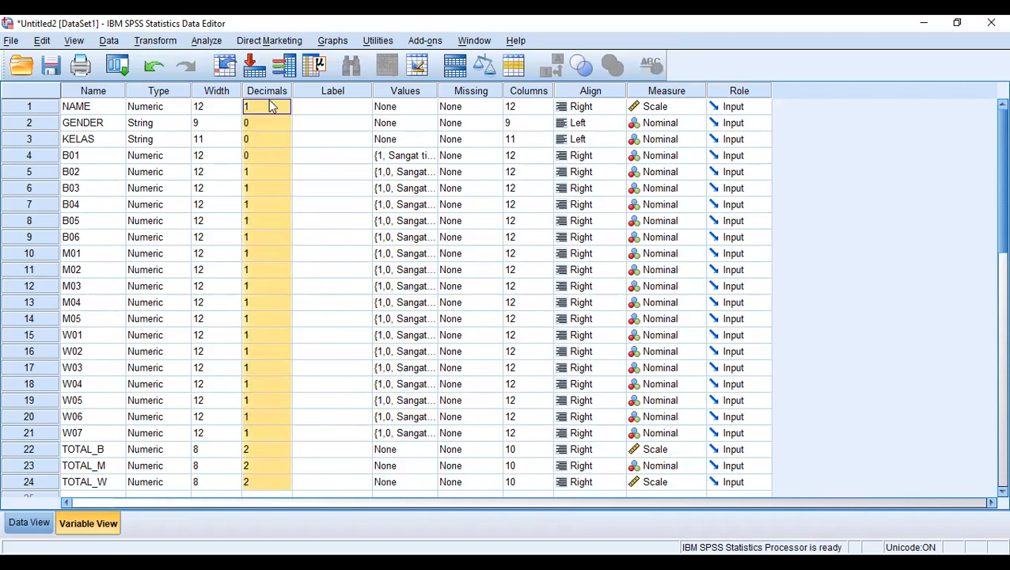
right_click(270, 104)
left_click(292, 130)
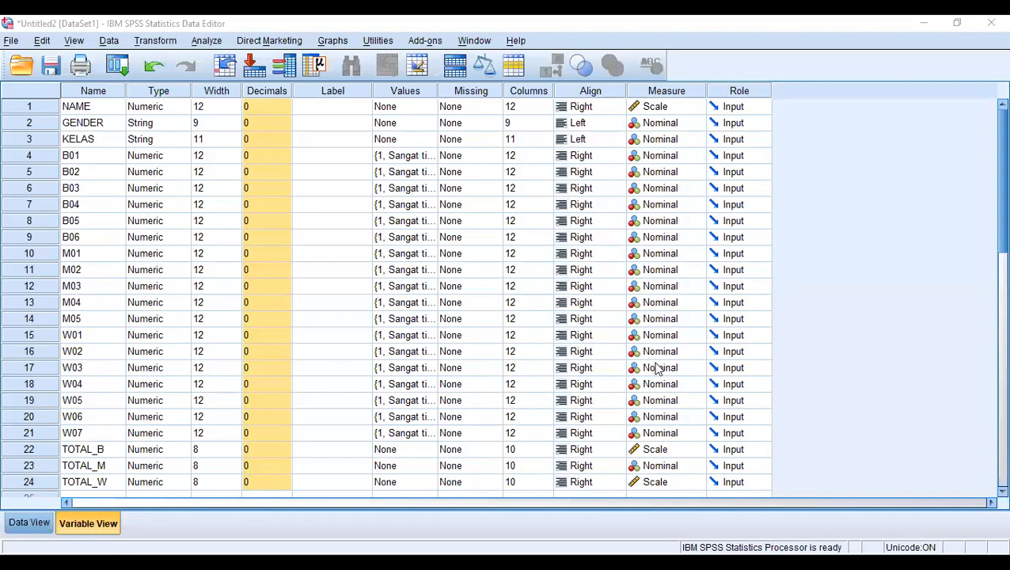
- Give TOTAL_B the variable label "Kemandirian Belajar" and widen the Label column
left_click_drag(997, 236, 997, 248)
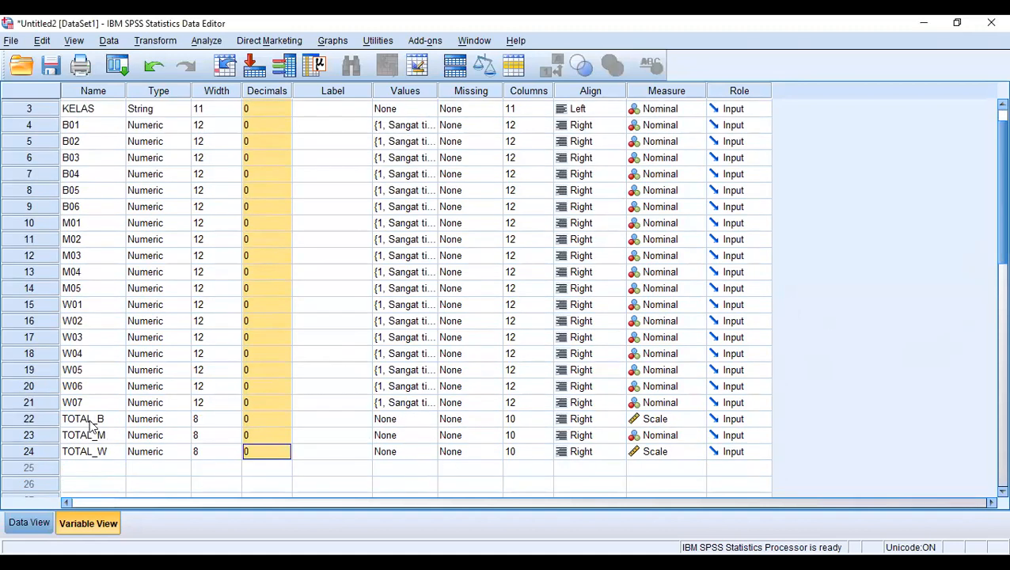
left_click(344, 418)
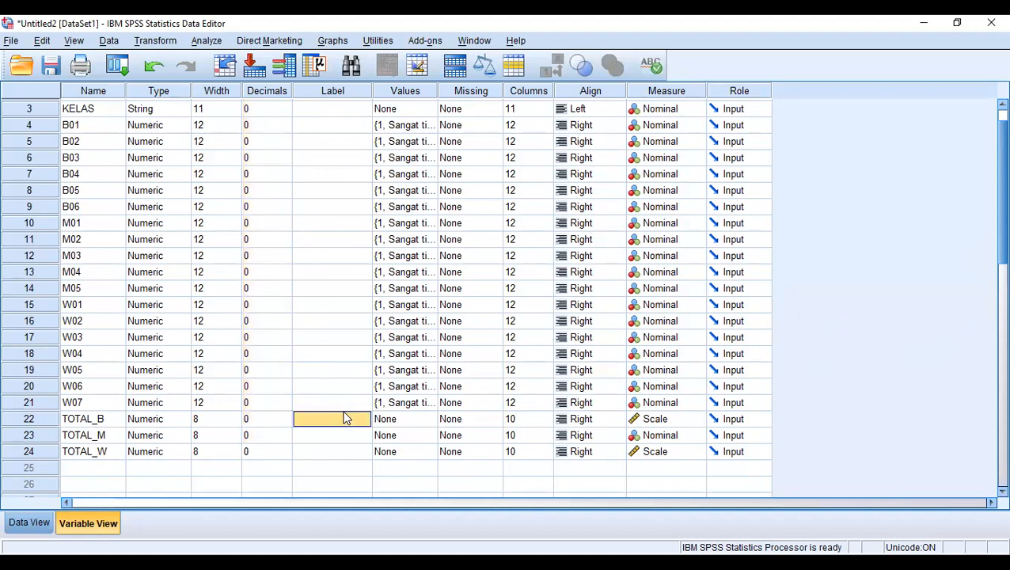
type("Kemandirian Beal")
left_click_drag(371, 90, 411, 106)
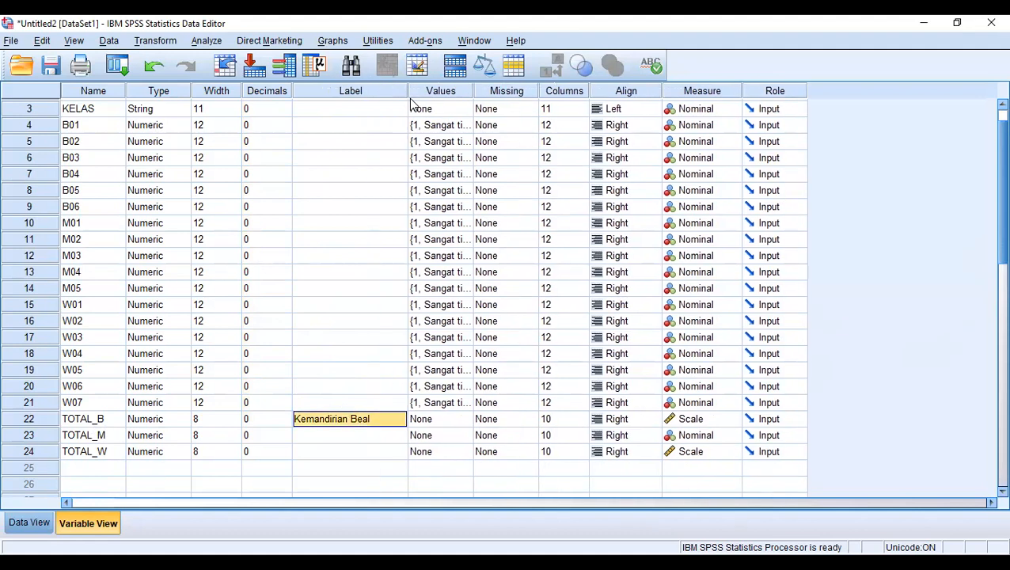
double_click(387, 421)
key("BackSpace")
key("BackSpace")
type("lajar")
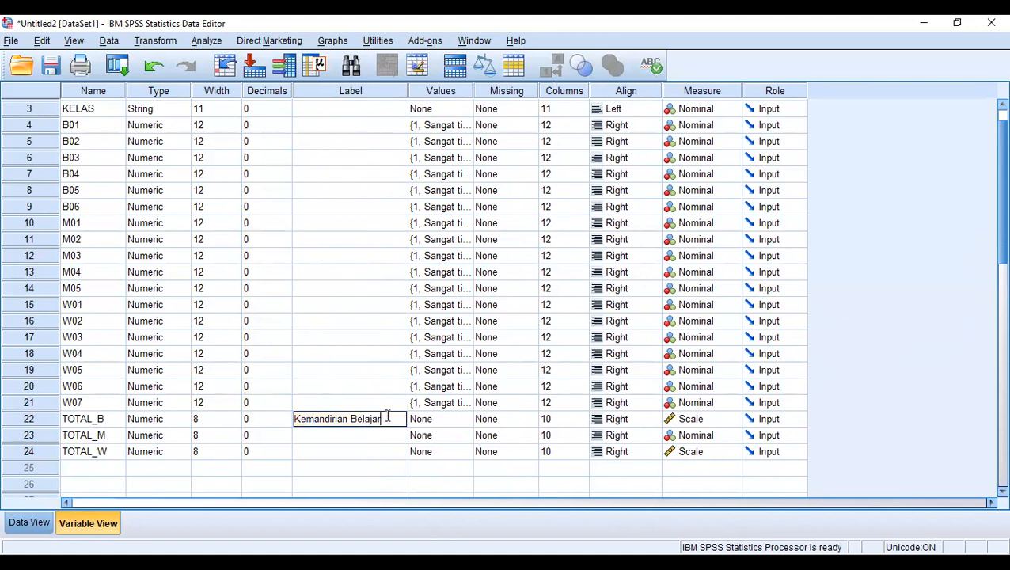
left_click(369, 435)
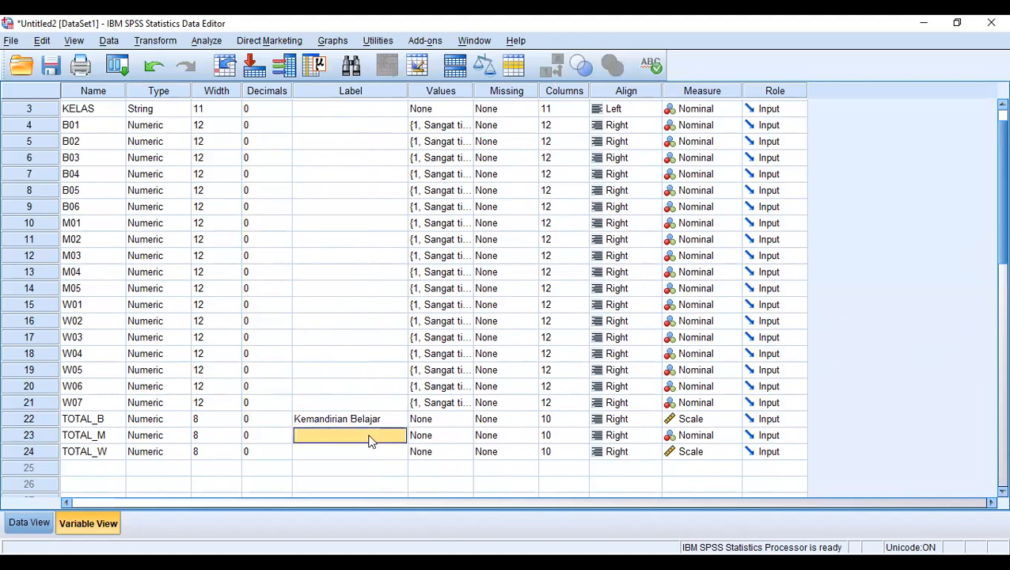
- Give TOTAL_M the variable label "Motivasi Berprestasi"
type("Mot")
type("ivasu")
type("S")
type("I")
key("BackSpace")
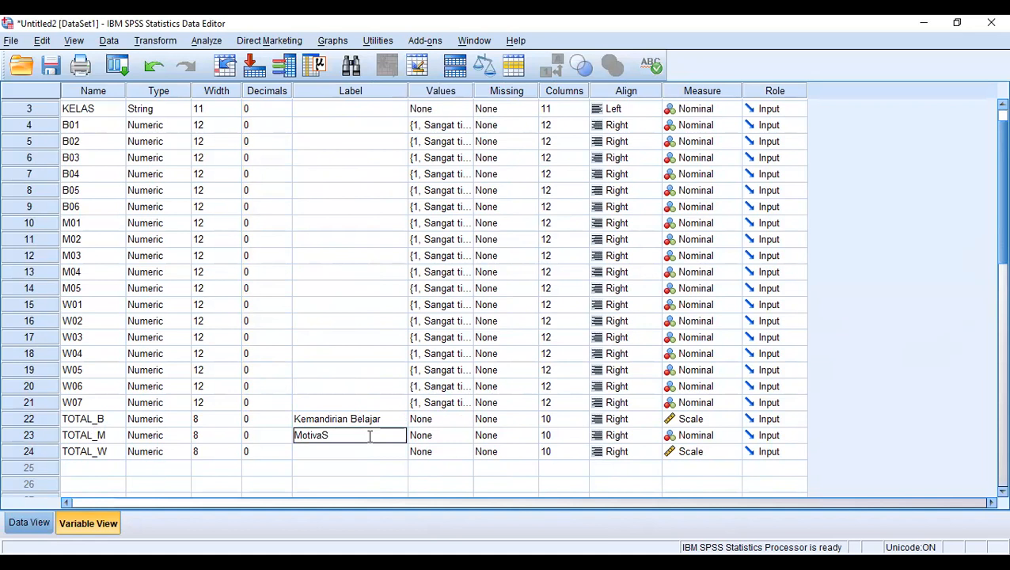
key("BackSpace")
type("si Berprestasi")
key("Return")
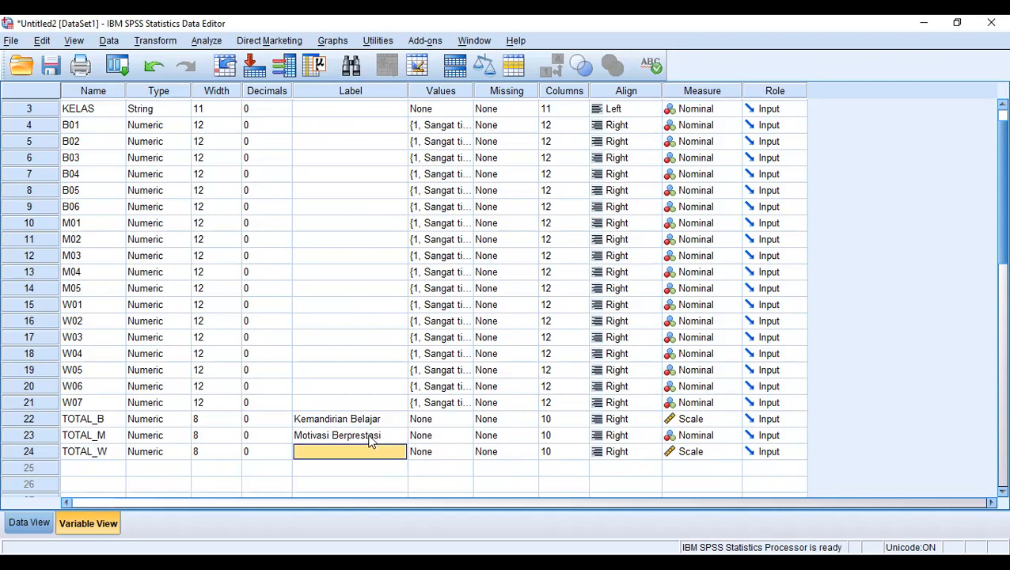
- Give TOTAL_W the variable label "Prestasi Praktikum"
type("P")
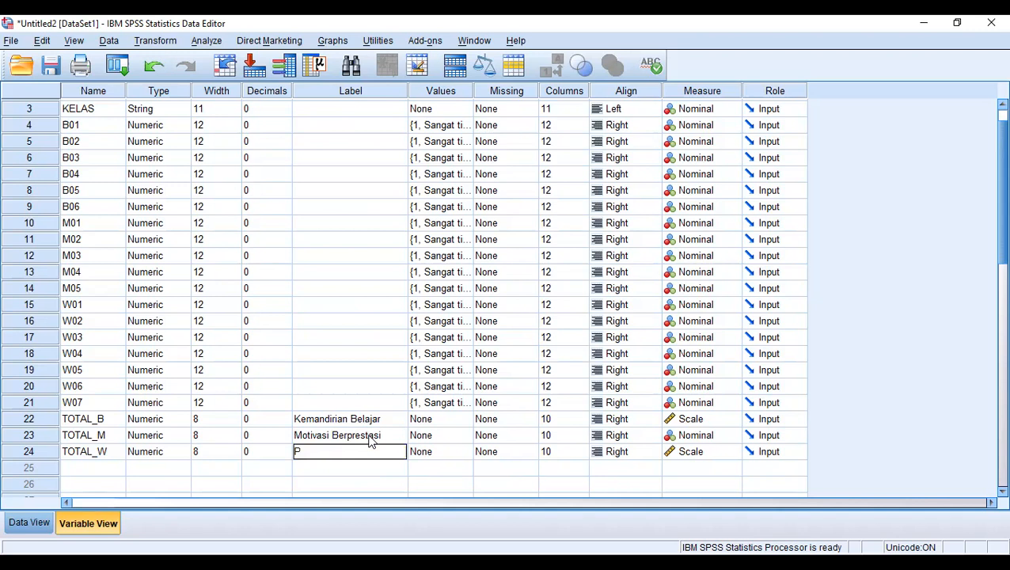
type("restasi Praktikum")
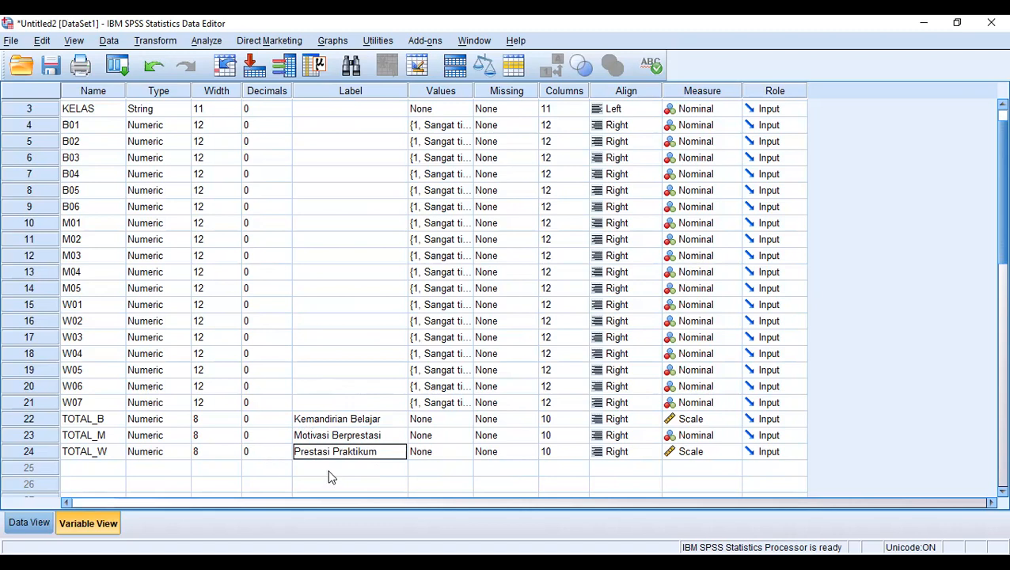
left_click(35, 522)
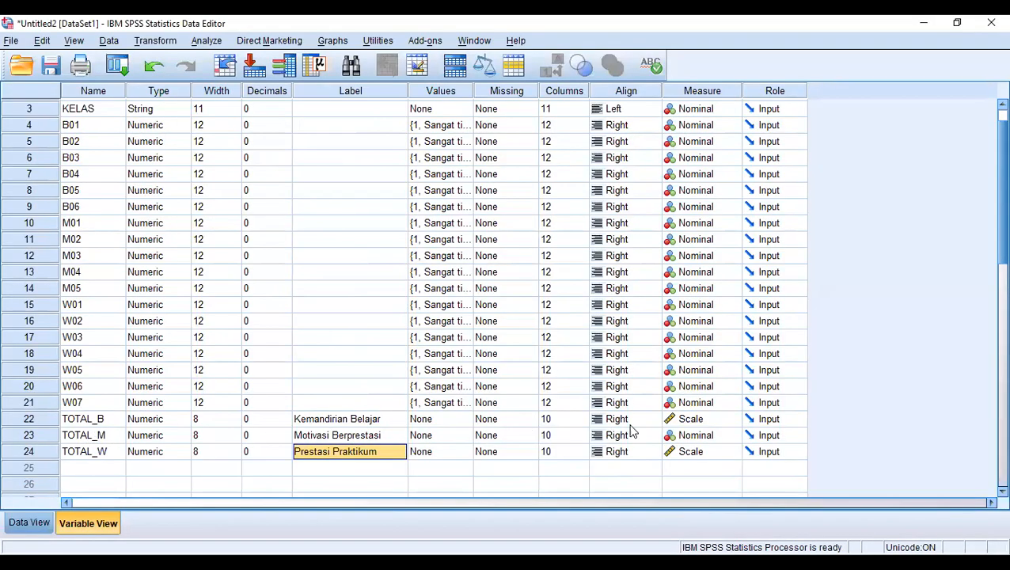
- Set the measurement level of TOTAL_M to Scale and return to the data sheet
left_click(727, 437)
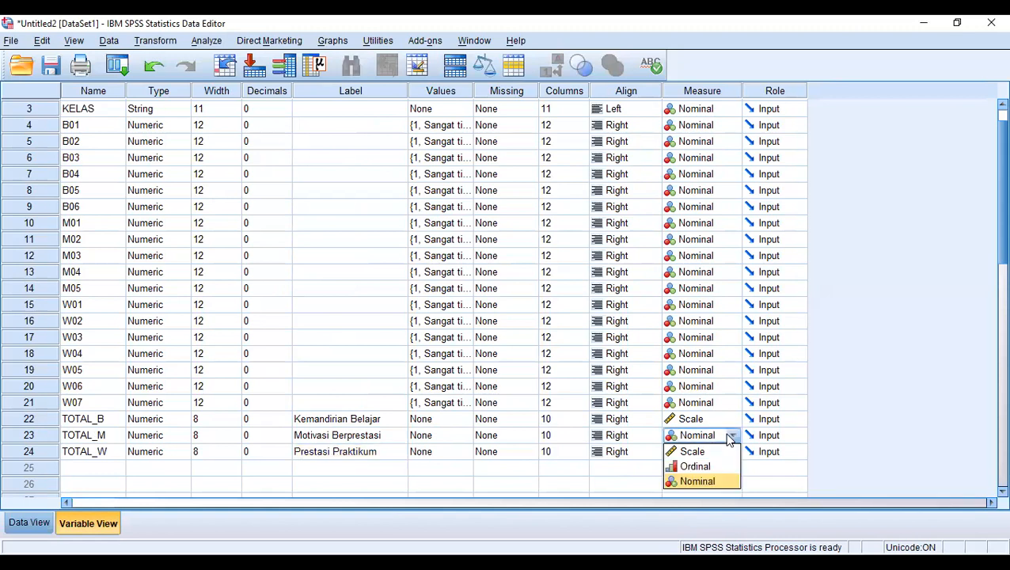
left_click(692, 452)
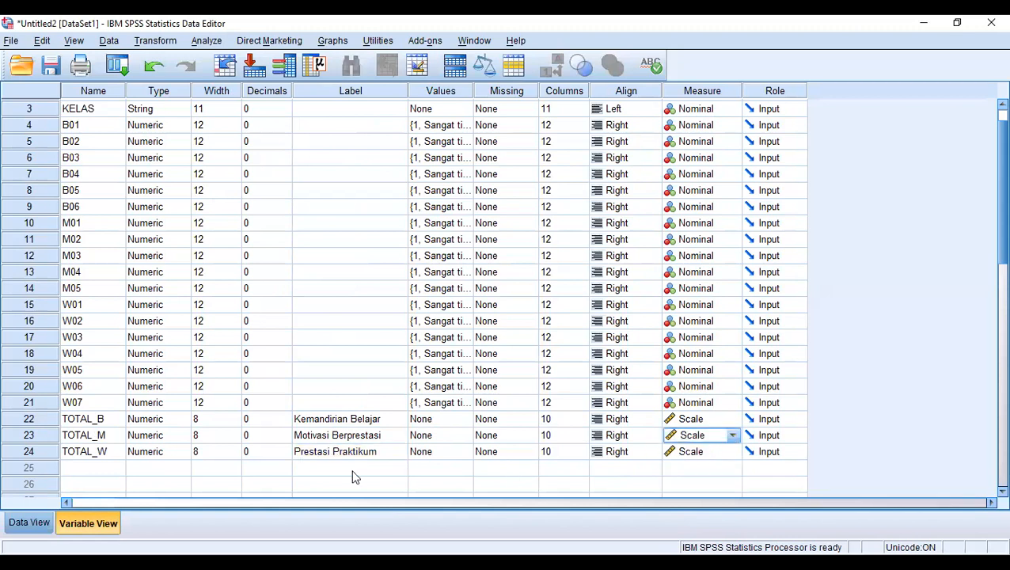
left_click(40, 522)
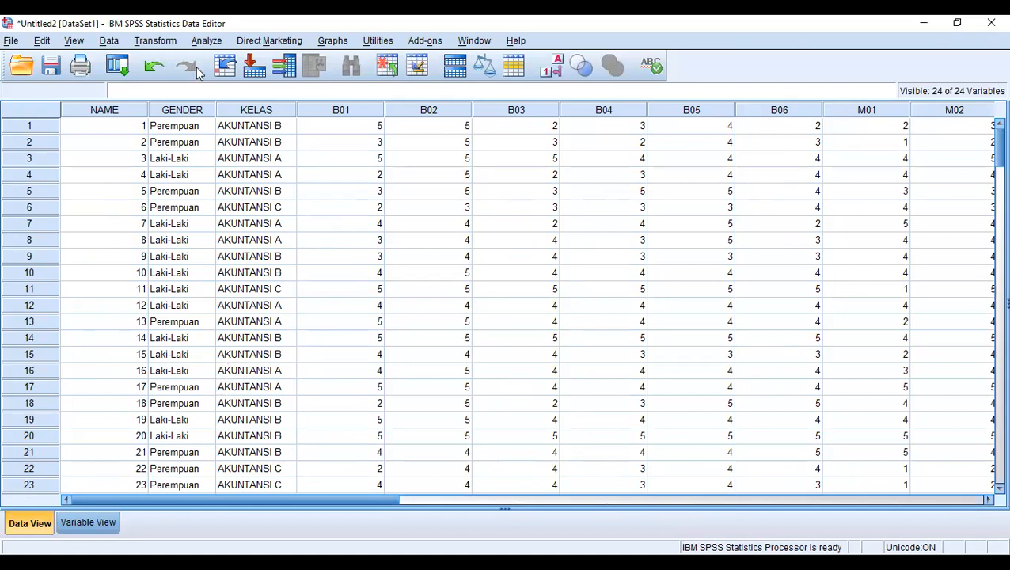
- Start a Reliability Analysis and add B01 through B06 as its items
left_click(206, 41)
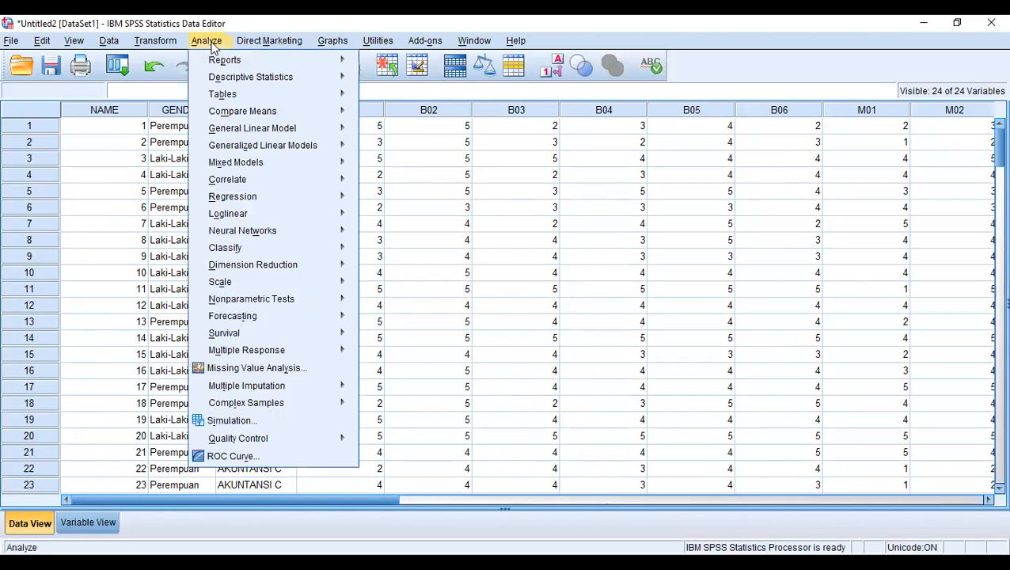
mouse_move(283, 287)
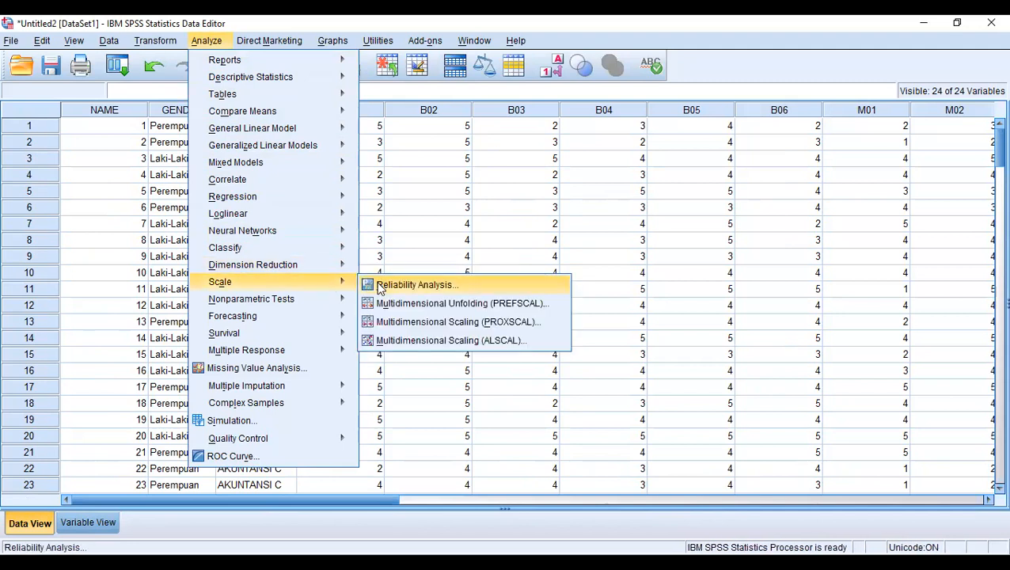
left_click(380, 287)
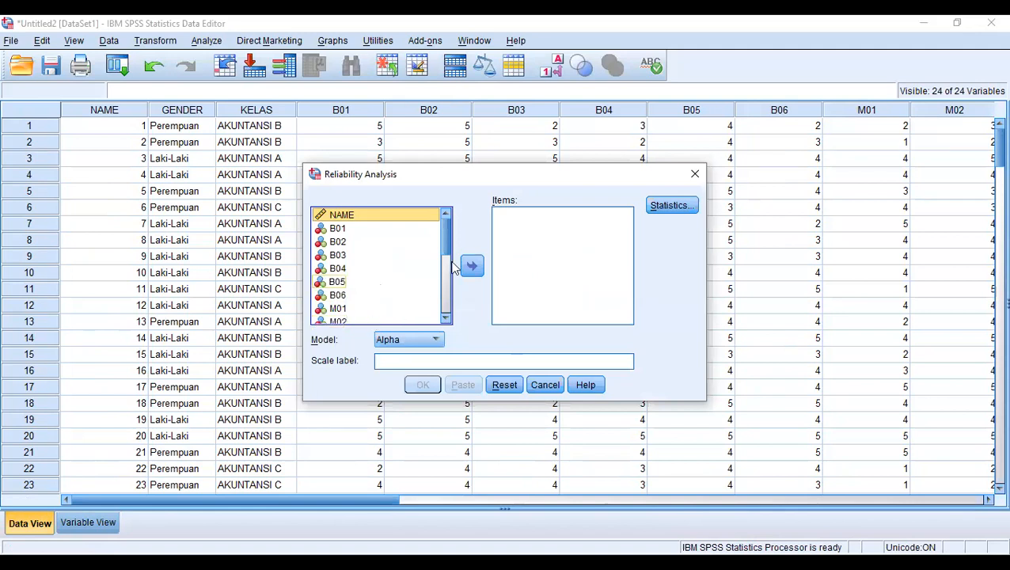
left_click_drag(443, 238, 446, 242)
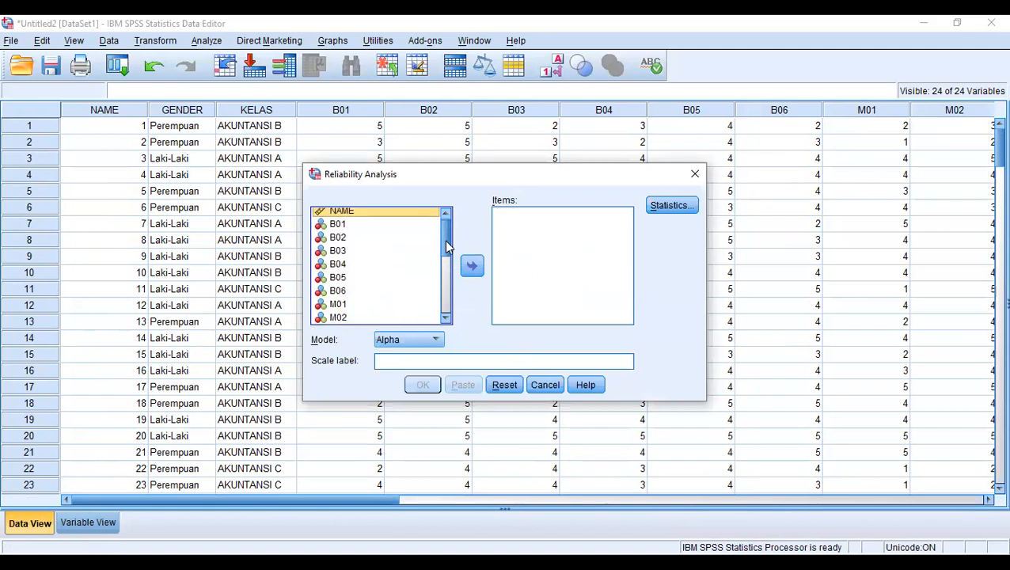
left_click(340, 225)
left_click_drag(340, 228, 352, 291)
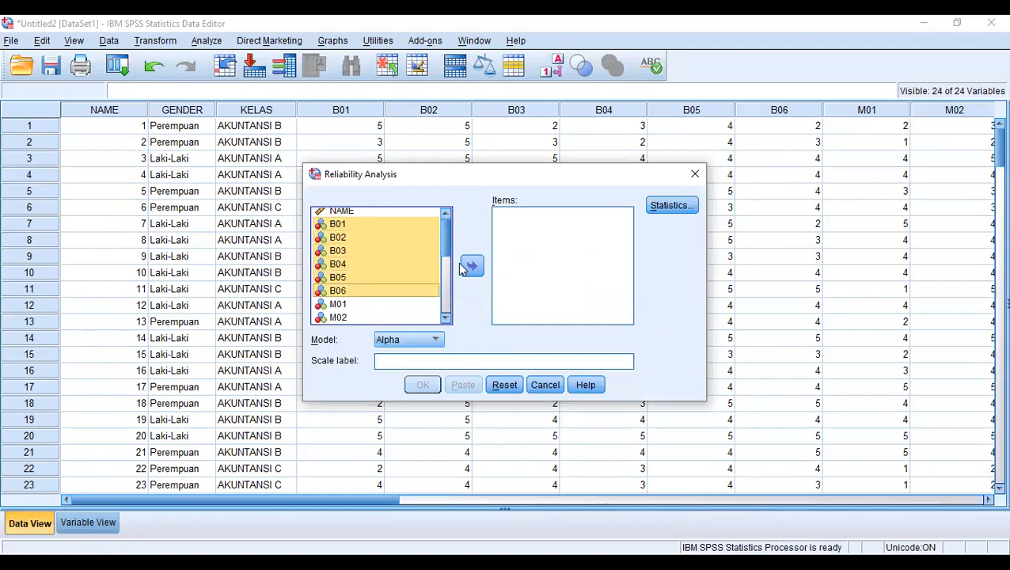
left_click(469, 266)
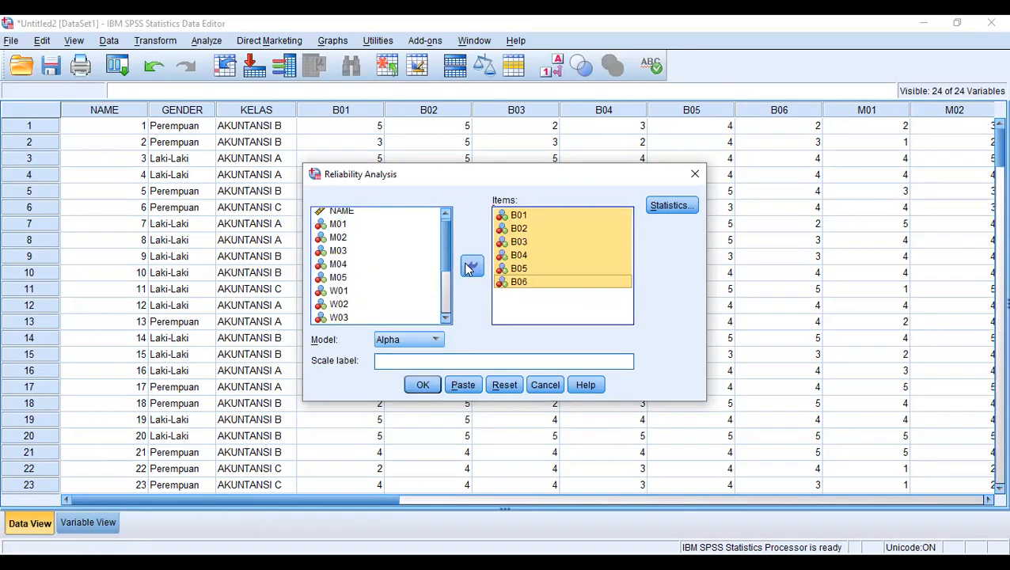
- Include the Scale if item deleted descriptives and run the Alpha reliability analysis for B01 through B06
left_click(662, 206)
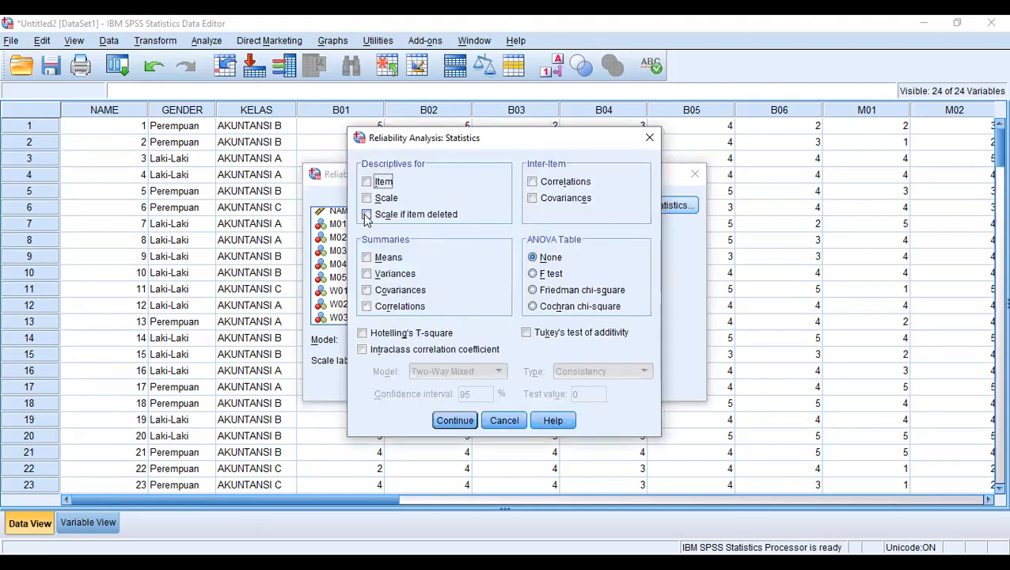
left_click(366, 216)
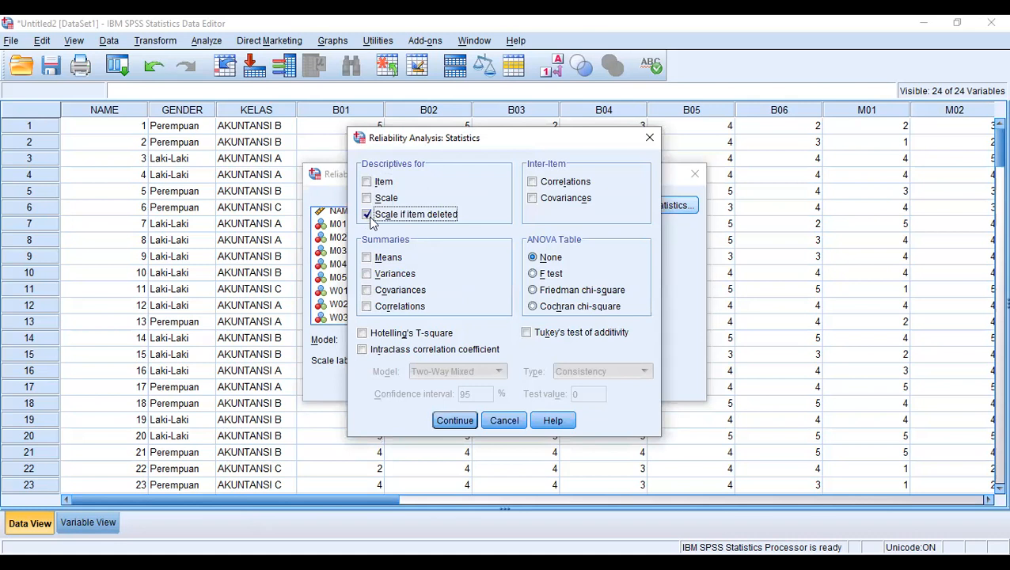
left_click(454, 420)
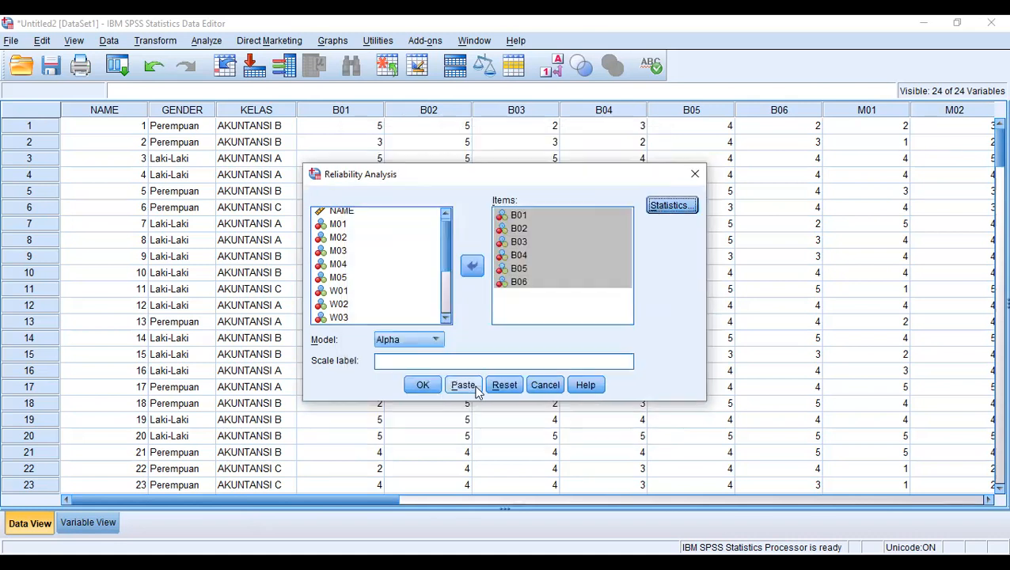
left_click(420, 391)
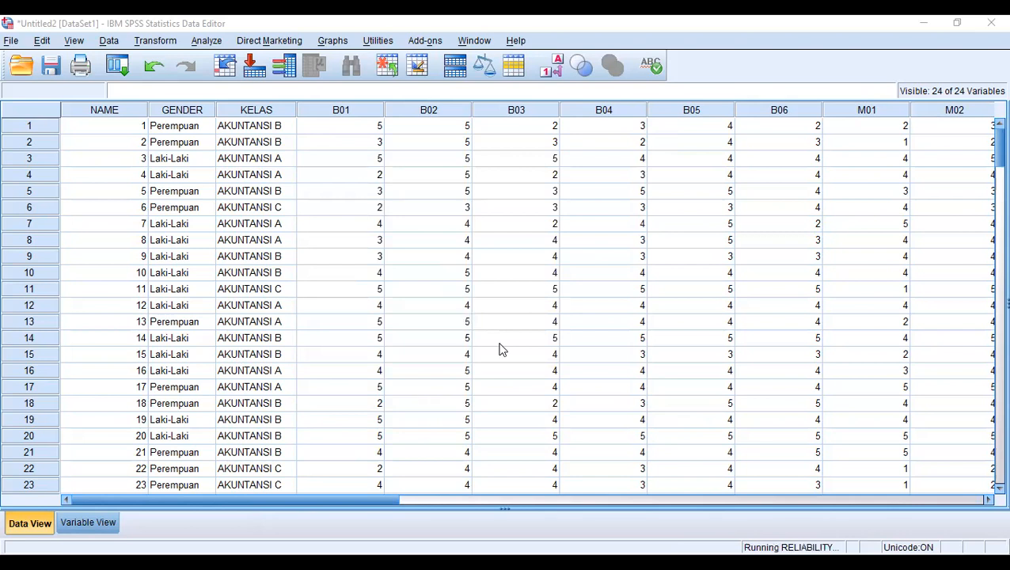
- Start another Reliability Analysis and remove B01 through B06 from its items
left_click(207, 42)
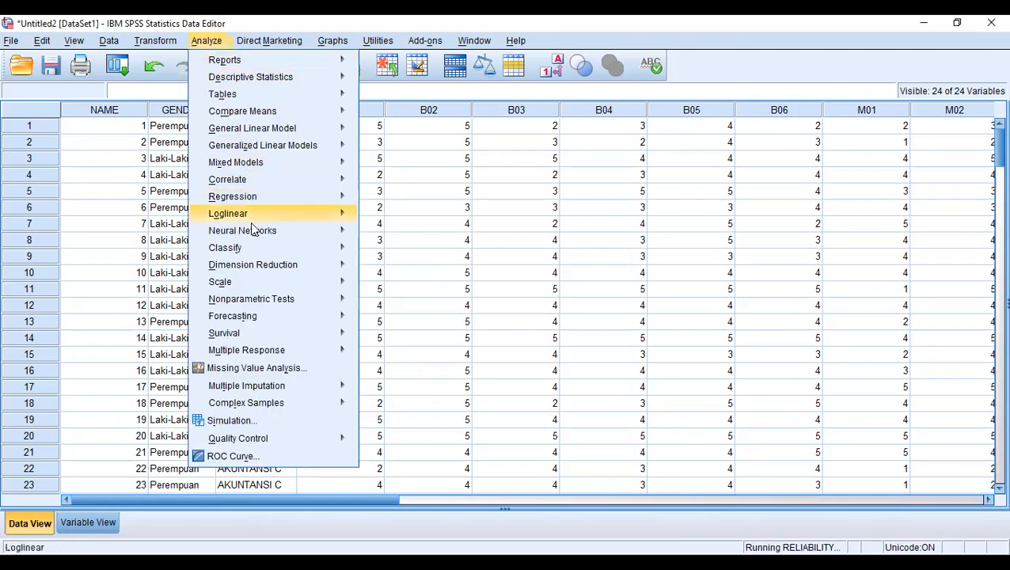
mouse_move(249, 232)
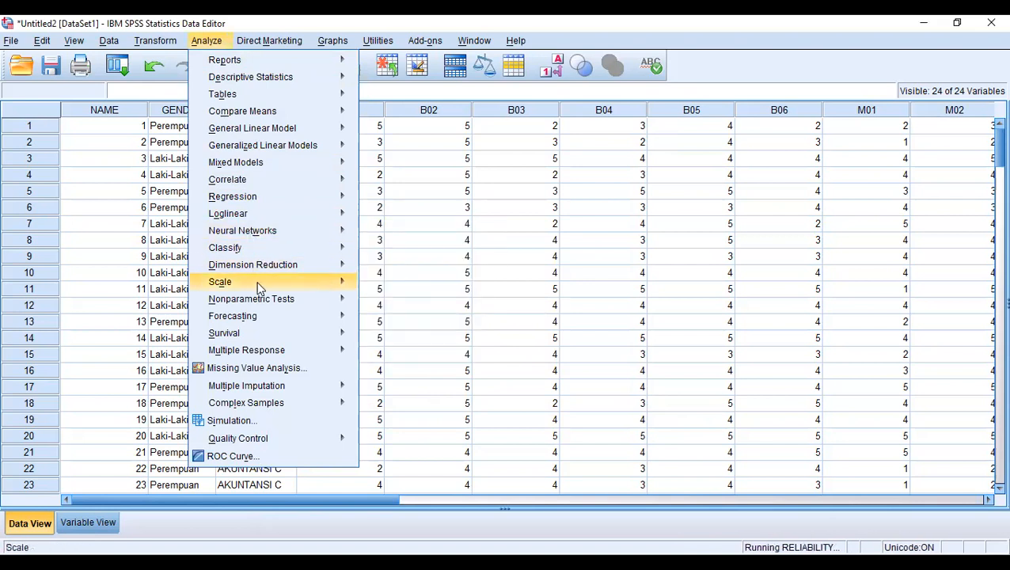
mouse_move(336, 283)
left_click(370, 286)
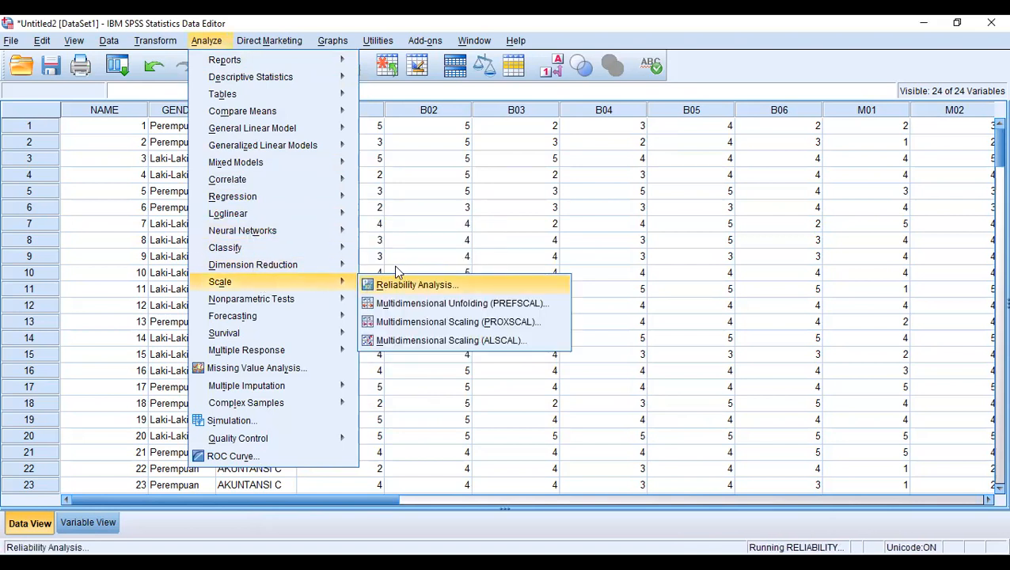
left_click(543, 283)
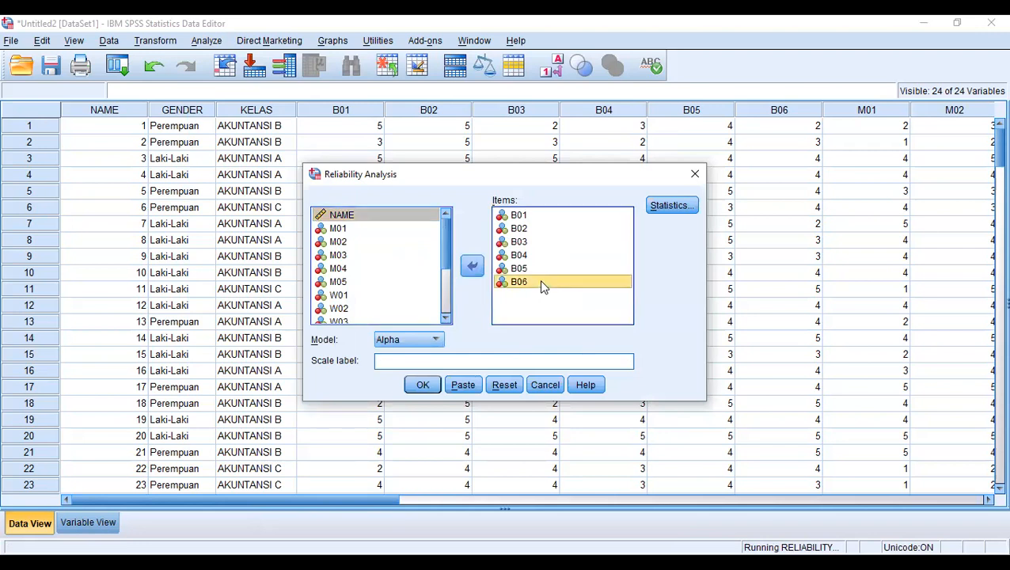
left_click_drag(537, 272, 551, 221)
left_click(472, 266)
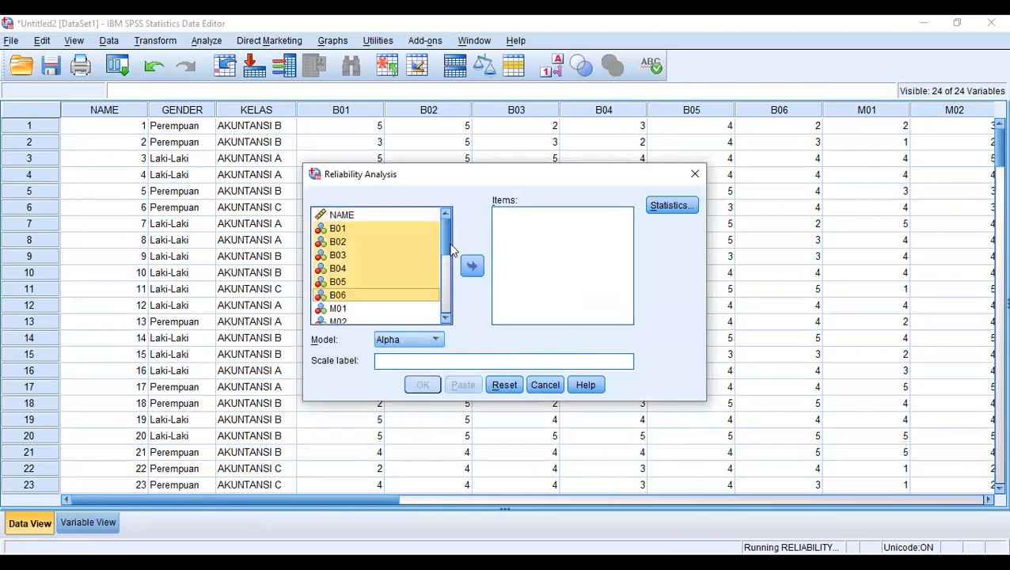
- Add M01 through M05 as the items and run the reliability analysis with Scale if item deleted
left_click_drag(447, 238, 444, 262)
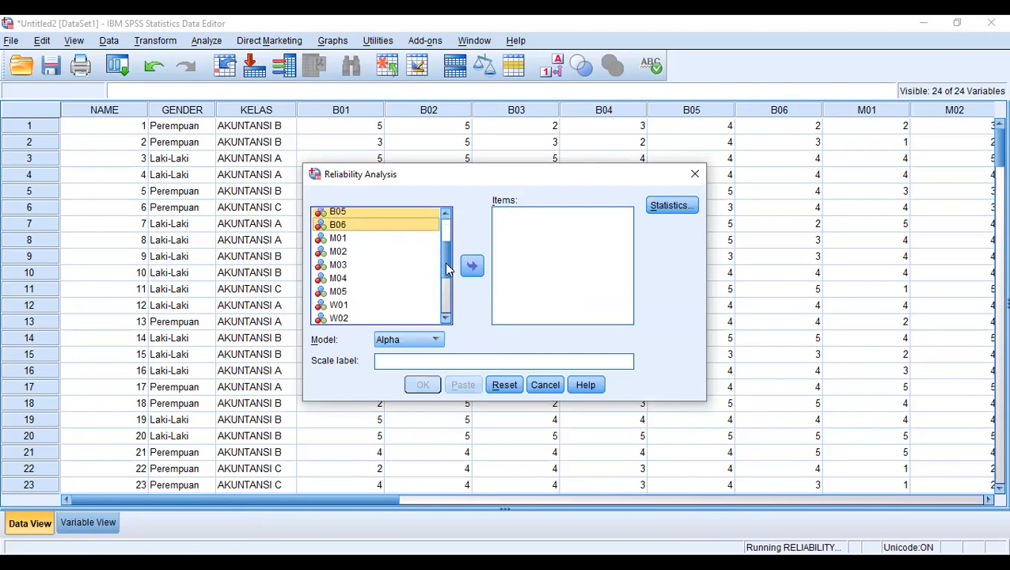
left_click(345, 239)
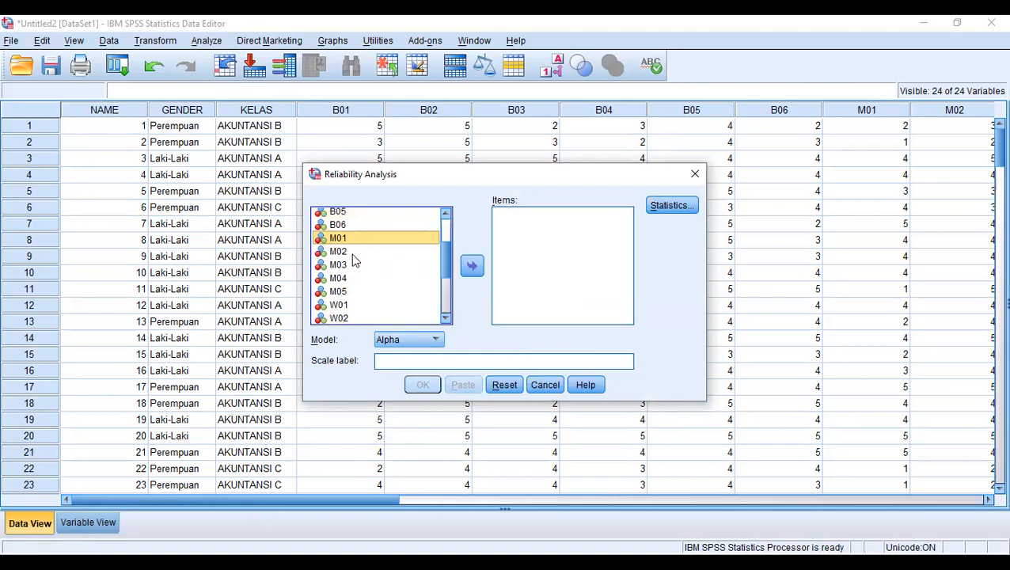
left_click_drag(341, 248, 346, 294)
left_click(472, 266)
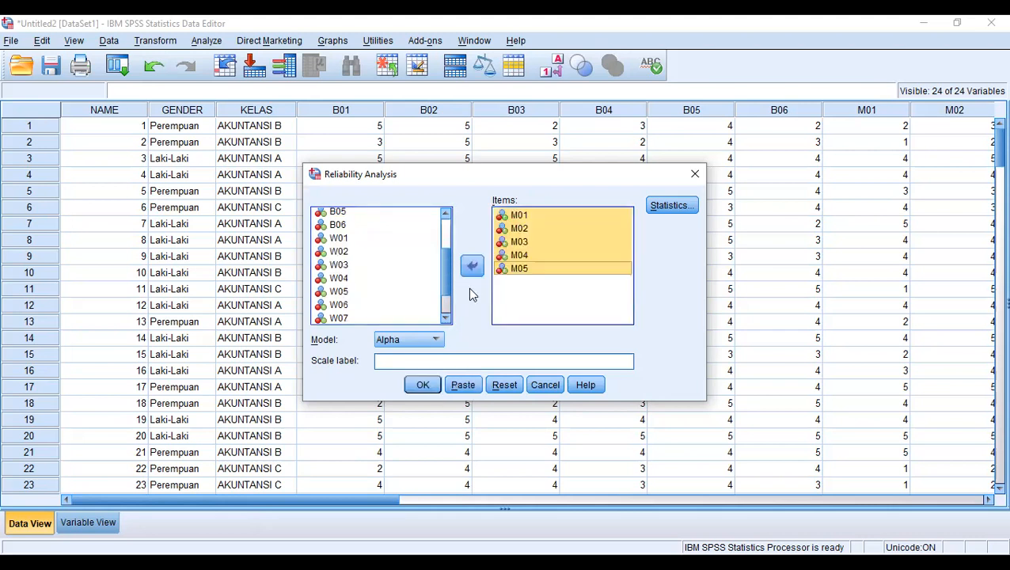
left_click(671, 204)
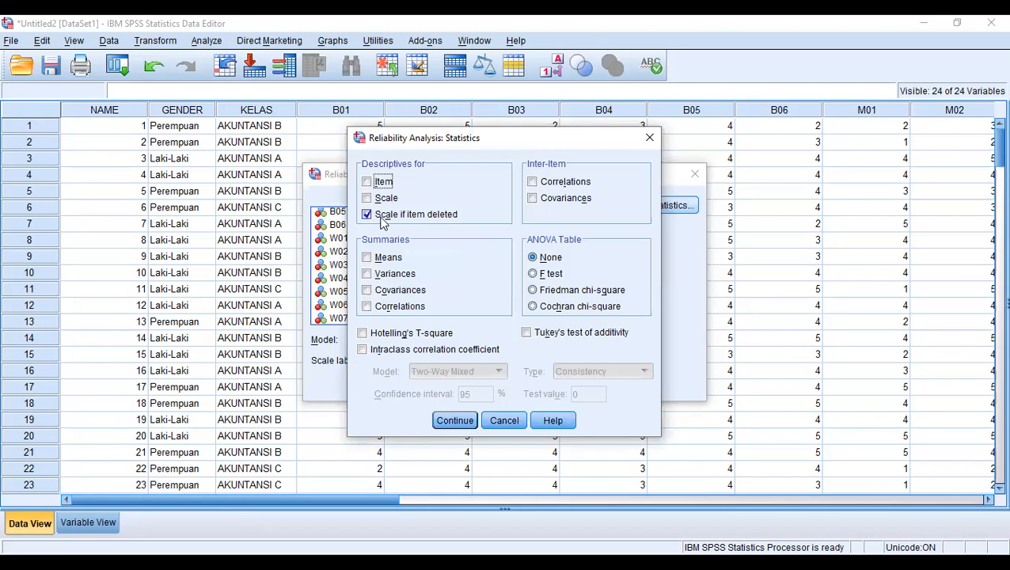
left_click(453, 421)
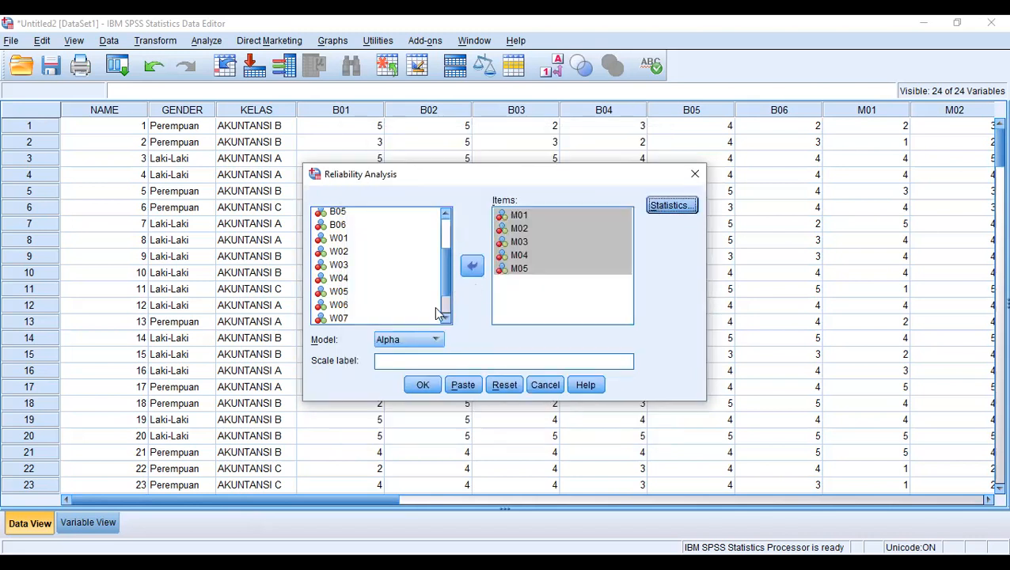
left_click(430, 389)
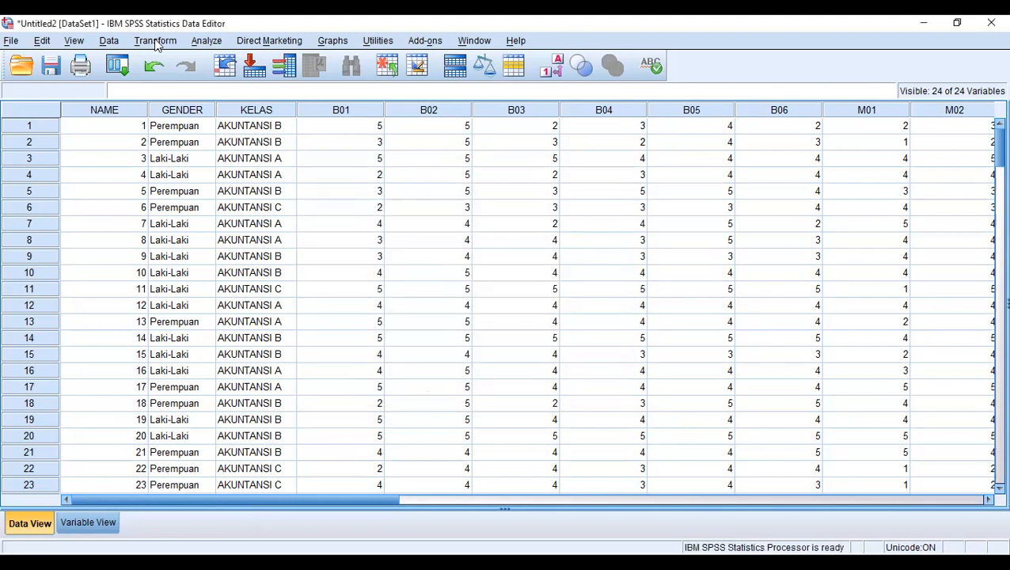
- Reopen the Reliability Analysis and clear M01 through M05 from its items
left_click(198, 40)
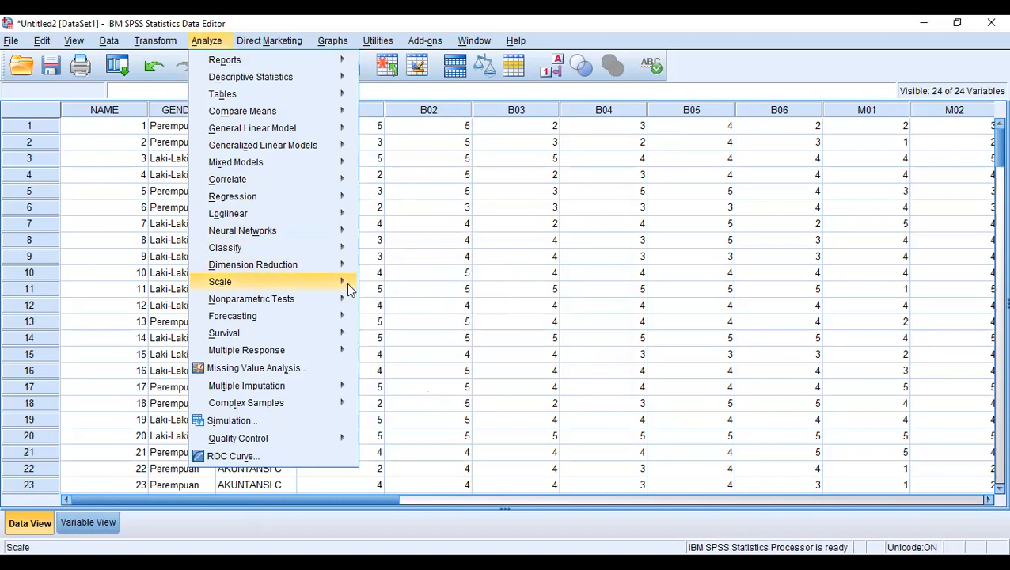
left_click(368, 287)
left_click_drag(528, 271, 537, 216)
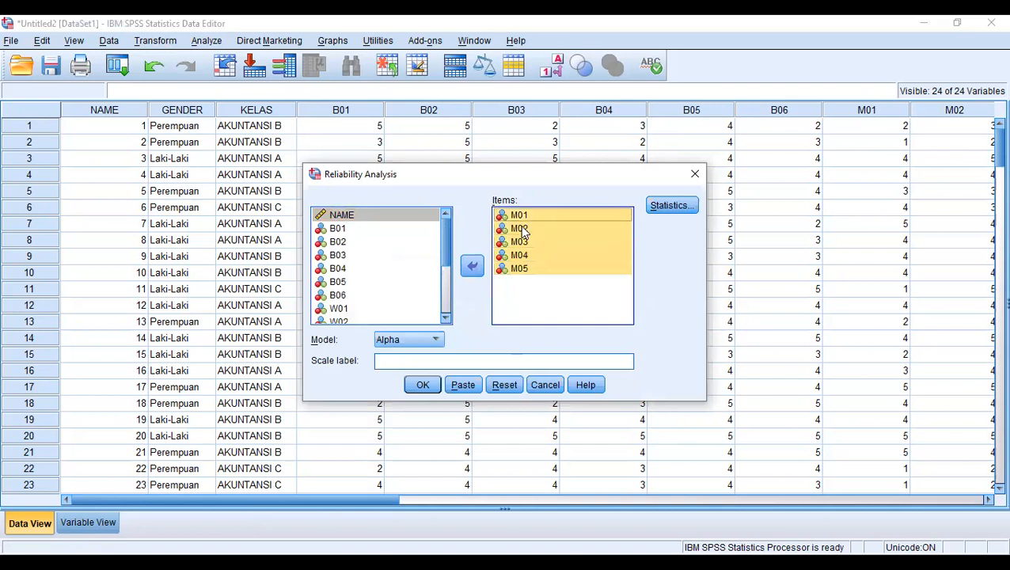
left_click(468, 267)
- Add W01 through W07 as the items of the reliability analysis
left_click_drag(442, 241, 445, 287)
left_click_drag(388, 247, 377, 293)
left_click(375, 288, "ctrl")
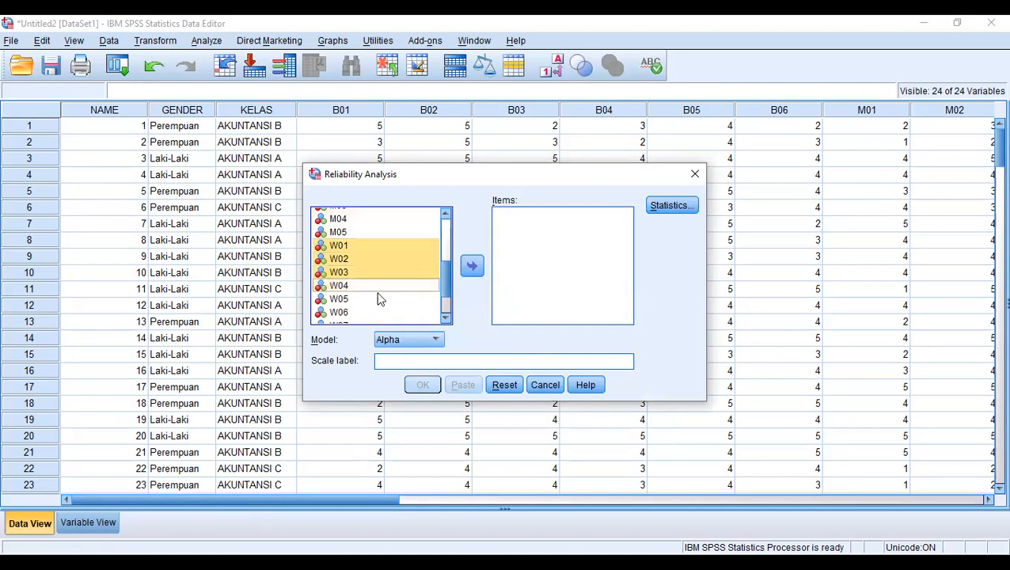
left_click(377, 295, "ctrl")
left_click(379, 287, "ctrl")
left_click(377, 296, "ctrl")
left_click(377, 300, "ctrl")
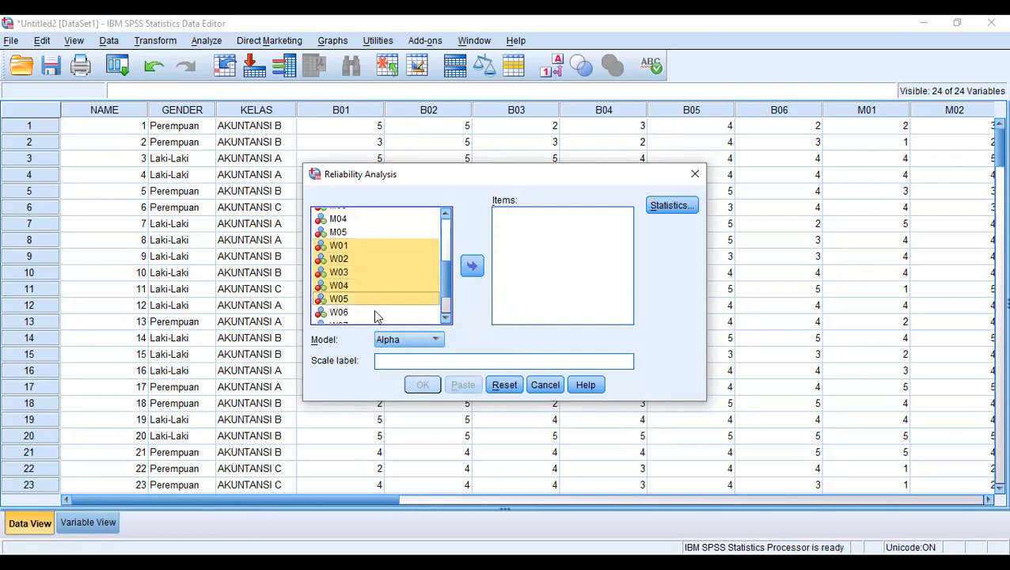
left_click(373, 310, "ctrl")
scroll(445, 289, "down", 1)
left_click(407, 297, "ctrl")
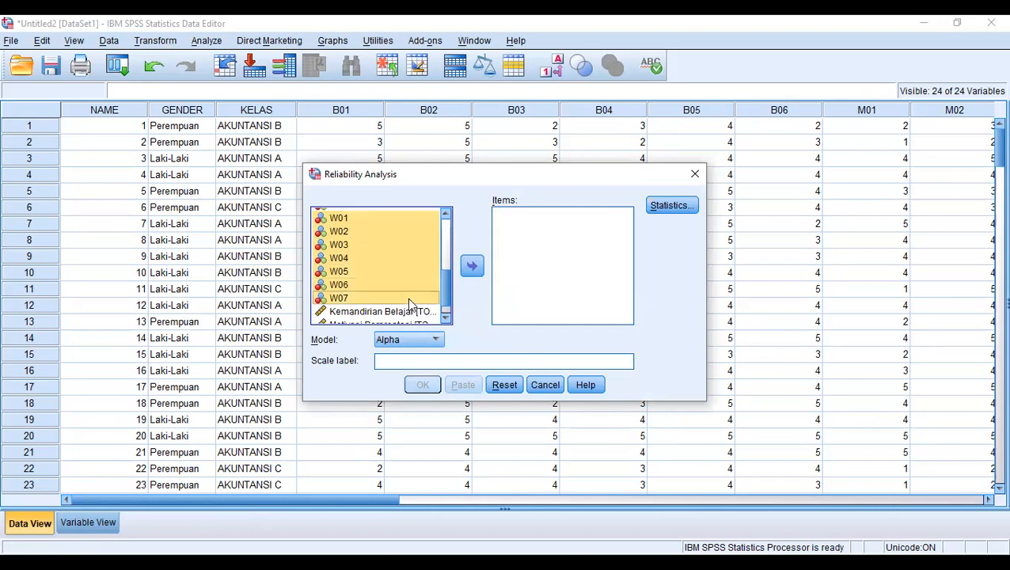
left_click(472, 266)
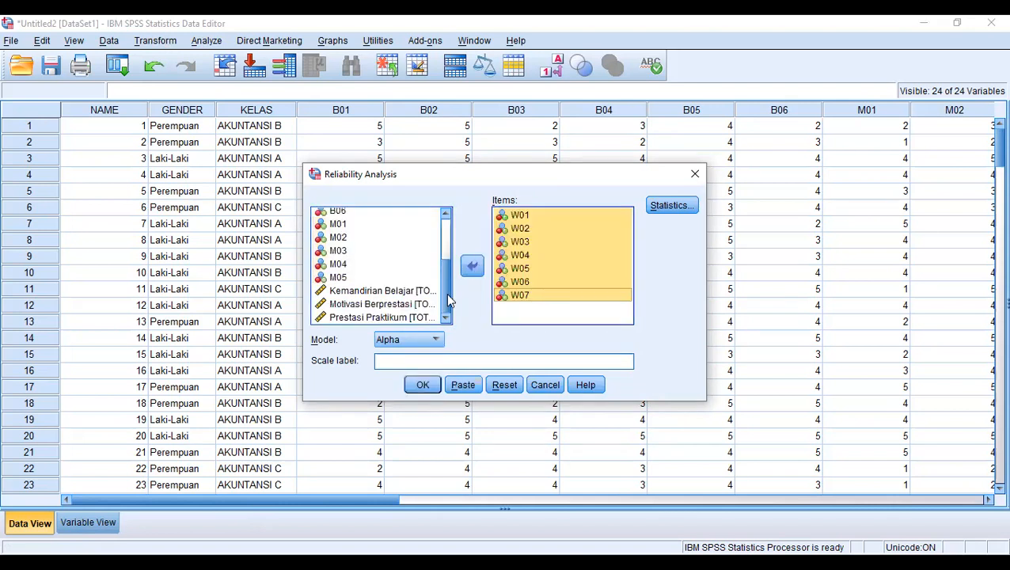
- Keep Scale if item deleted as the only descriptive and run the reliability analysis for W01 through W07
left_click(673, 208)
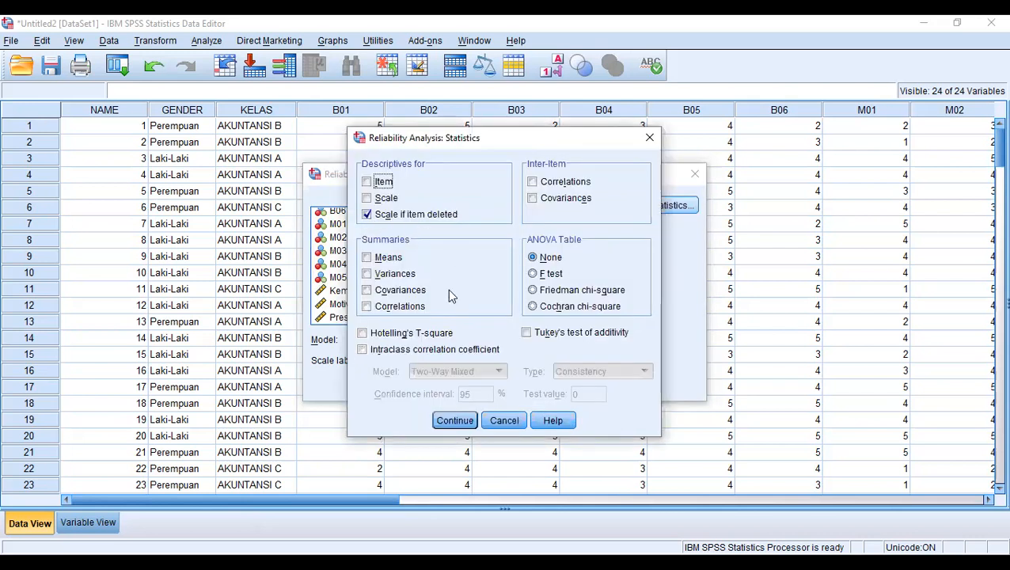
left_click(465, 422)
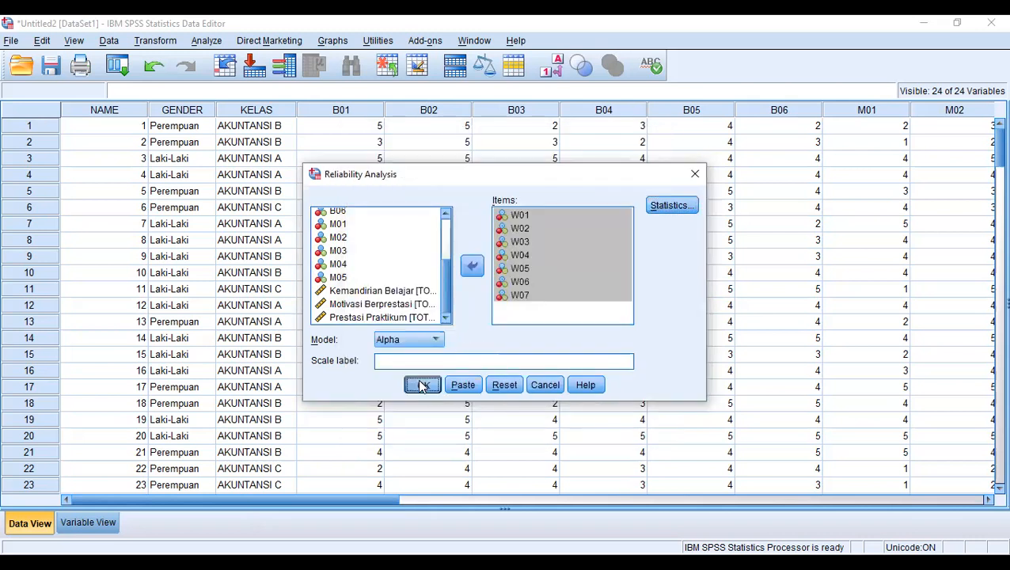
left_click(421, 385)
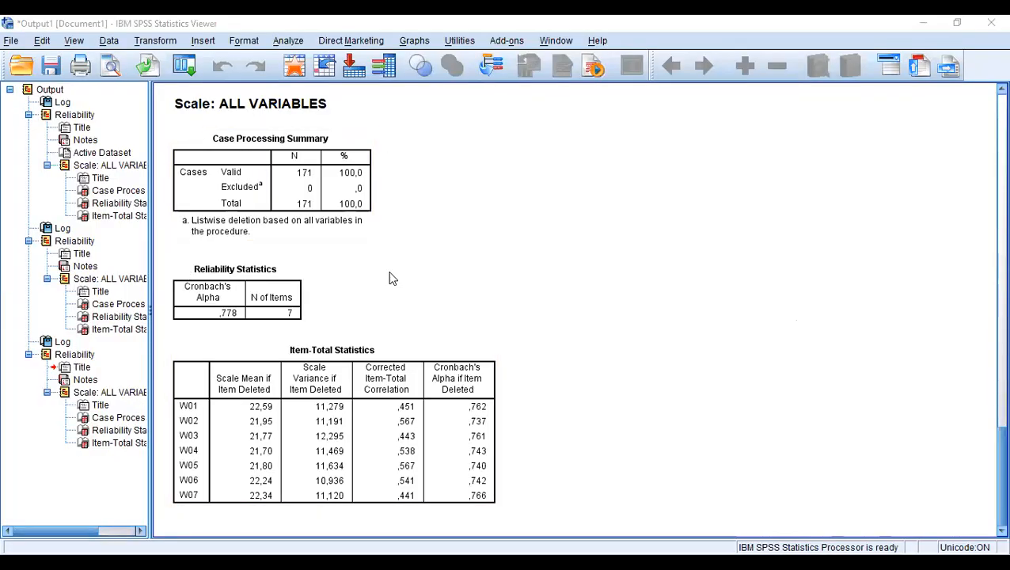
- Examine the W items' case processing summary, Cronbach's Alpha and item-total statistics in the output
left_click(298, 173)
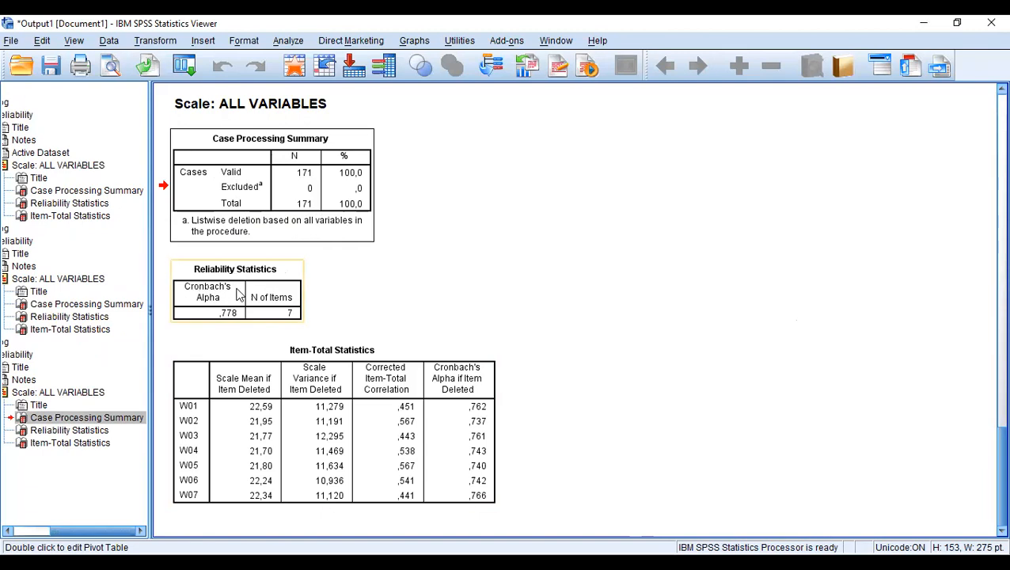
left_click(229, 319)
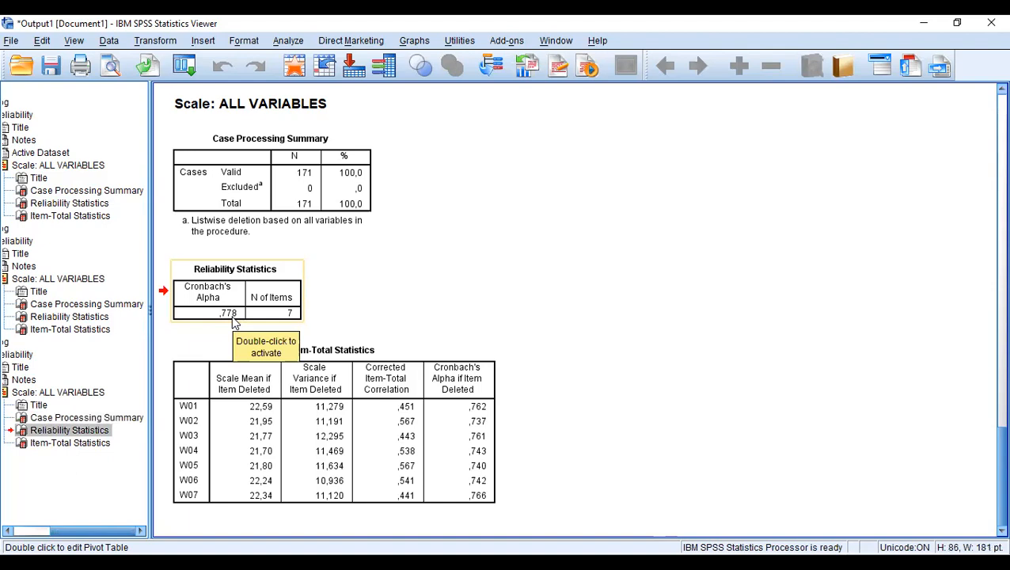
left_click(385, 402)
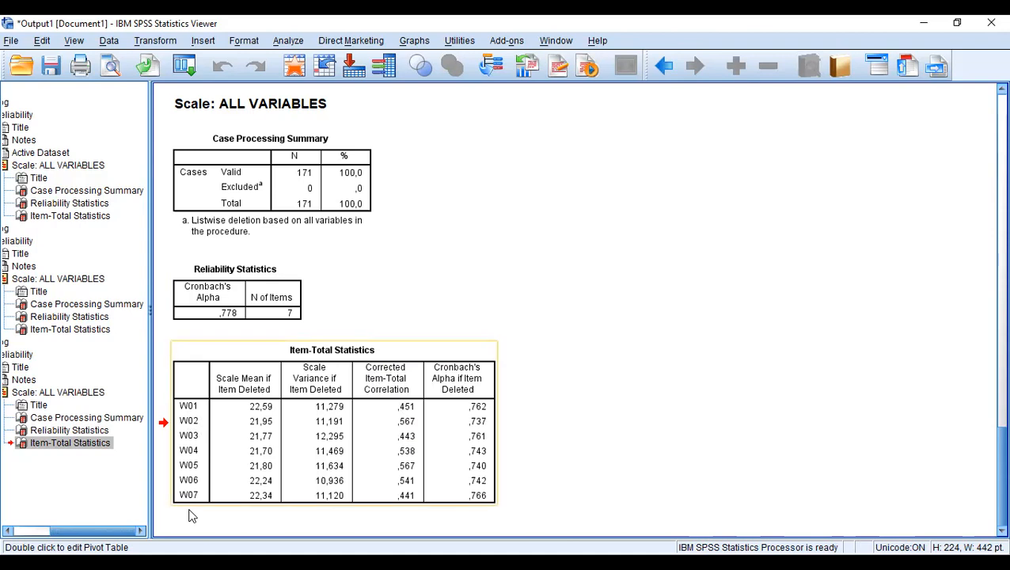
double_click(417, 450)
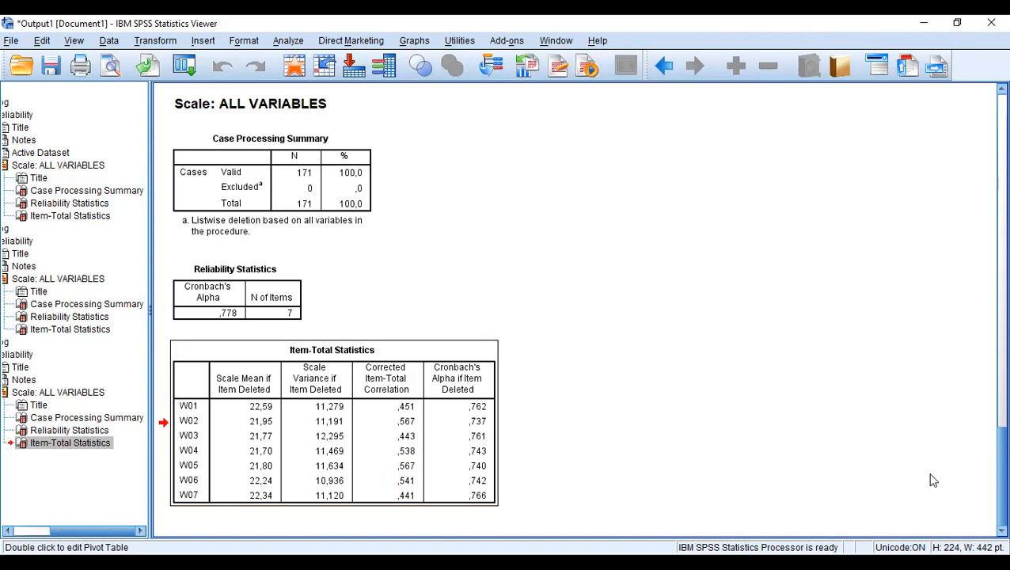
- Review the B items' case processing summary, Cronbach's Alpha and corrected item-total correlations in the output
left_click_drag(988, 459, 987, 220)
left_click(305, 358)
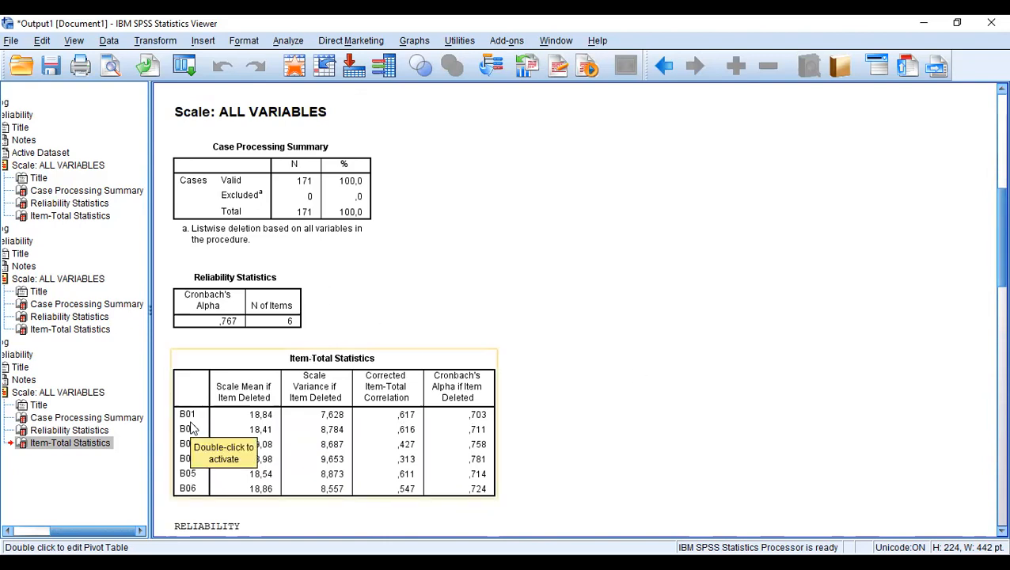
left_click(243, 180)
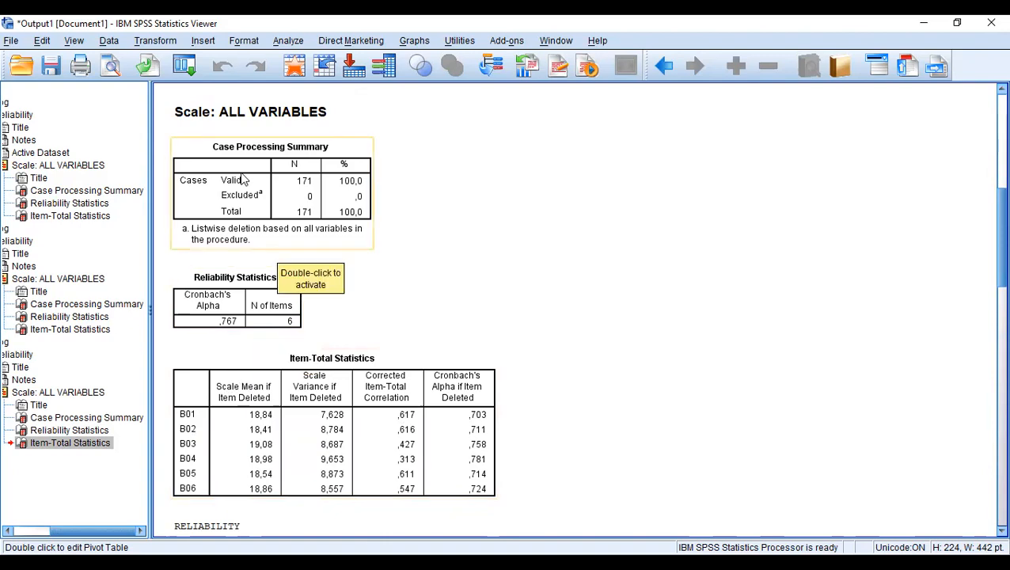
left_click(234, 189)
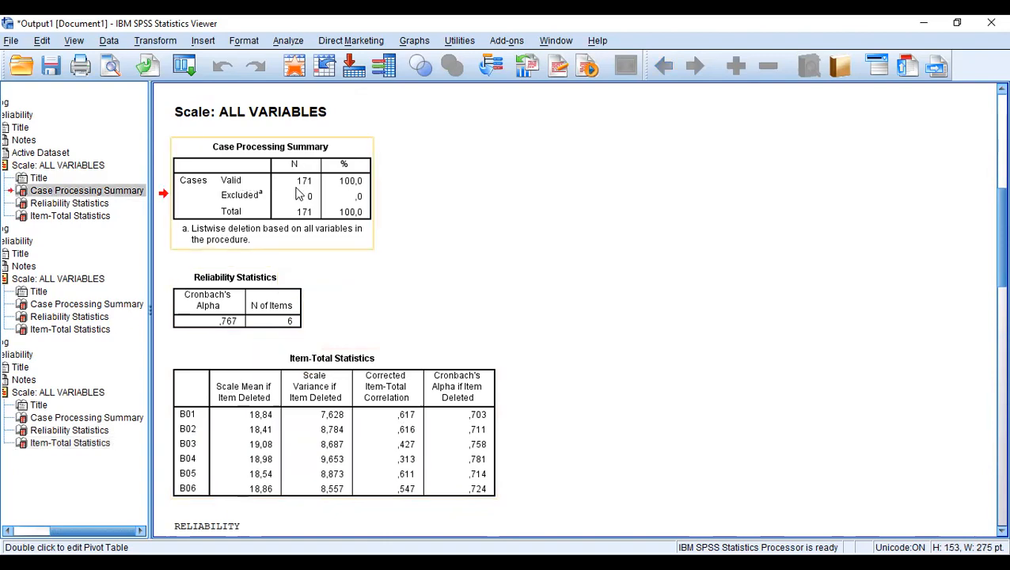
left_click(224, 293)
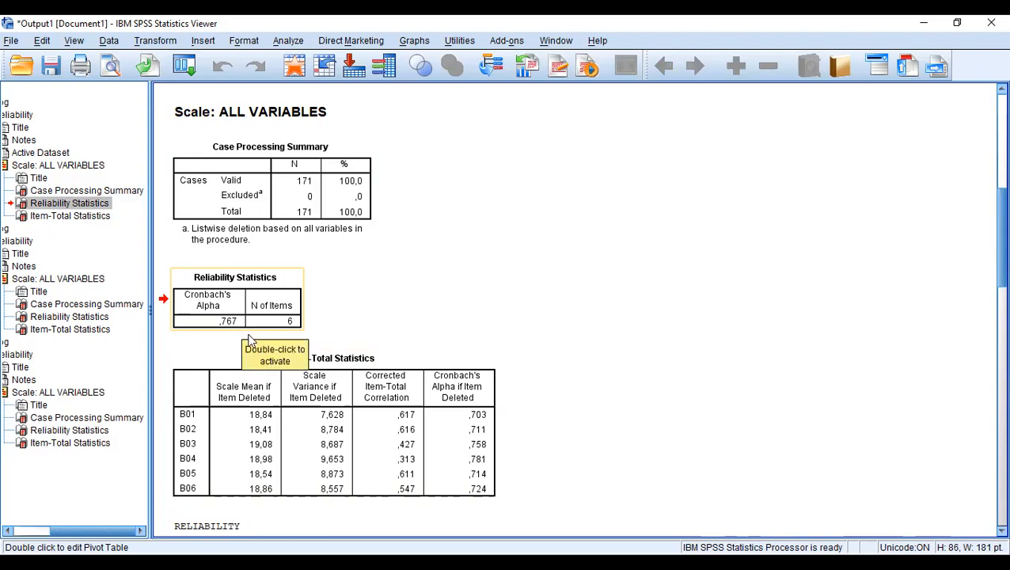
left_click(269, 358)
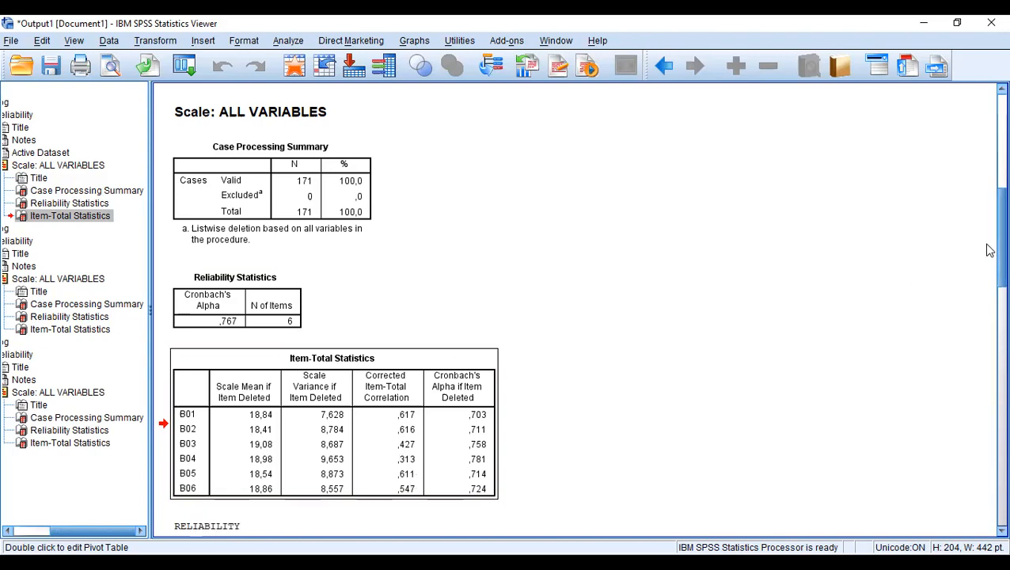
left_click(415, 445)
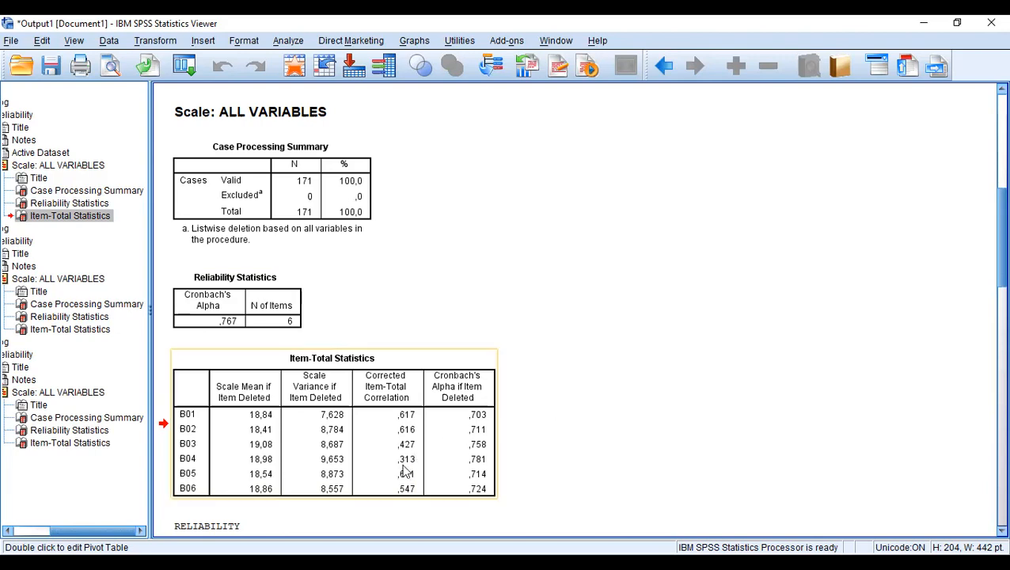
- Review the M items' Cronbach's Alpha and item-total statistics in the output
left_click_drag(989, 256, 986, 377)
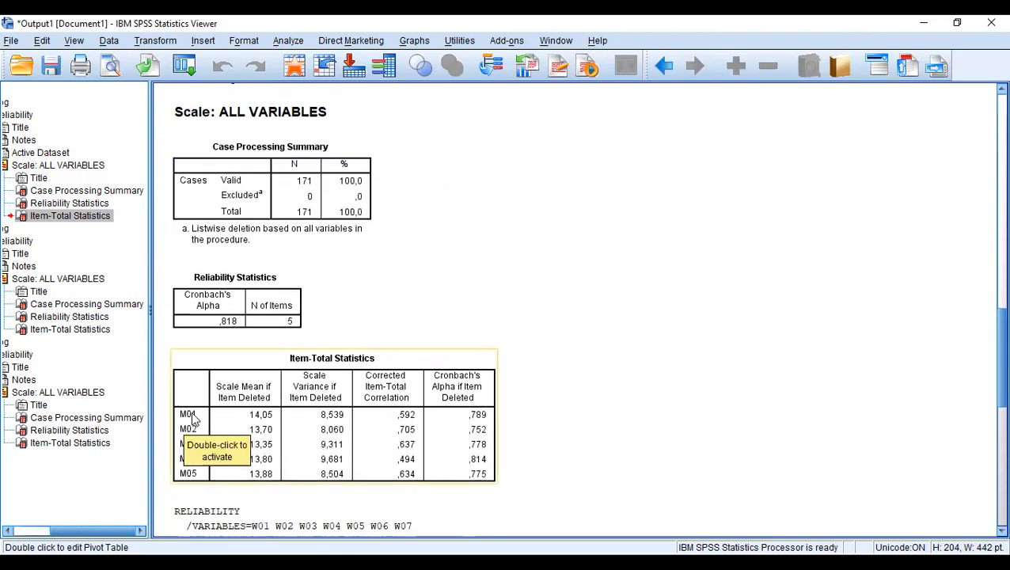
left_click(216, 436)
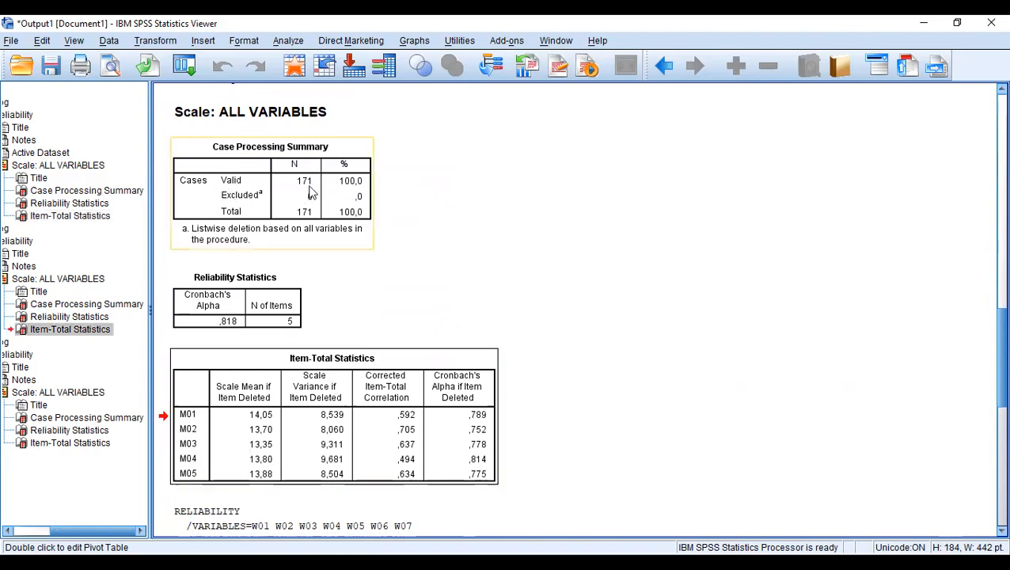
left_click(281, 305)
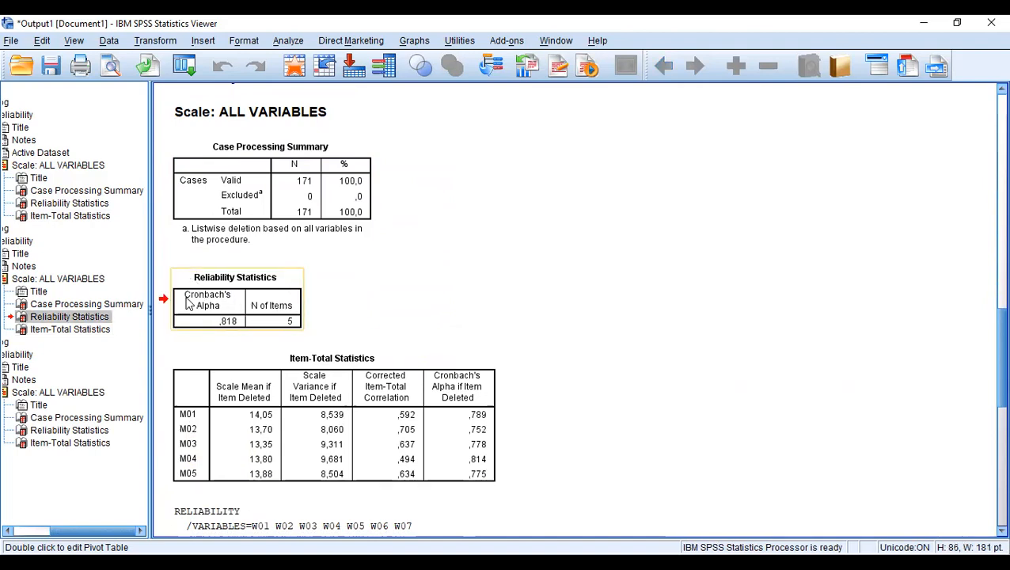
left_click(241, 328)
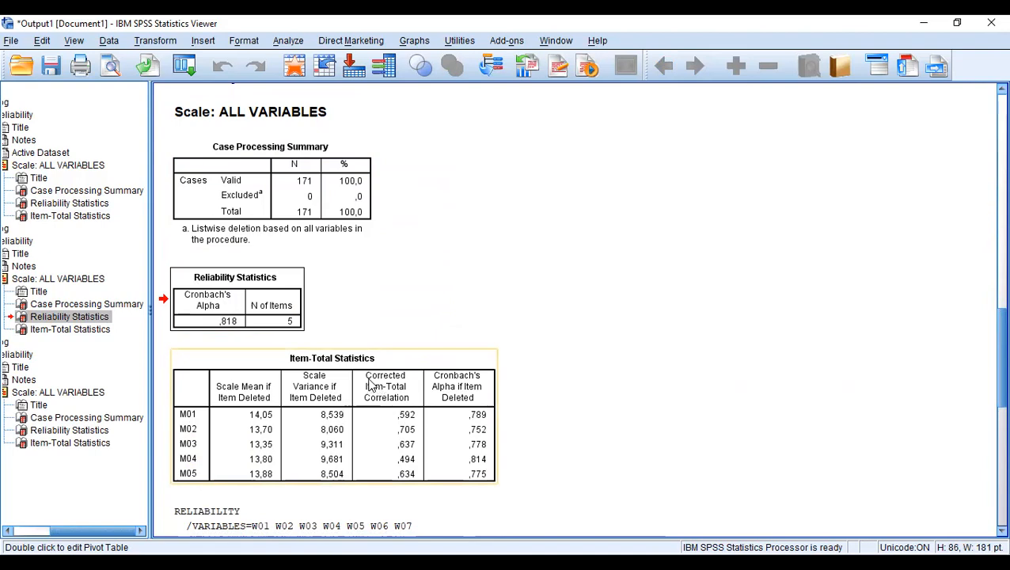
left_click(421, 437)
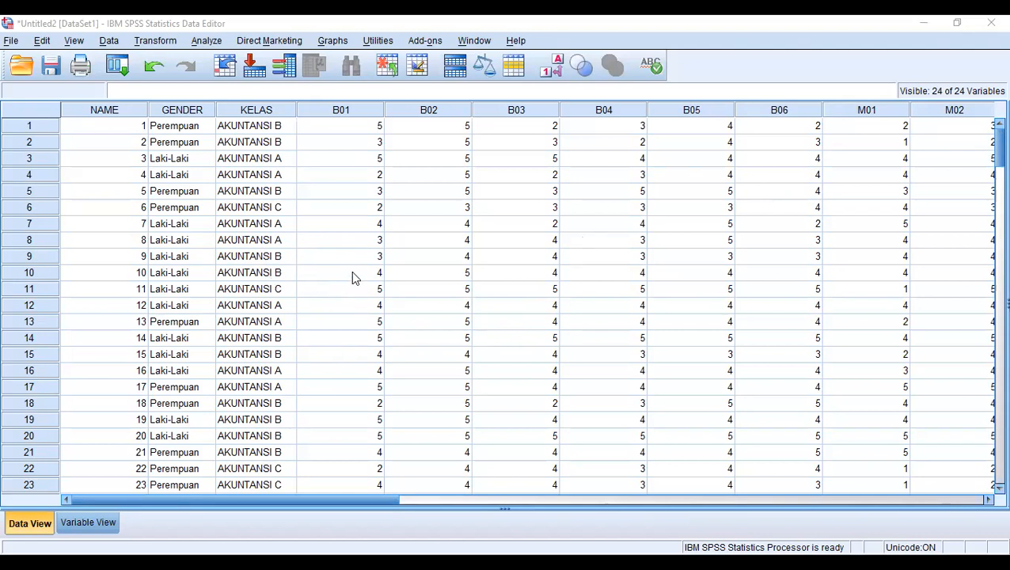
- Start a Linear Regression with Prestasi Praktikum [TOTAL_W] as the dependent variable
left_click(208, 41)
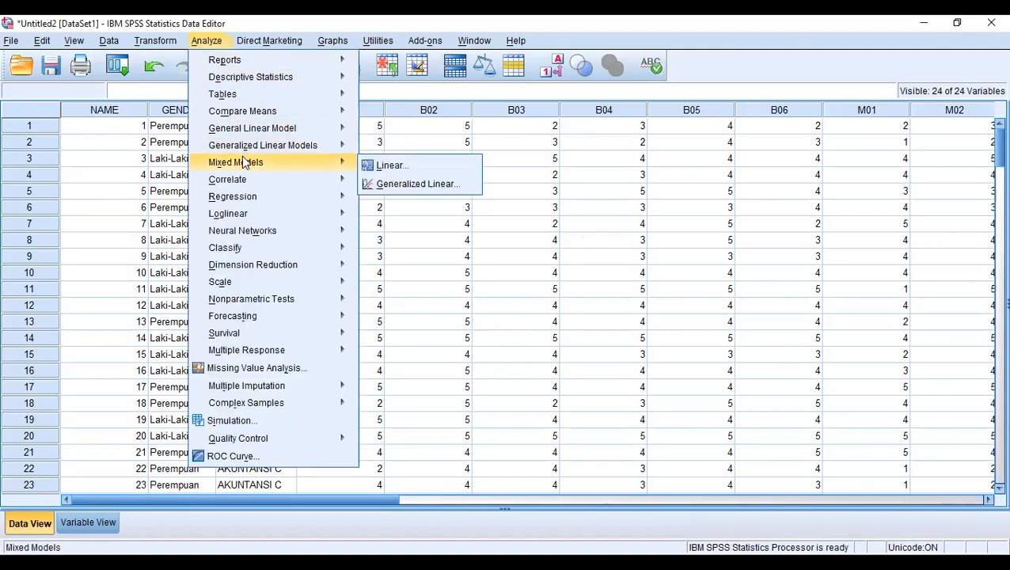
mouse_move(326, 198)
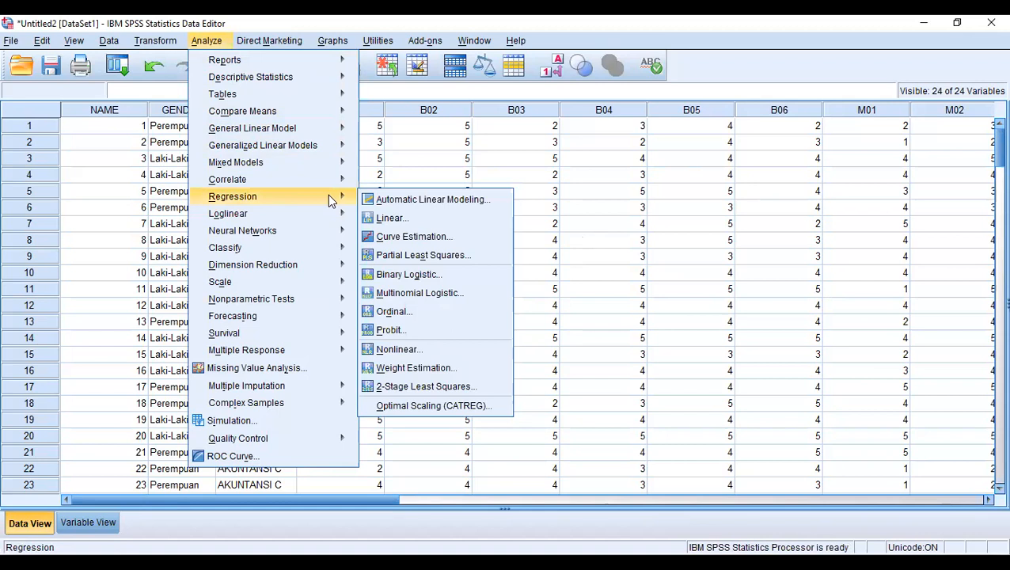
left_click(408, 226)
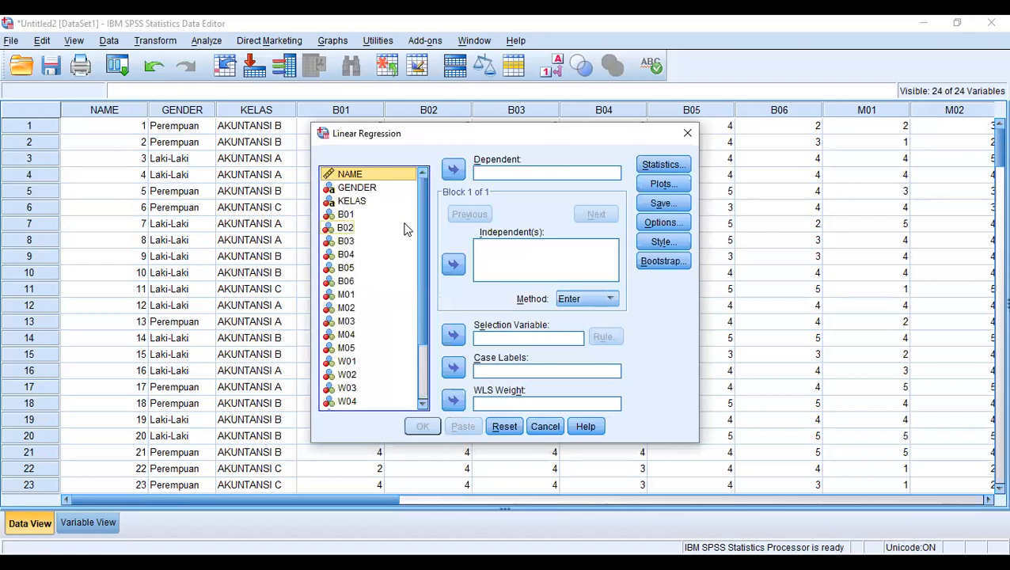
left_click_drag(419, 228, 417, 290)
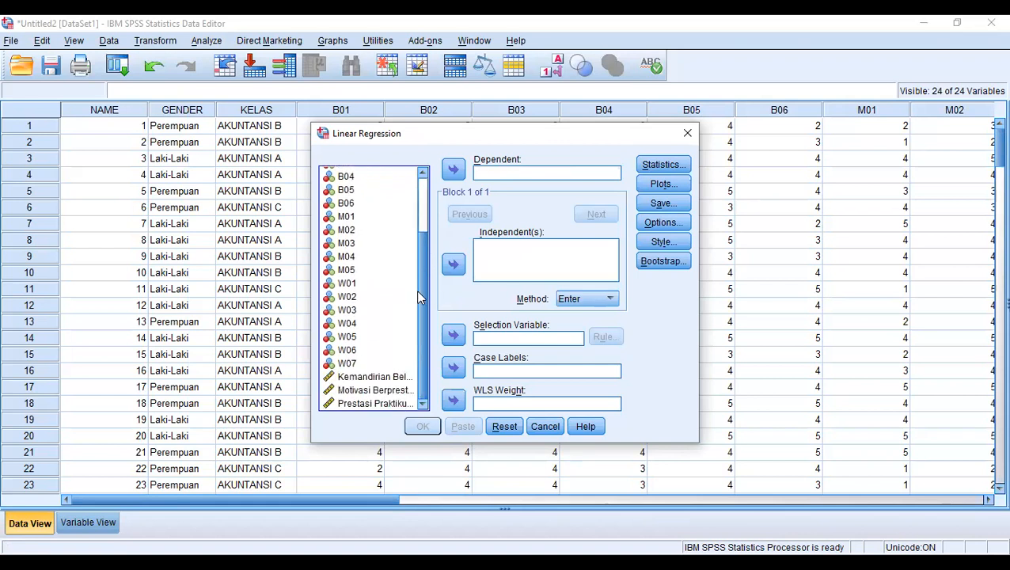
left_click(381, 405)
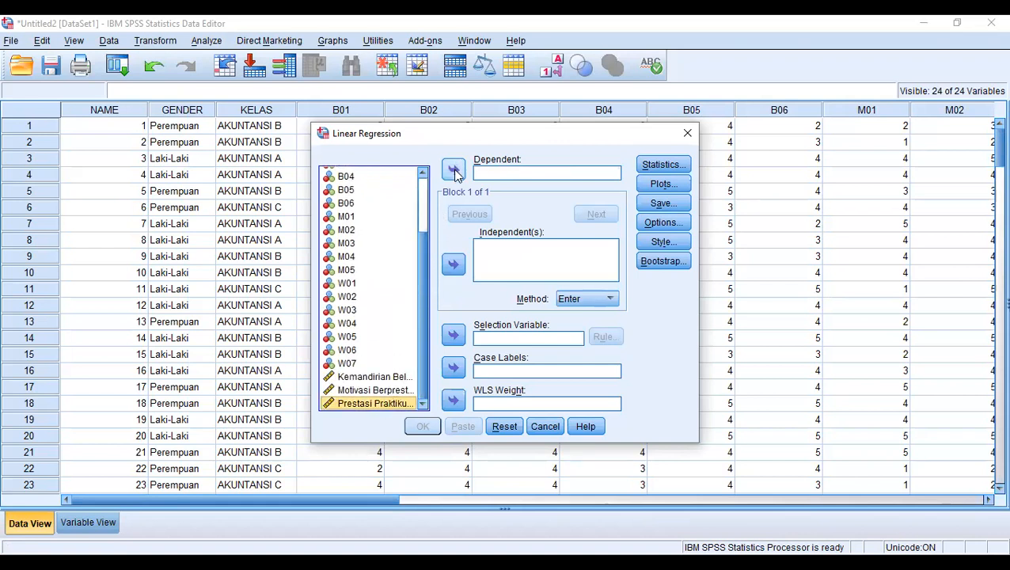
left_click(454, 170)
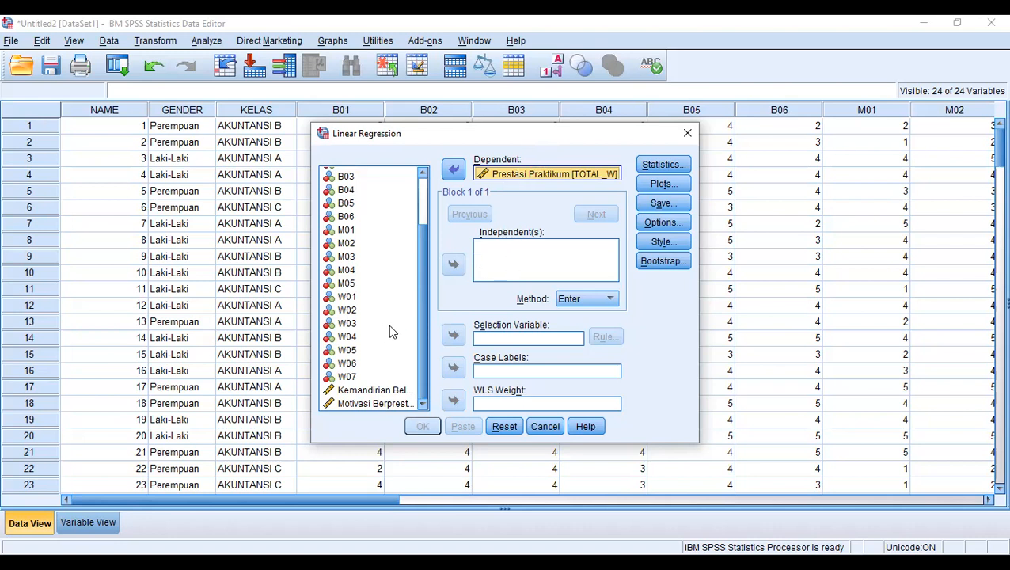
- Add Kemandirian Belajar and Motivasi Berprestasi as the independent variables of the regression
left_click(390, 393)
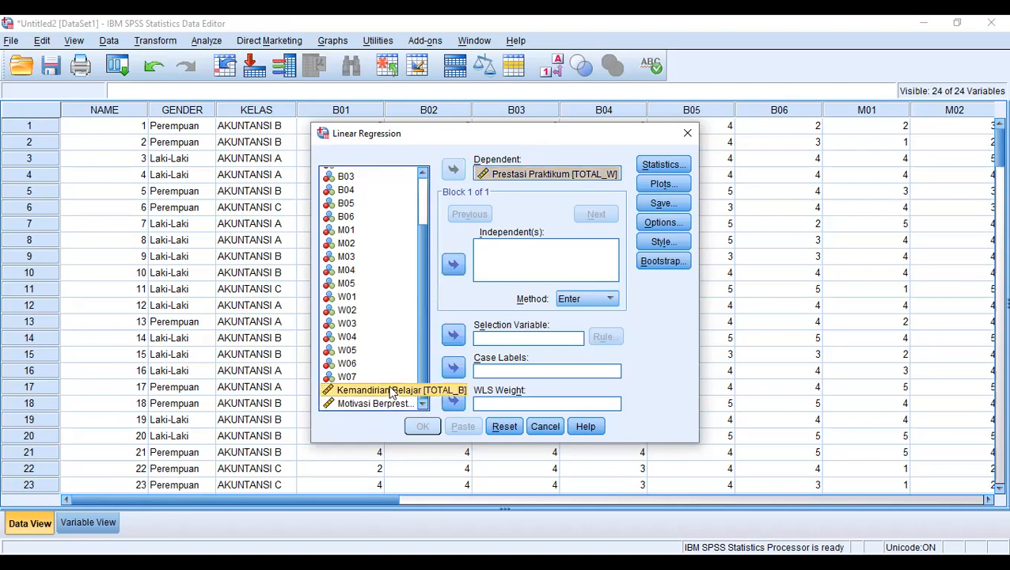
left_click(387, 404, "shift")
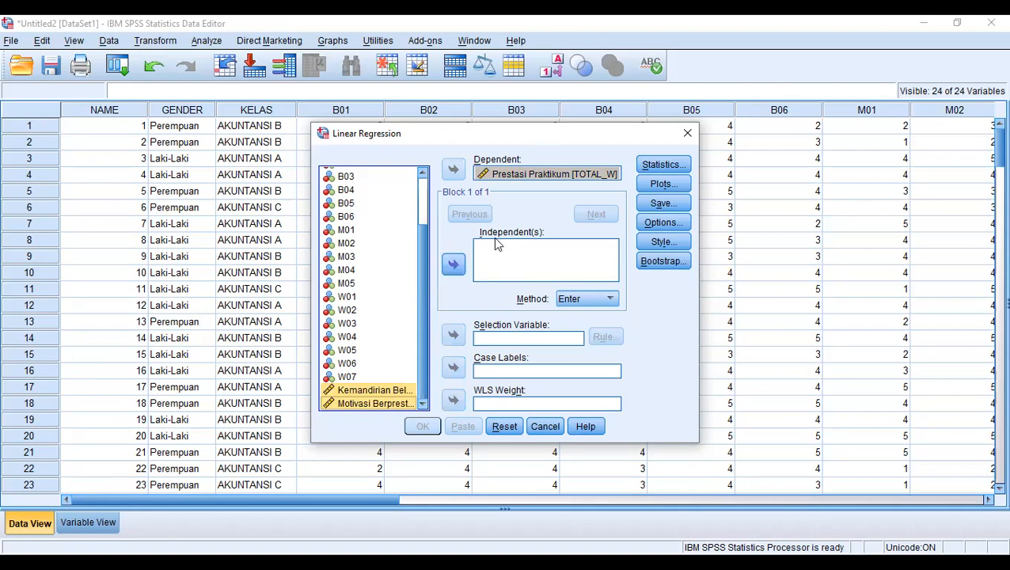
left_click(454, 270)
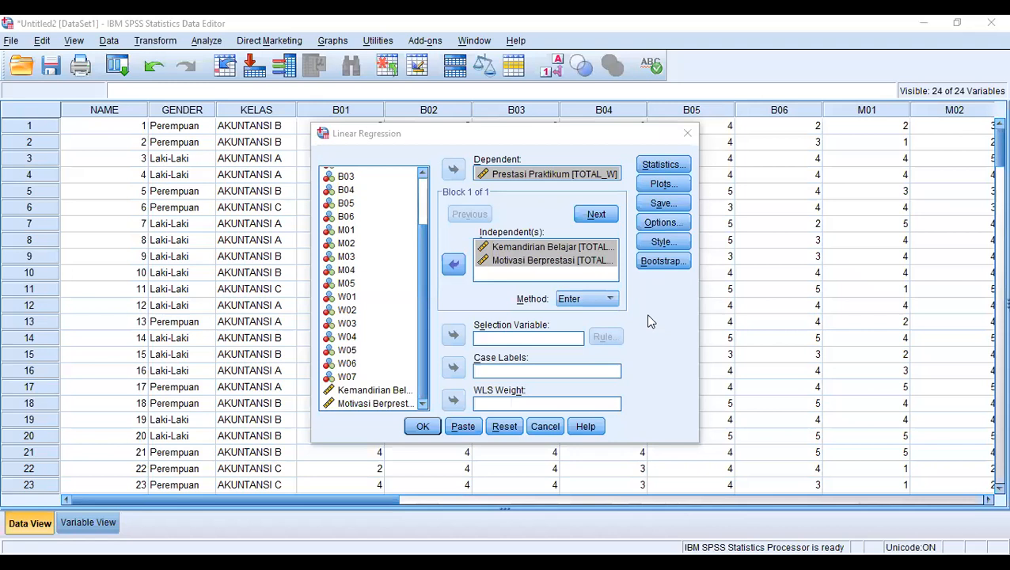
- Include Collinearity diagnostics in the regression statistics alongside Estimates and Model fit
left_click(664, 165)
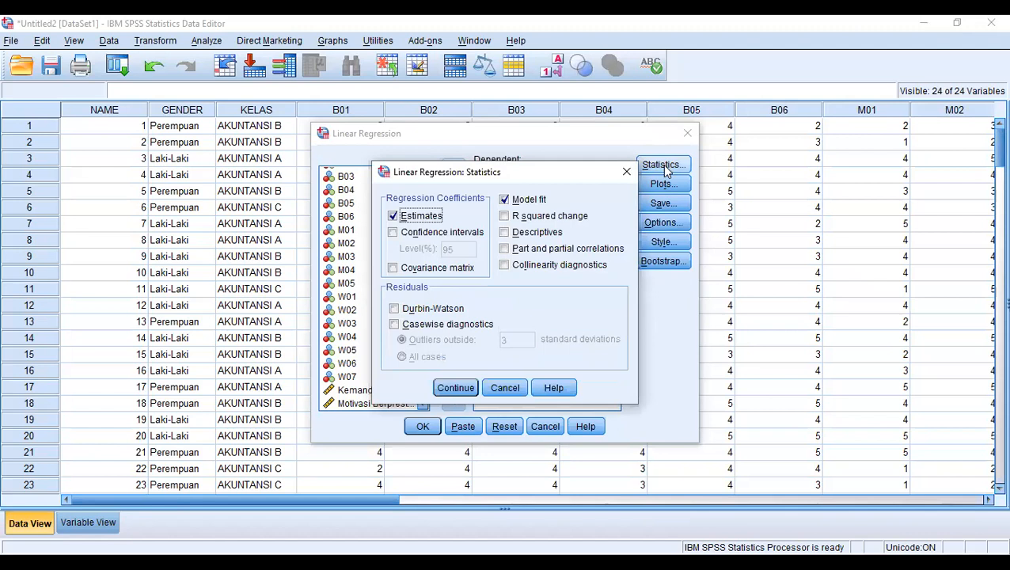
left_click(511, 266)
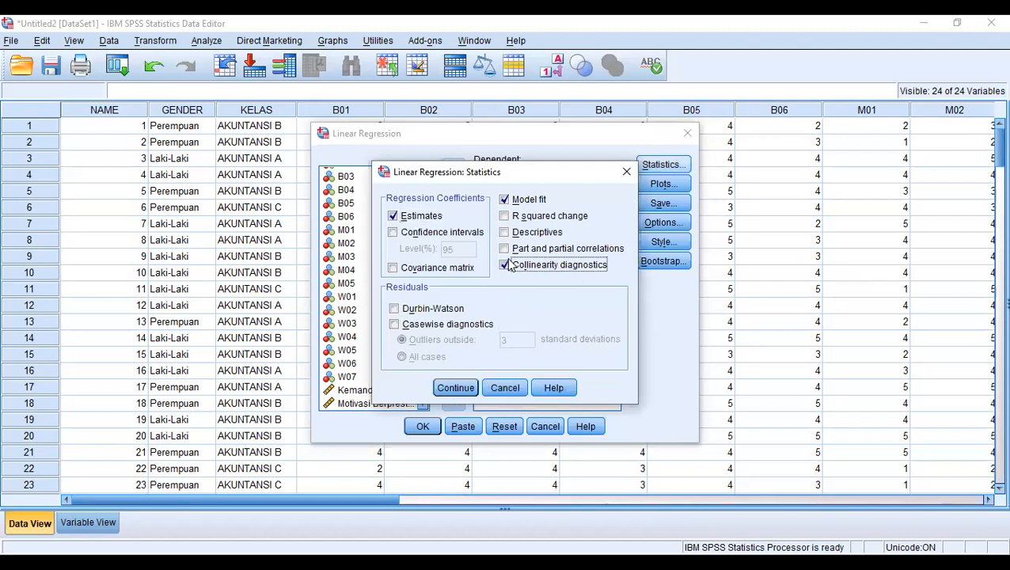
left_click(455, 389)
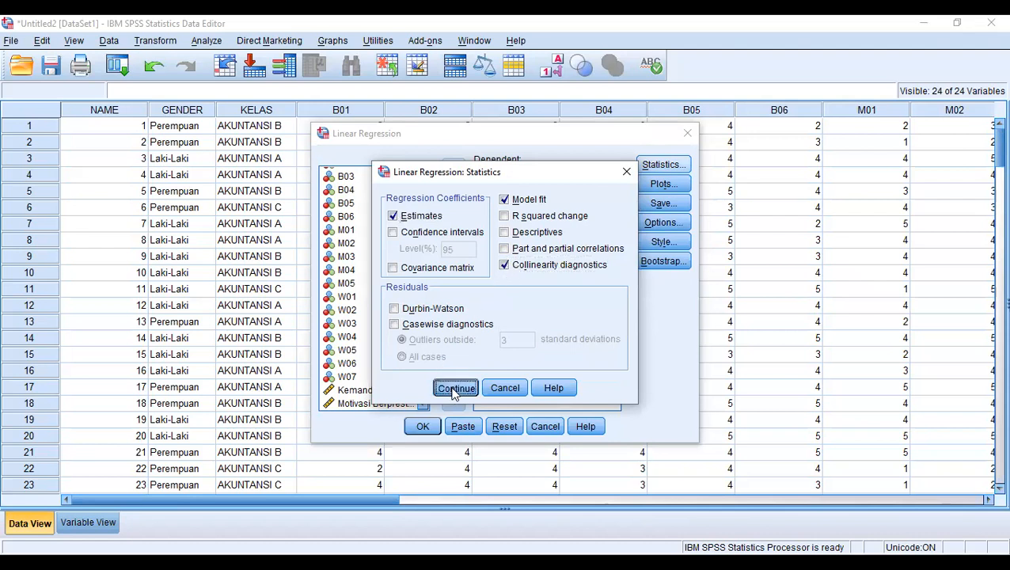
- Set up the regression's scatter plot with *SRESID on the Y axis and *ZPRED on the X axis
left_click(670, 189)
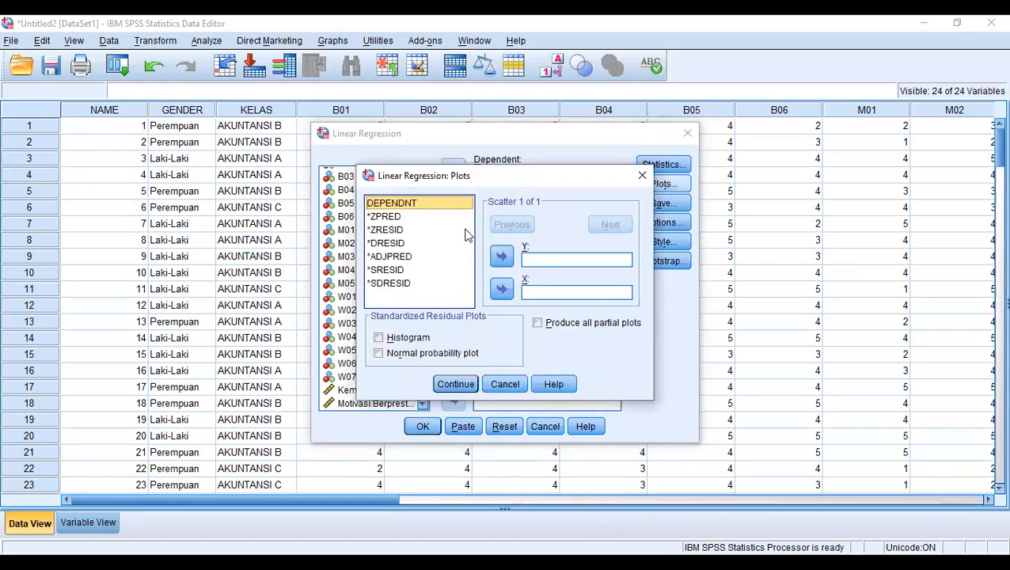
left_click(402, 272)
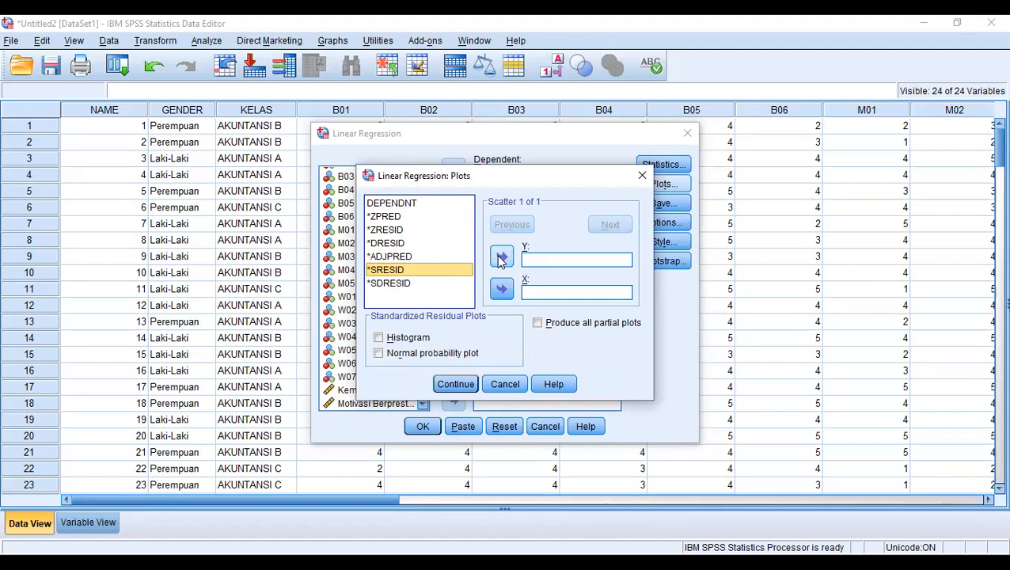
left_click(502, 258)
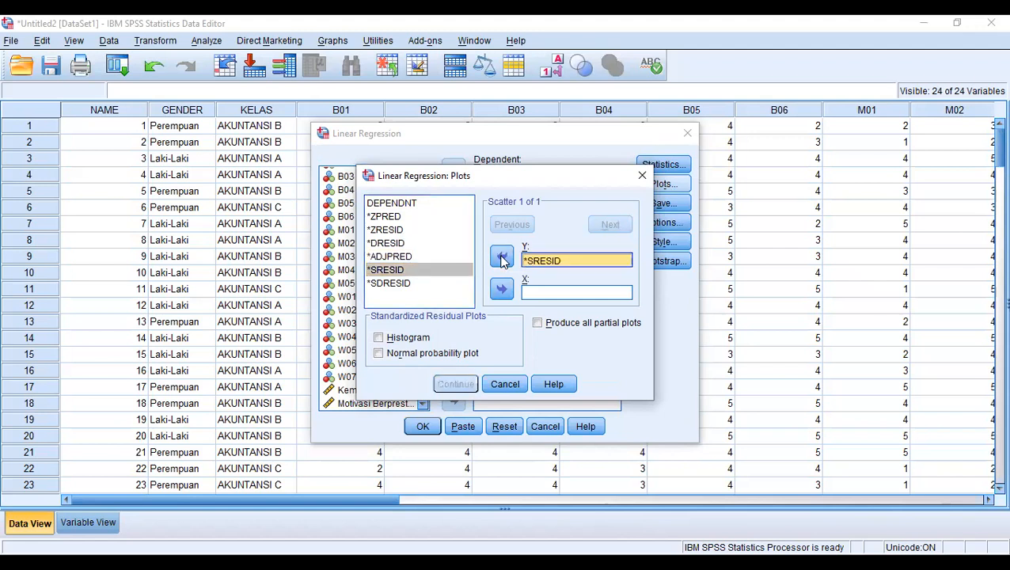
left_click(392, 220)
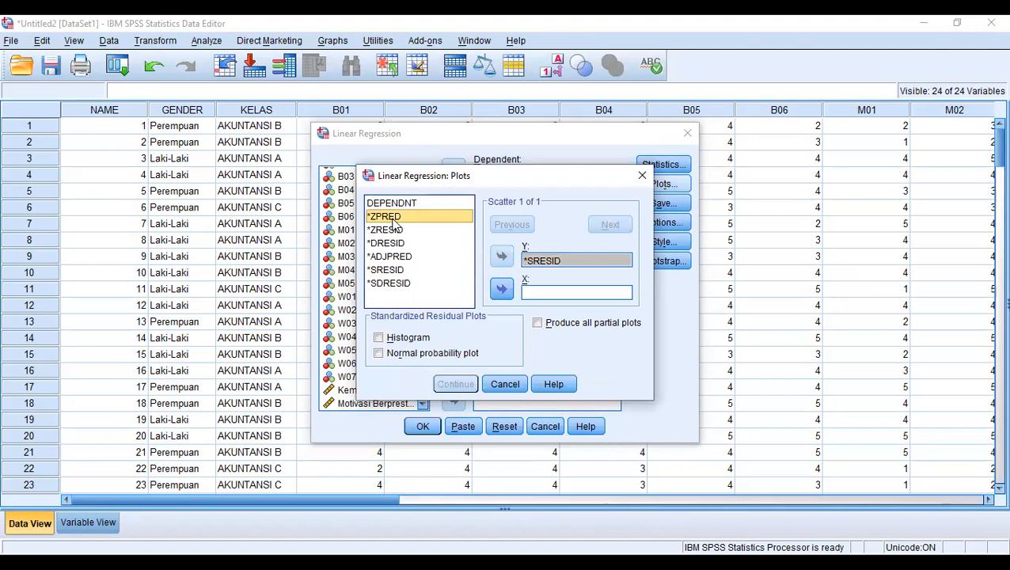
left_click(502, 290)
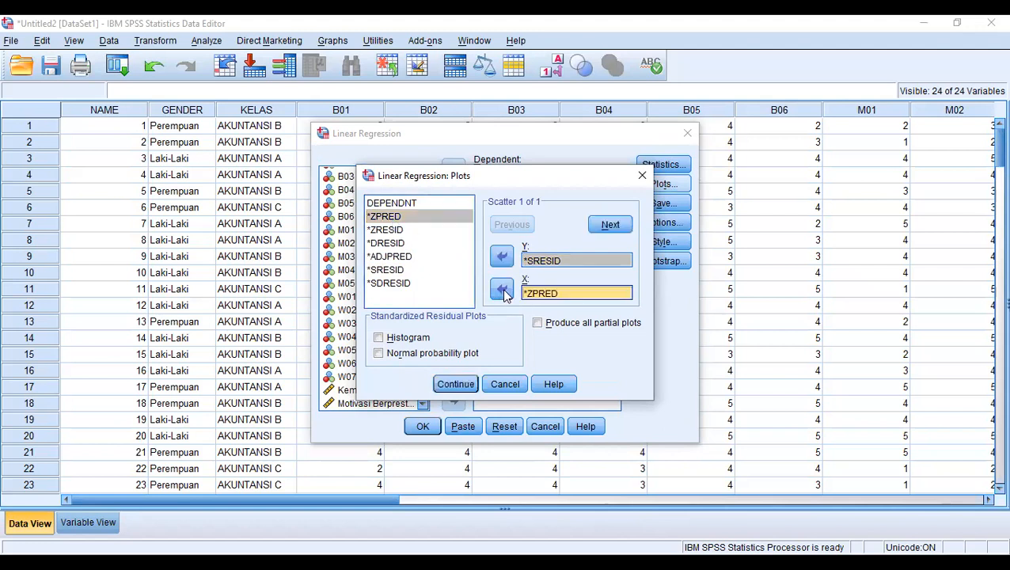
- Set the regression to save Unstandardized residuals as a new variable and run it
left_click(463, 384)
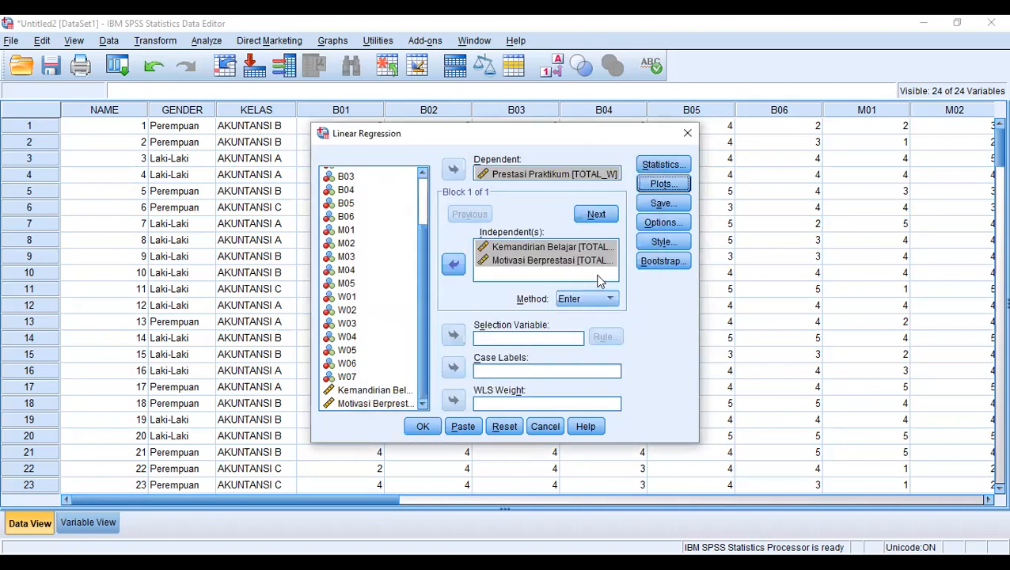
left_click(664, 205)
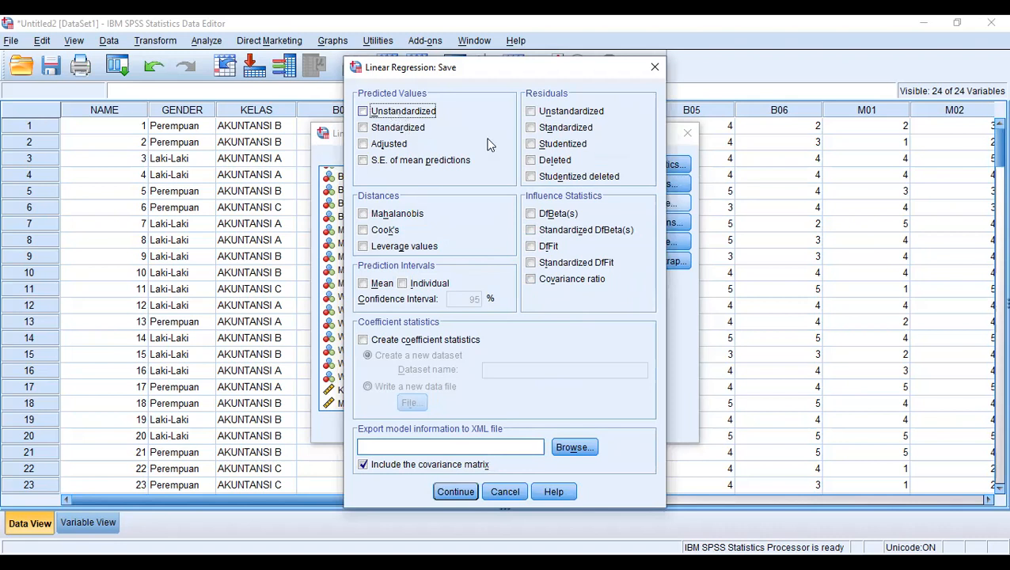
left_click(535, 116)
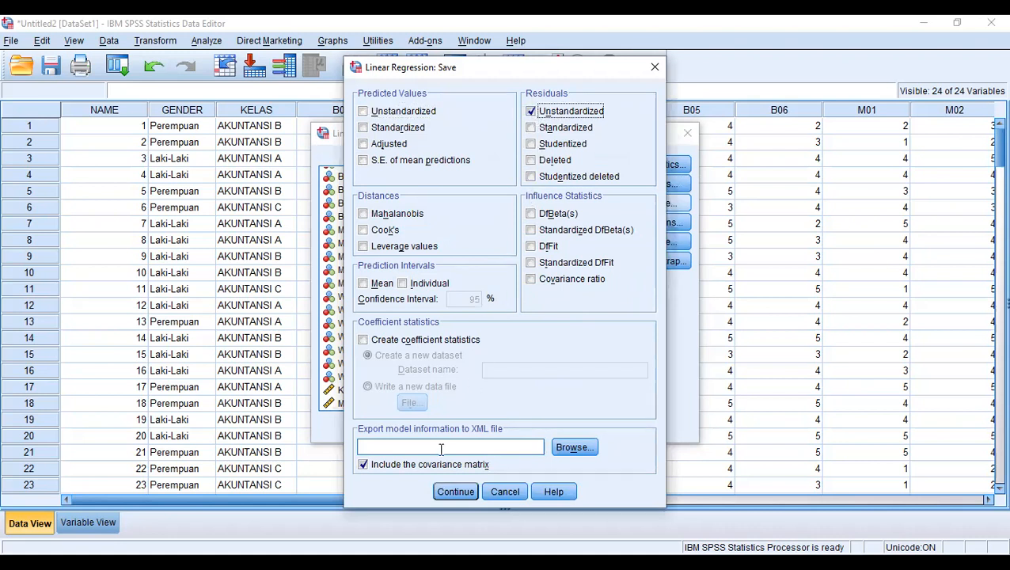
left_click(454, 491)
left_click(422, 428)
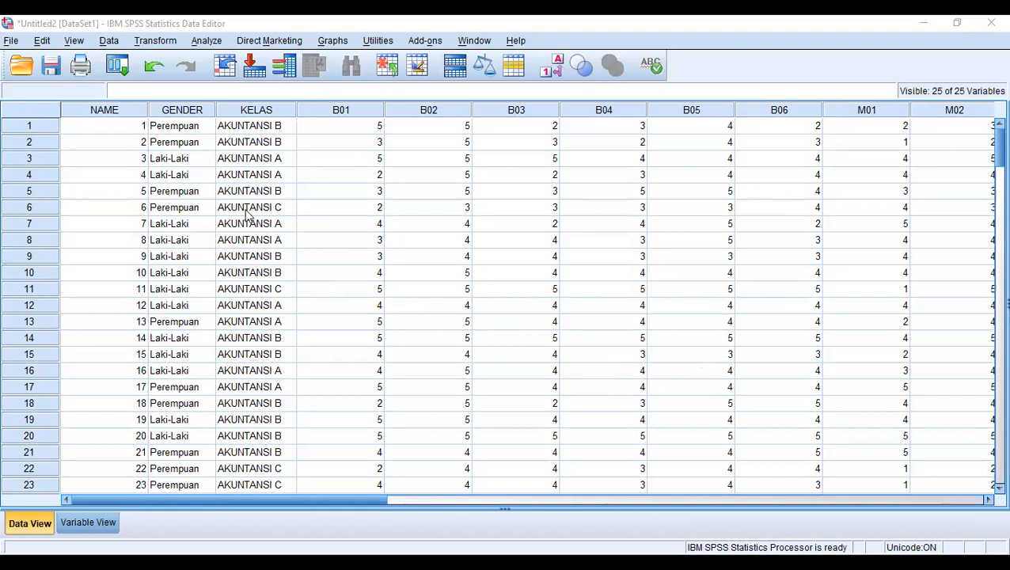
left_click(210, 45)
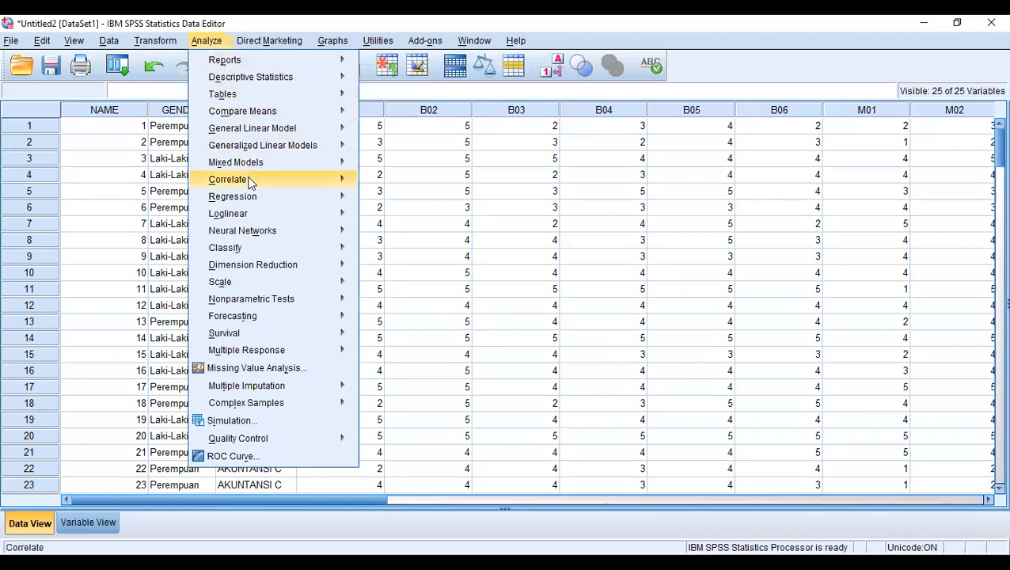
mouse_move(250, 182)
mouse_move(262, 149)
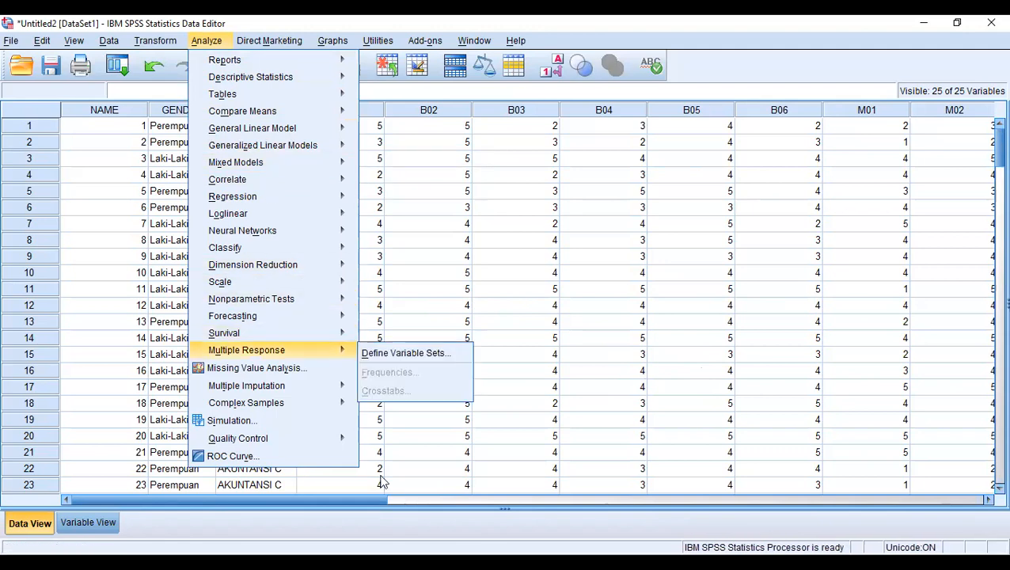
left_click(381, 481)
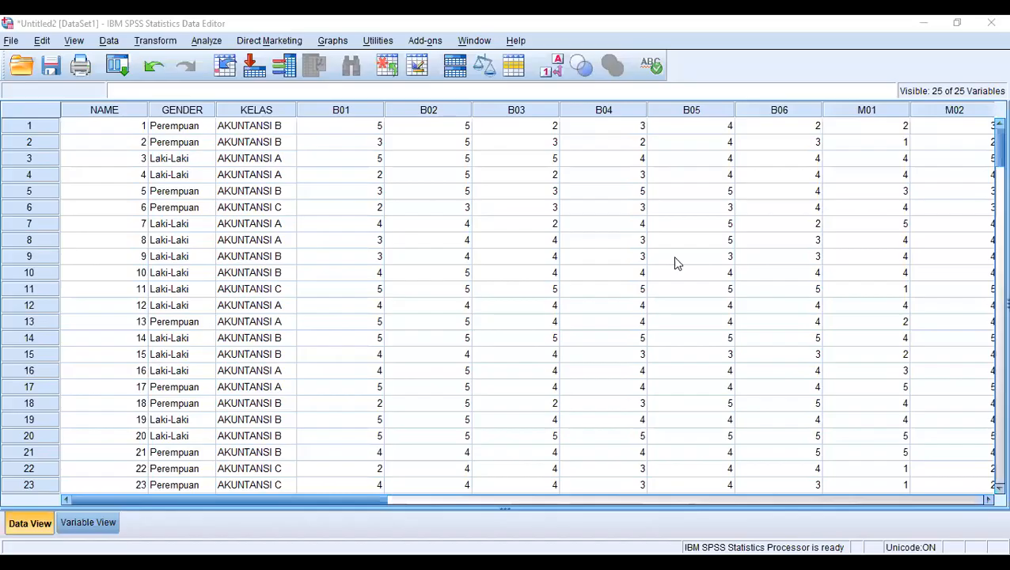
- Run a legacy 1-Sample K-S nonparametric test on the Unstandardized Residual variable against the Normal distribution
left_click(218, 44)
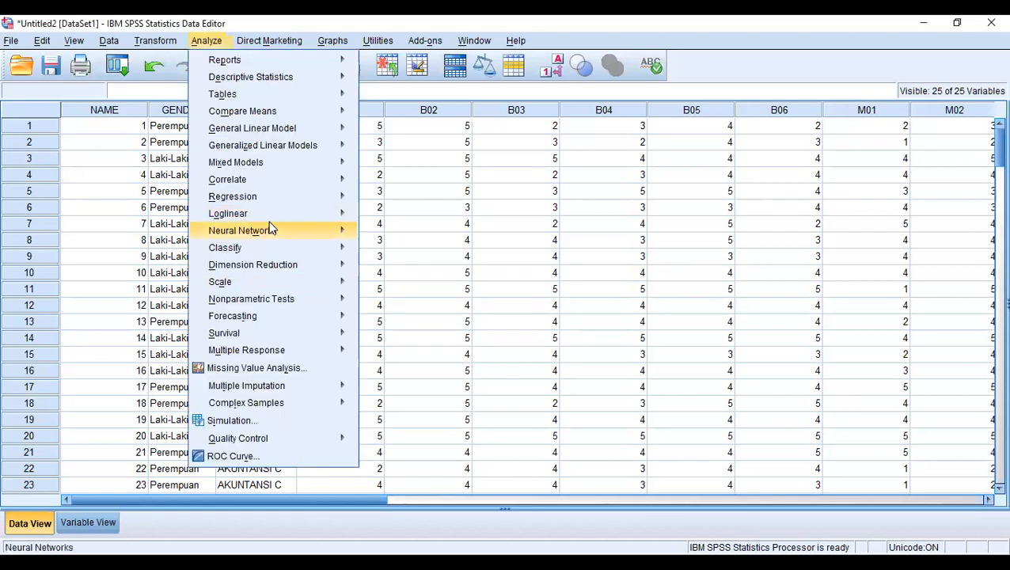
mouse_move(299, 304)
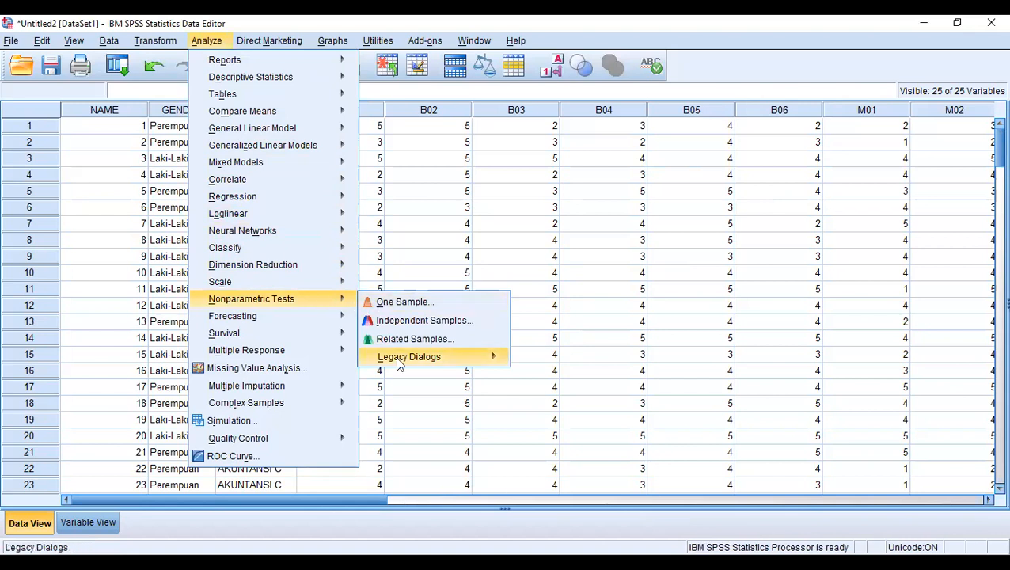
mouse_move(397, 361)
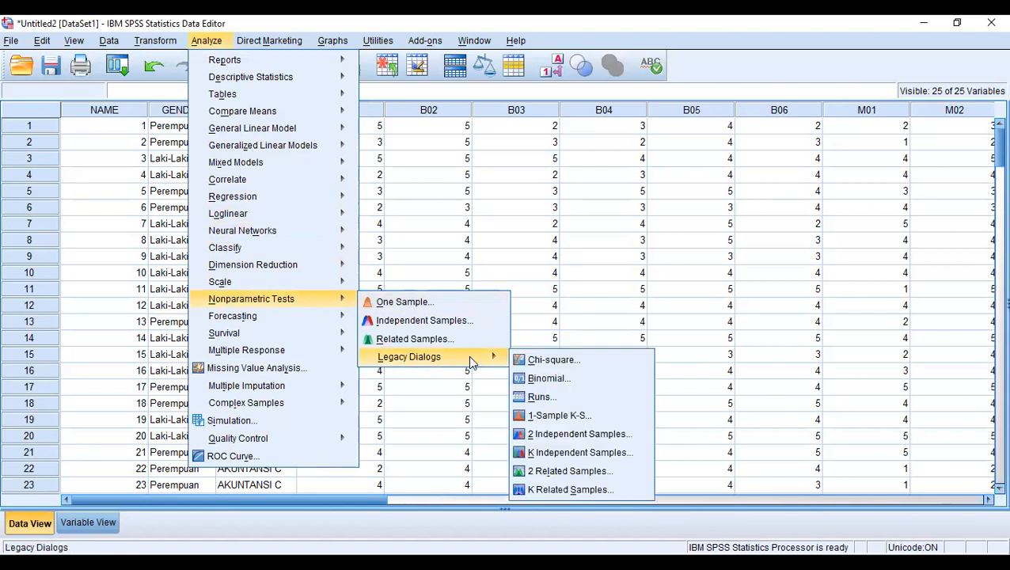
left_click(532, 418)
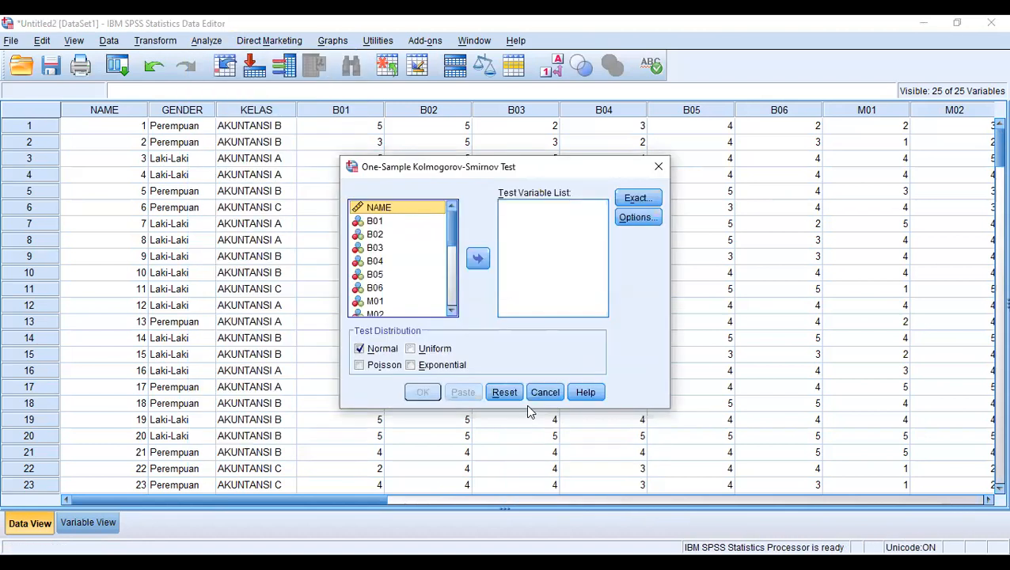
left_click_drag(452, 244, 444, 324)
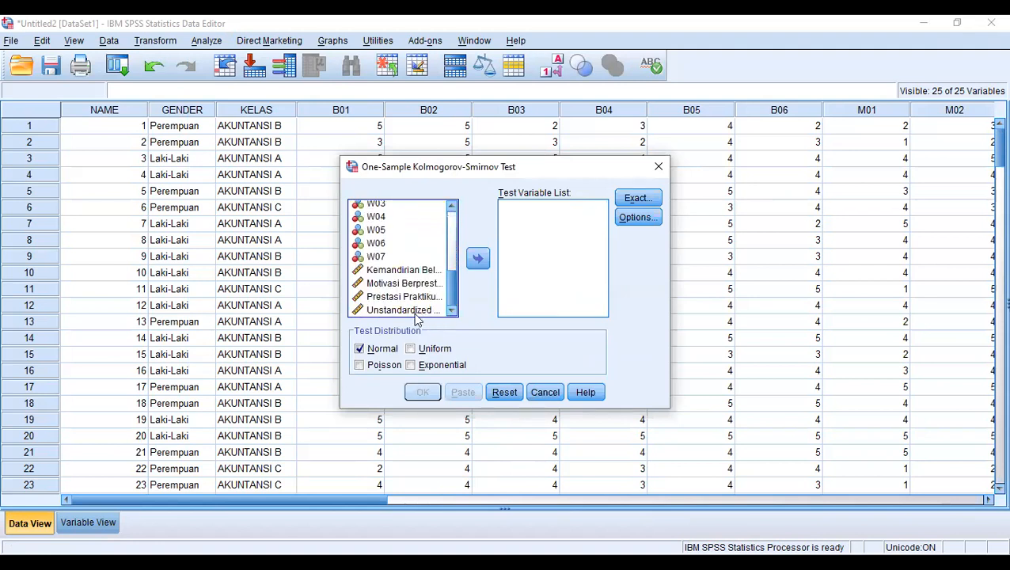
left_click(411, 310)
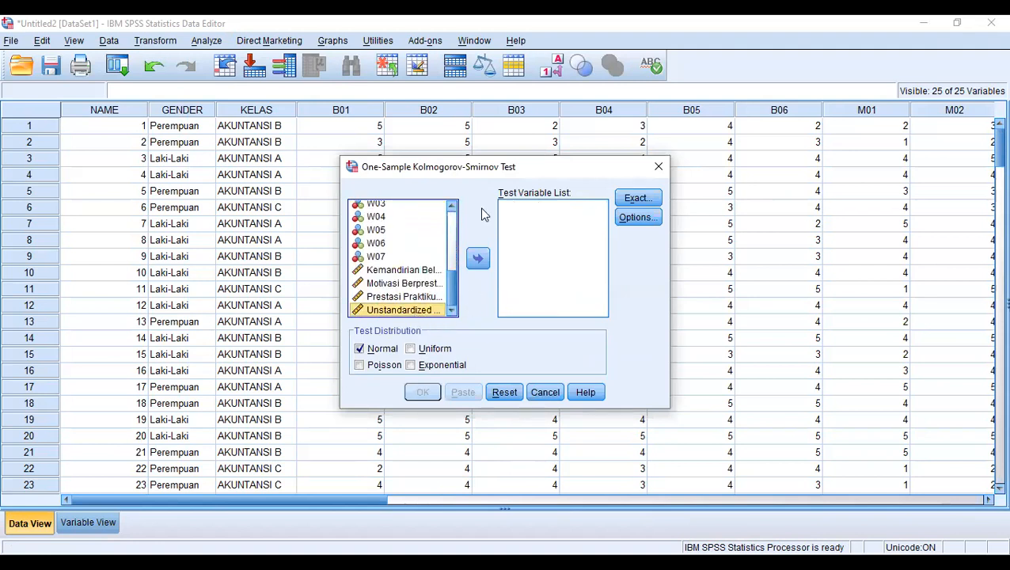
left_click(479, 260)
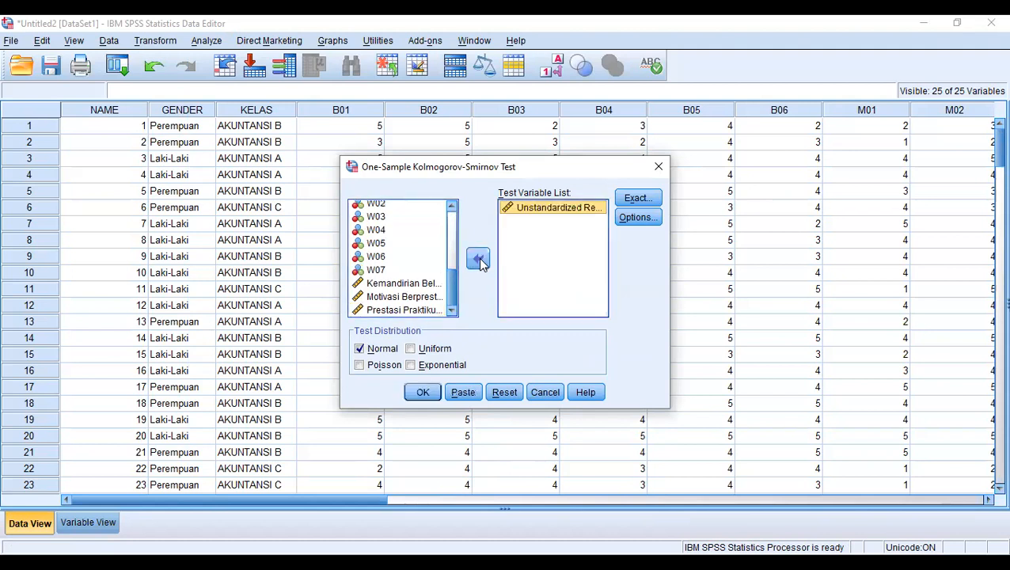
left_click(424, 393)
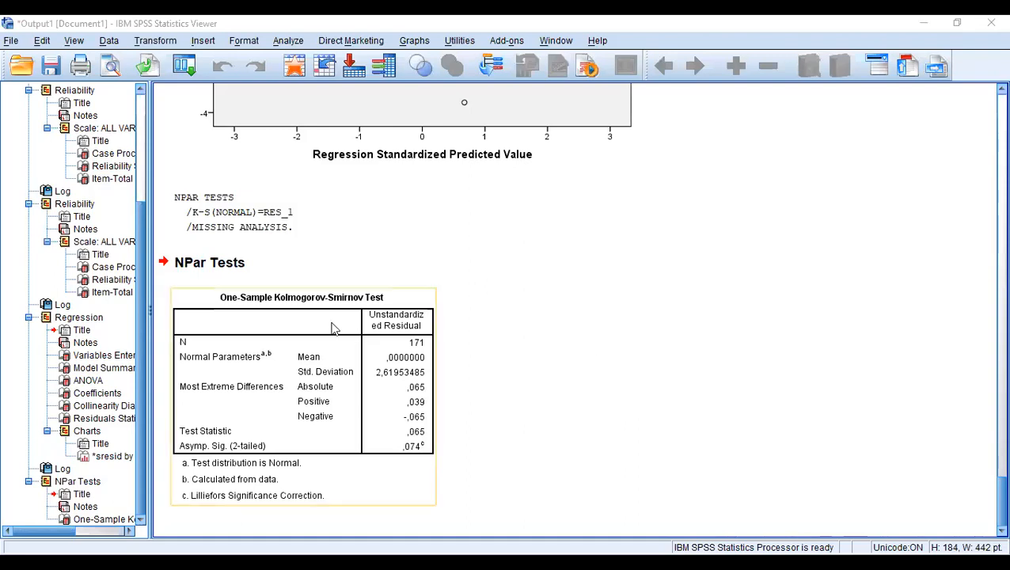
- Review the One-Sample Kolmogorov-Smirnov Test table and the regression's Model Summary and ANOVA tables in the output
left_click(225, 311)
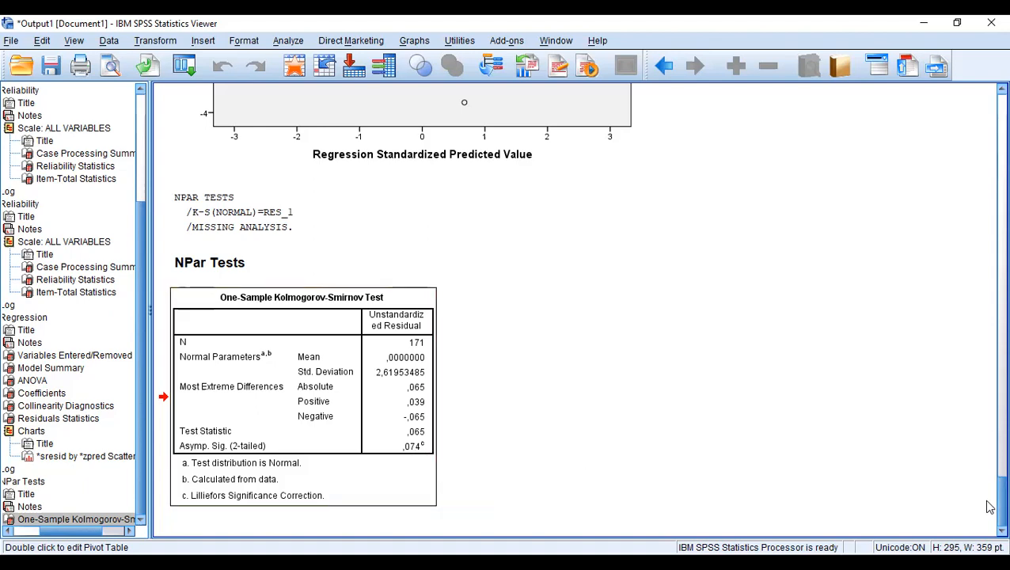
scroll(988, 474, "up", 5)
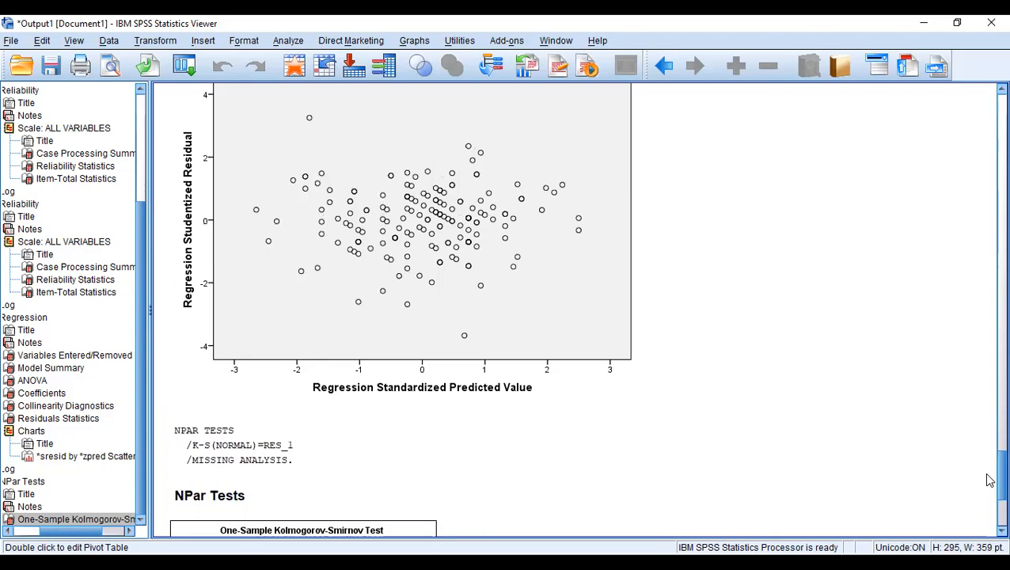
scroll(987, 474, "up", 15)
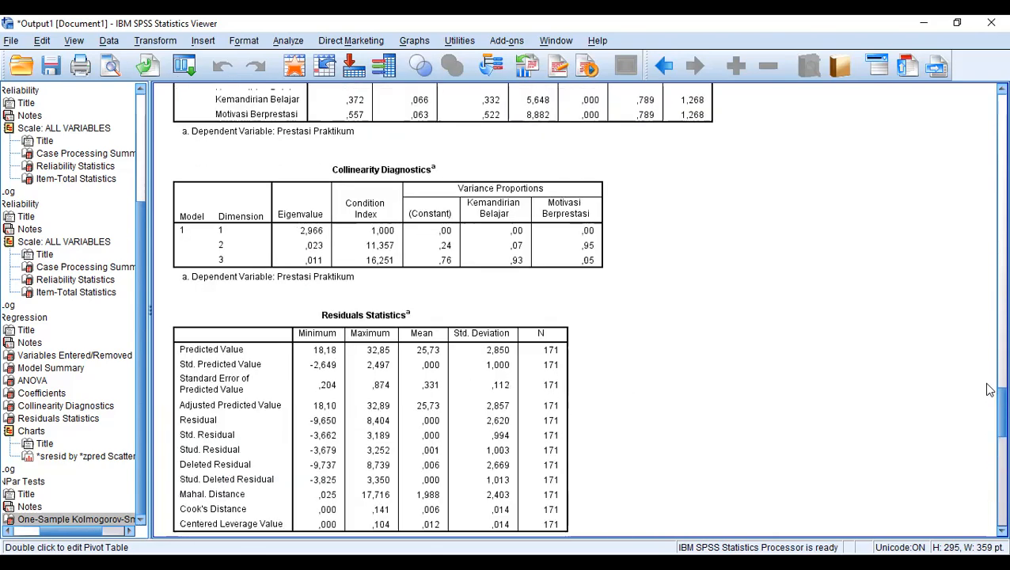
scroll(990, 357, "up", 7)
scroll(982, 340, "down", 4)
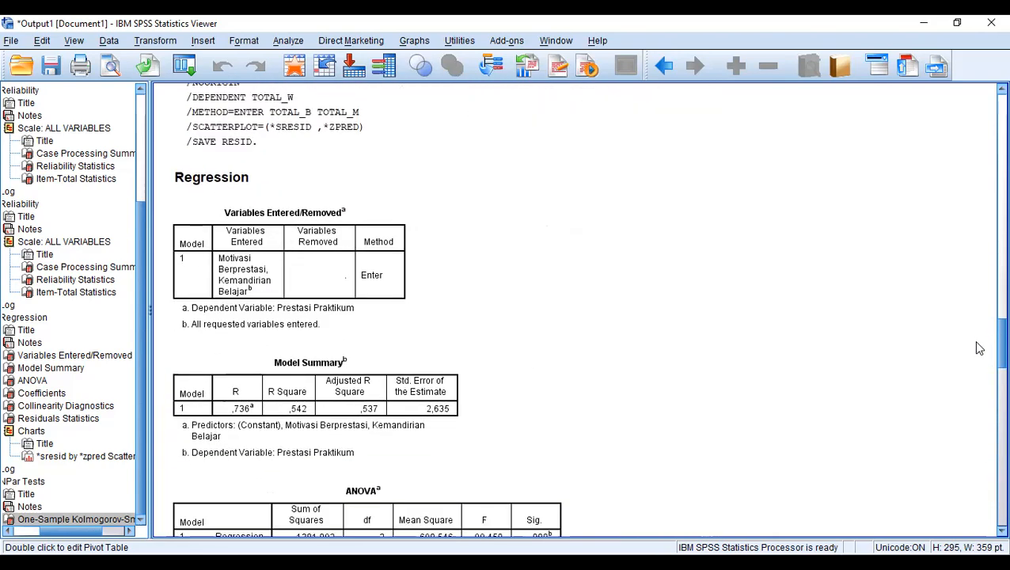
scroll(979, 351, "down", 2)
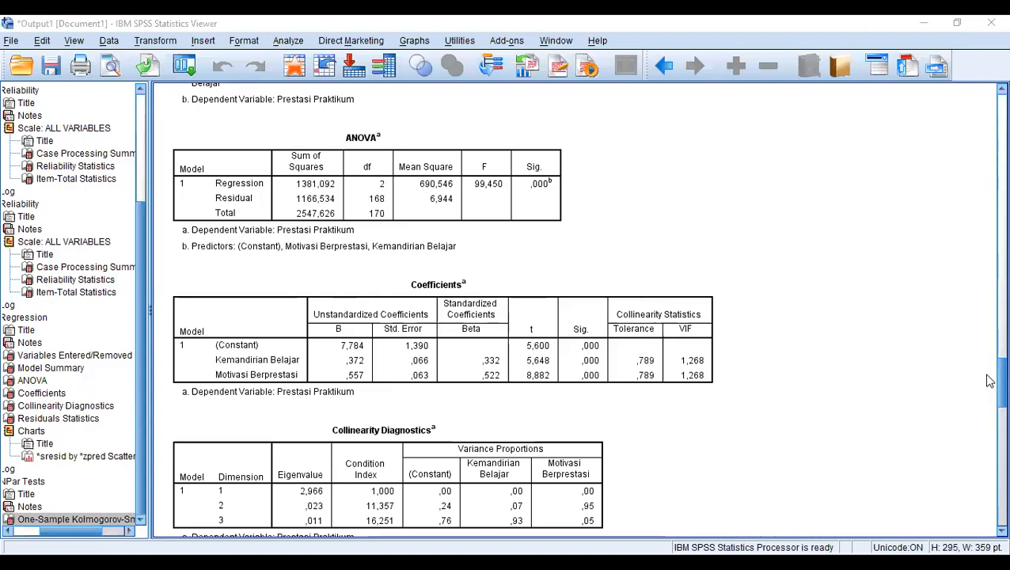
scroll(988, 381, "up", 1)
scroll(988, 380, "down", 2)
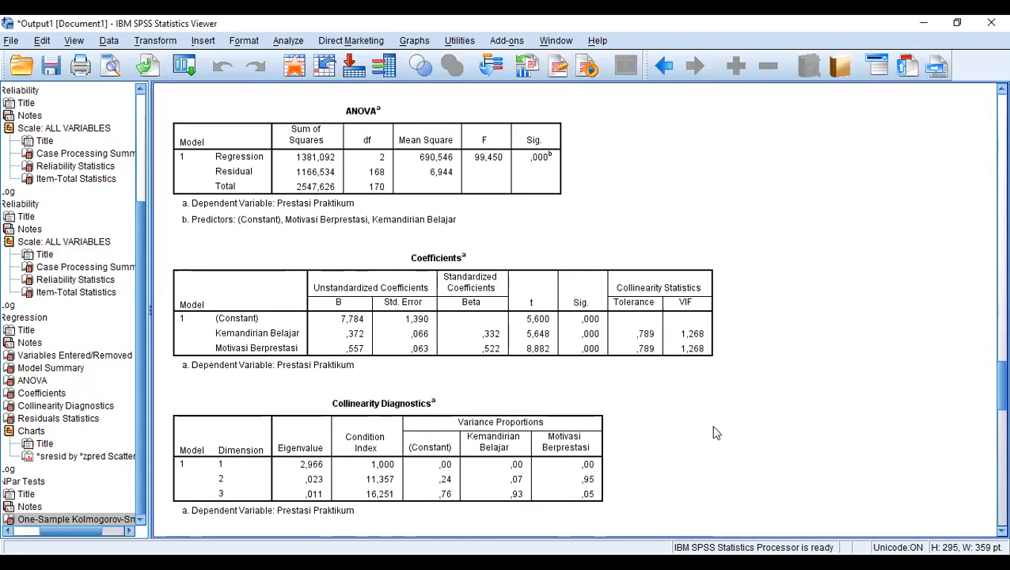
- Examine the Tolerance and VIF of Kemandirian Belajar and Motivasi Berprestasi in the Coefficients table for multicollinearity
left_click(459, 317)
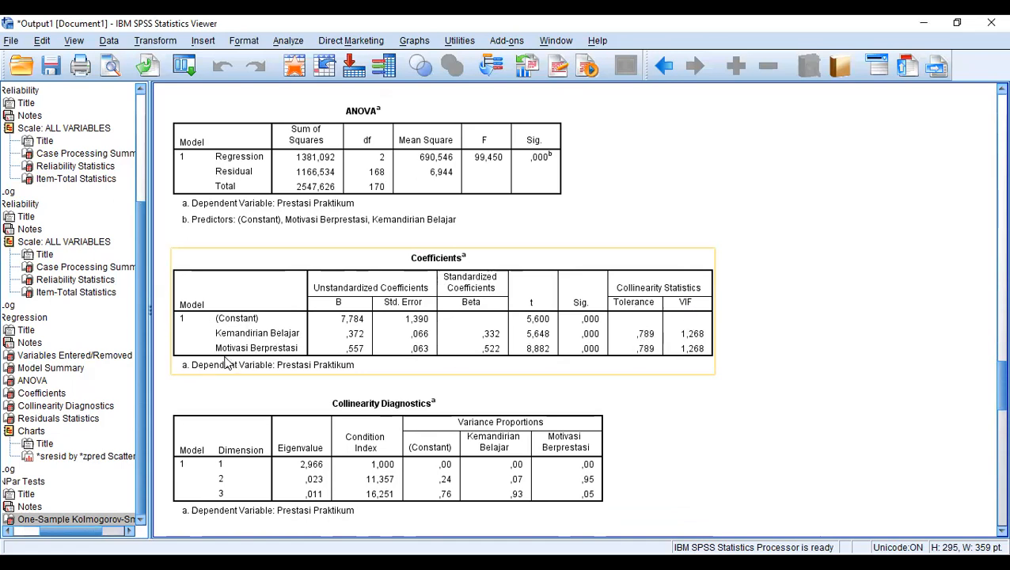
left_click(655, 355)
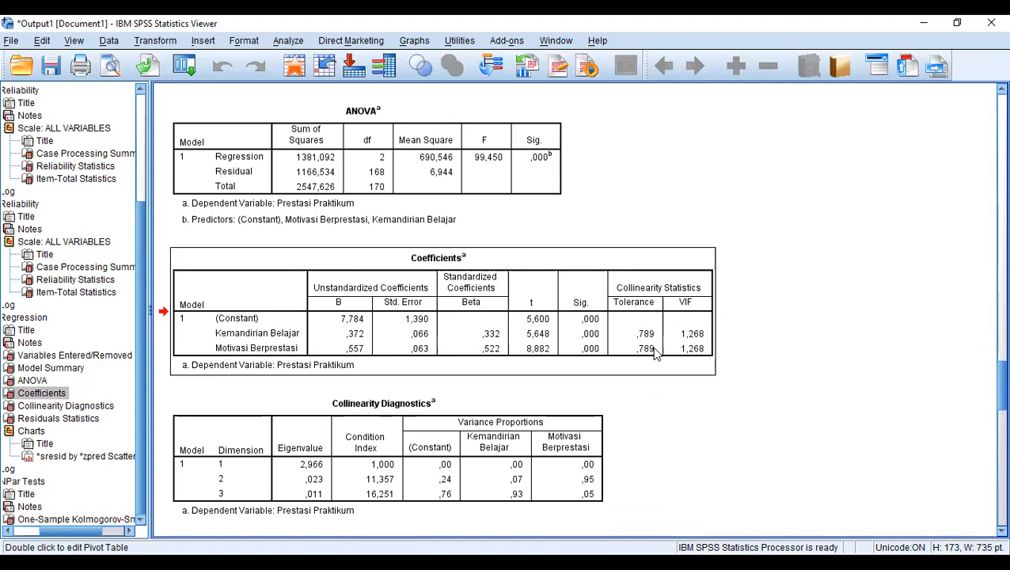
double_click(656, 354)
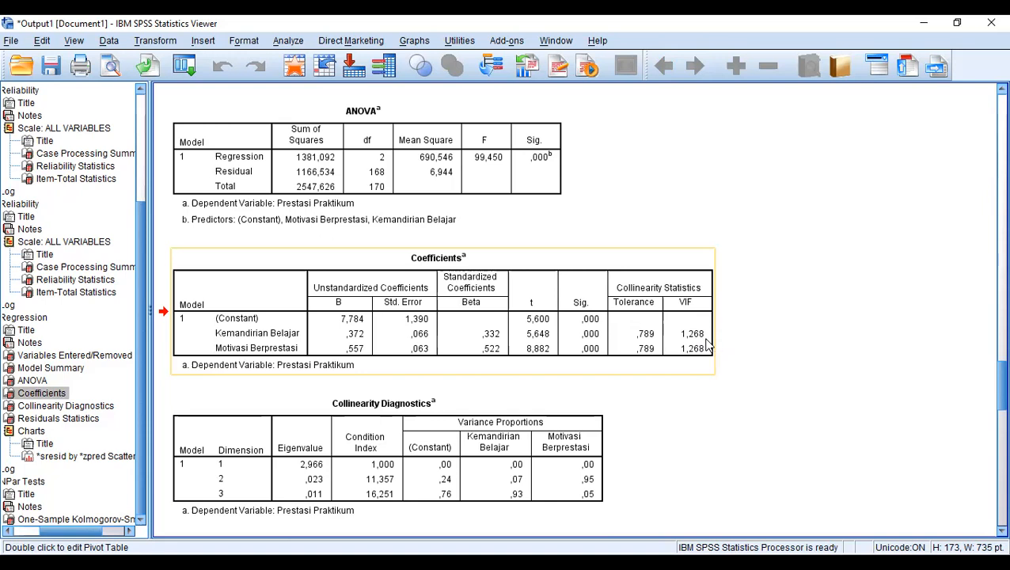
left_click(707, 346)
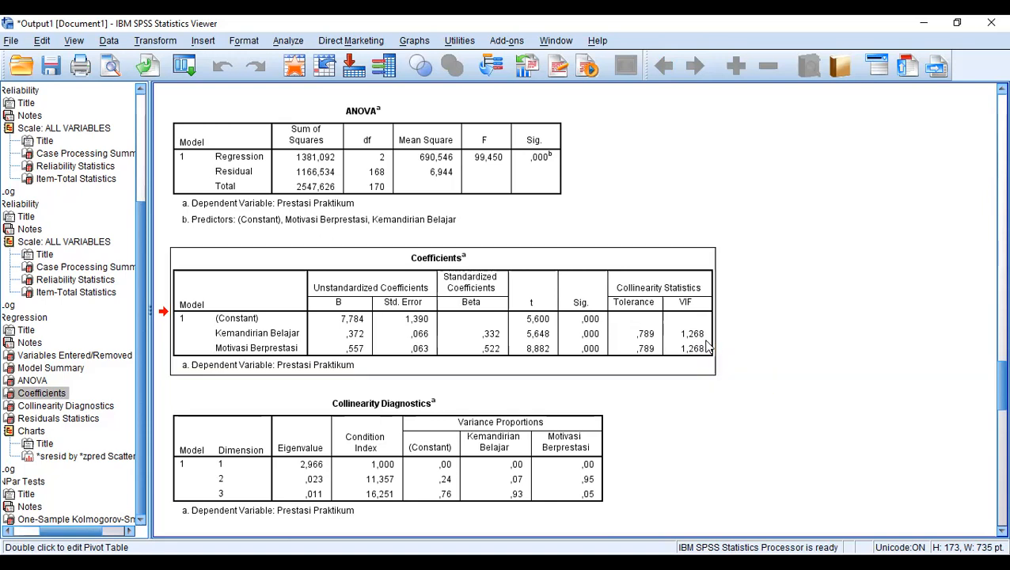
left_click(636, 346)
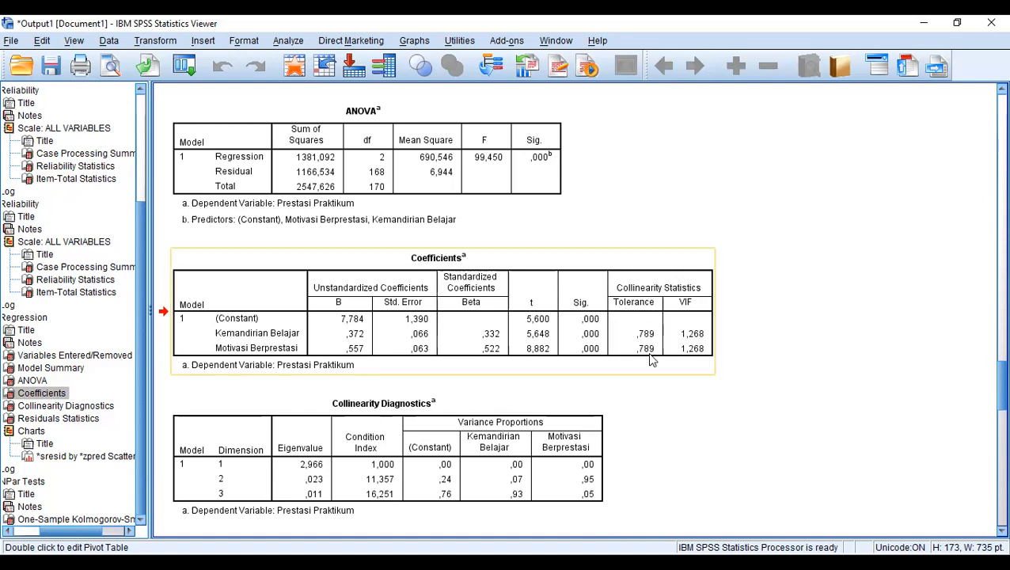
left_click(693, 354)
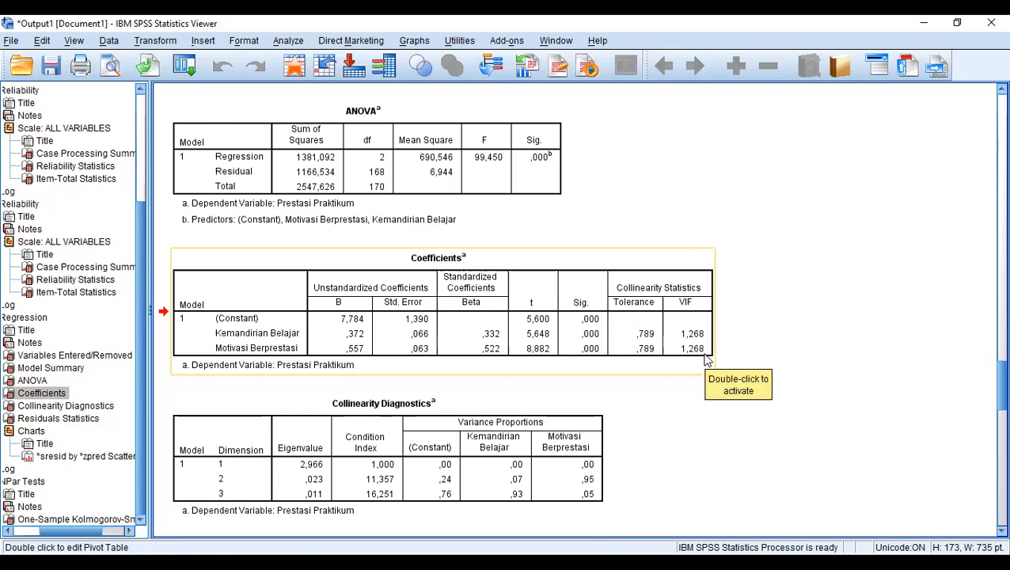
left_click(707, 360)
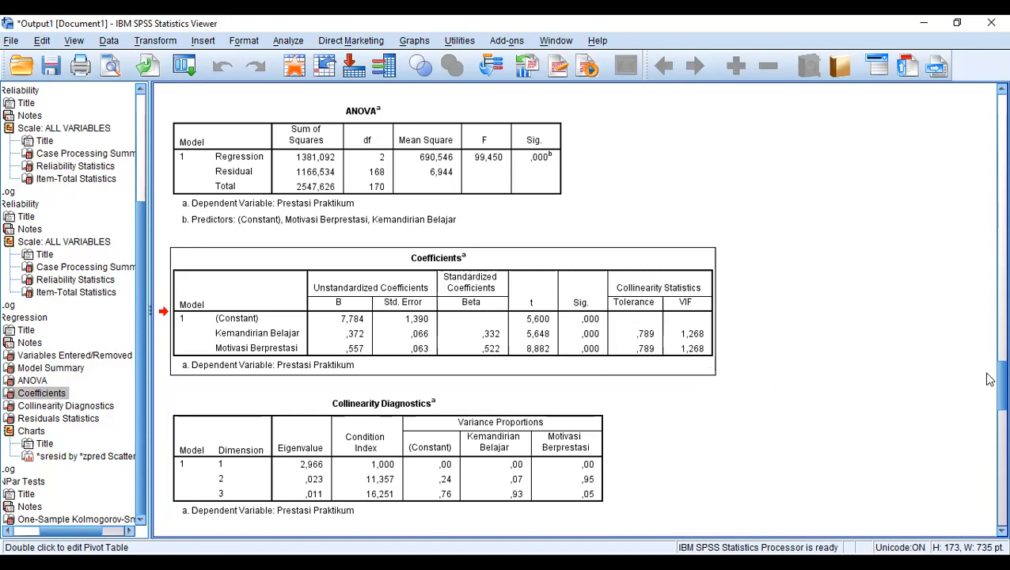
- Examine the scatterplot of studentized residuals against standardized predicted values for the spread of its points
scroll(989, 387, "down", 10)
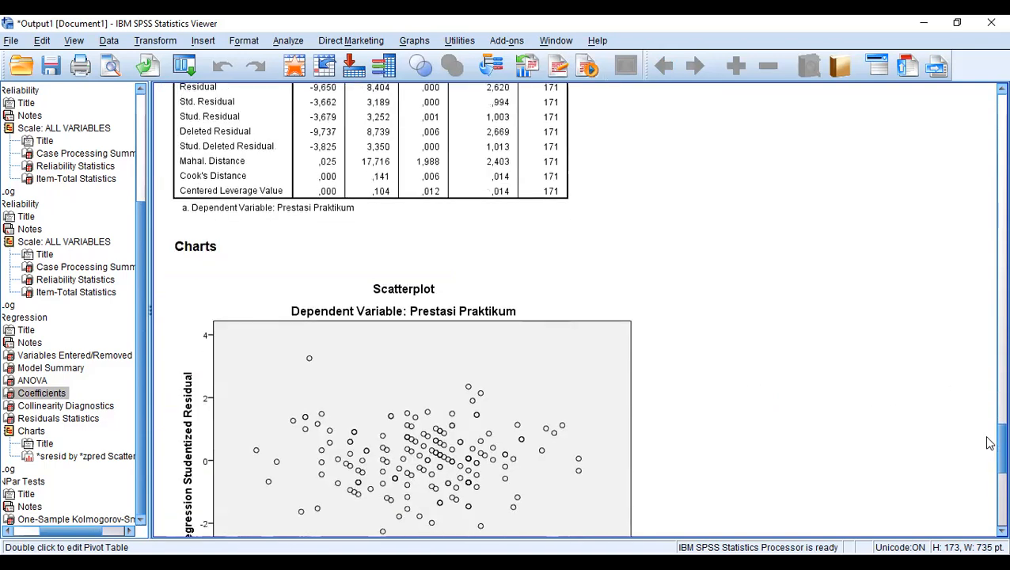
scroll(988, 448, "down", 4)
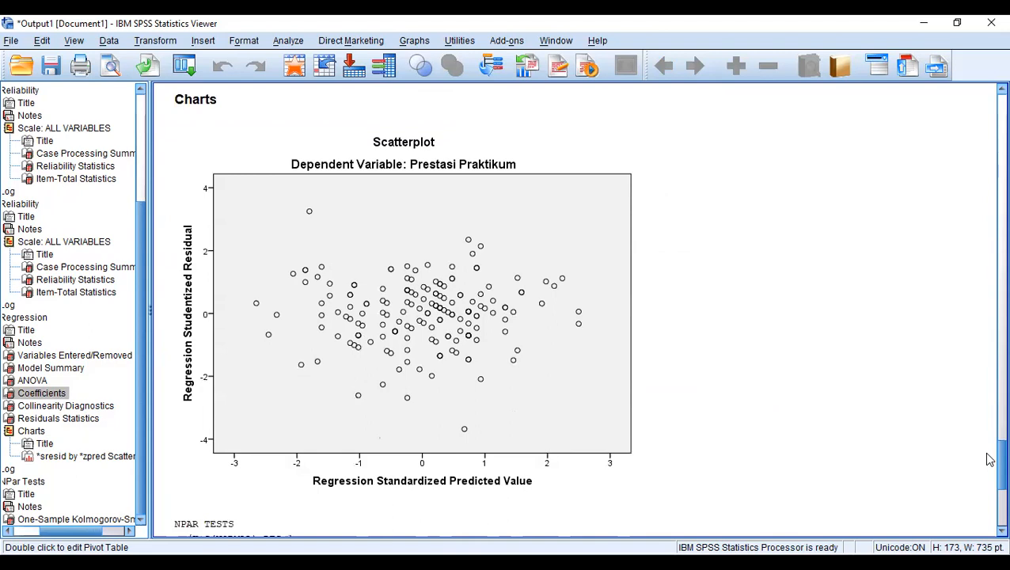
scroll(989, 459, "down", 2)
scroll(988, 461, "up", 2)
left_click(409, 160)
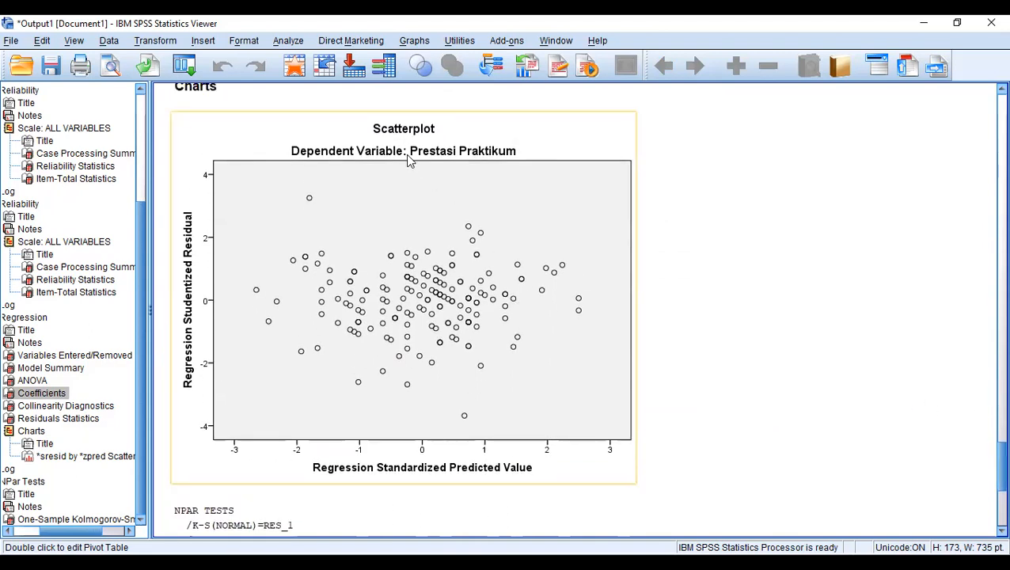
left_click(440, 265)
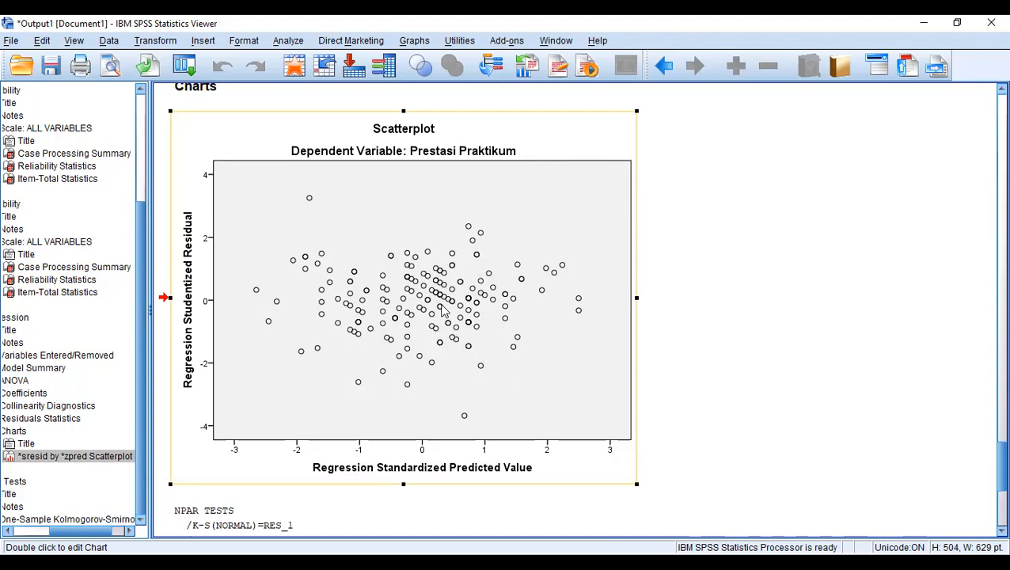
left_click(509, 373)
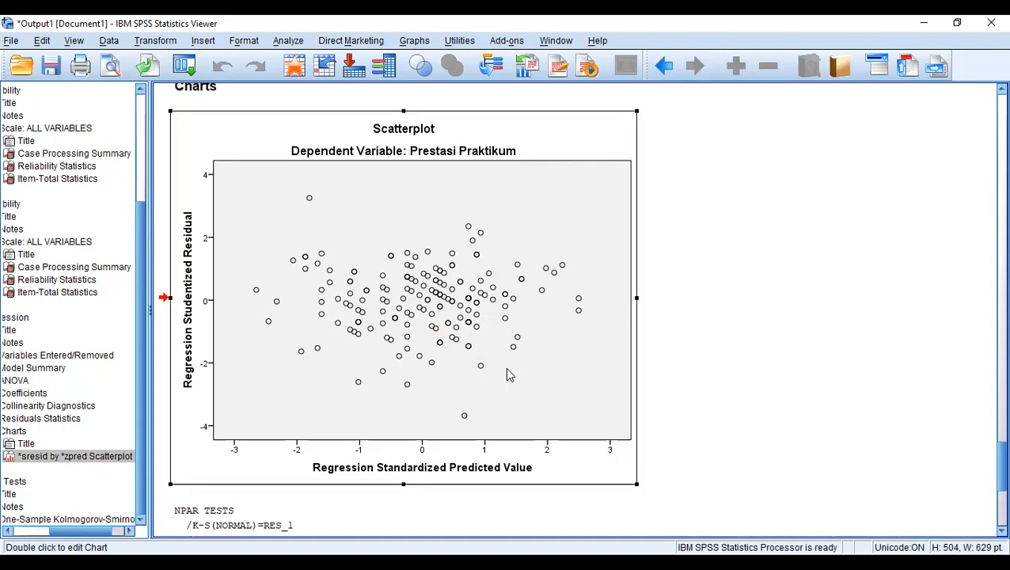